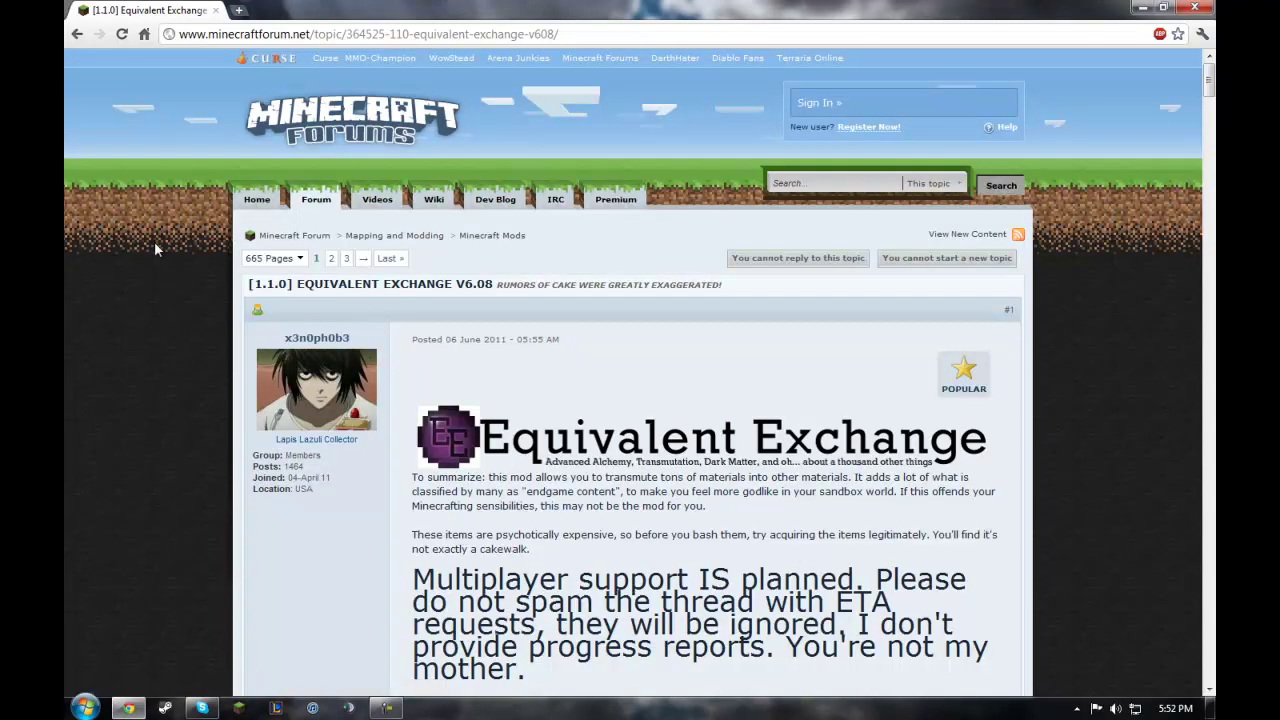
Step: Read through the Equivalent Exchange V6.08 forum post down to its Downloads section, including the note on multiplayer support
{"action": "scroll", "coordinate": [180, 290], "scroll_direction": "down", "scroll_amount": 2}
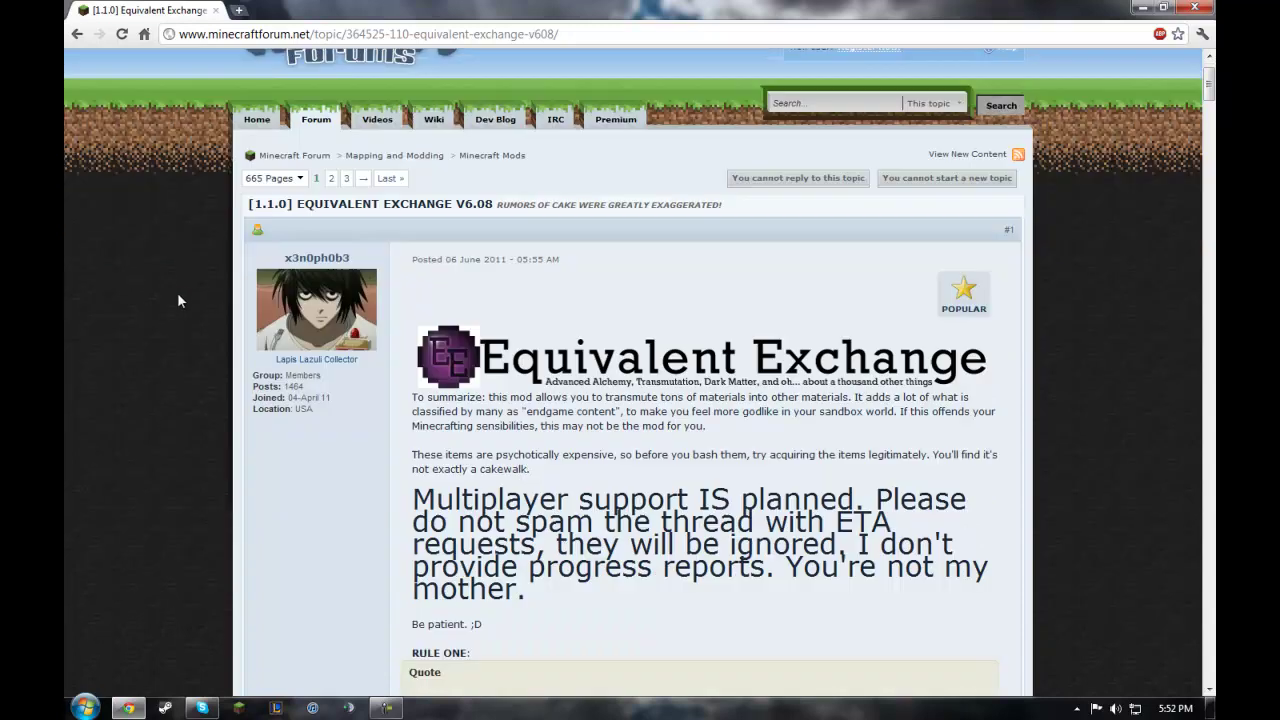
{"action": "scroll", "coordinate": [195, 290], "scroll_direction": "up", "scroll_amount": 2}
{"action": "scroll", "coordinate": [400, 320], "scroll_direction": "down", "scroll_amount": 2}
{"action": "scroll", "coordinate": [76, 355], "scroll_direction": "down", "scroll_amount": 2}
{"action": "scroll", "coordinate": [558, 242], "scroll_direction": "up", "scroll_amount": 2}
{"action": "scroll", "coordinate": [418, 280], "scroll_direction": "down", "scroll_amount": 2}
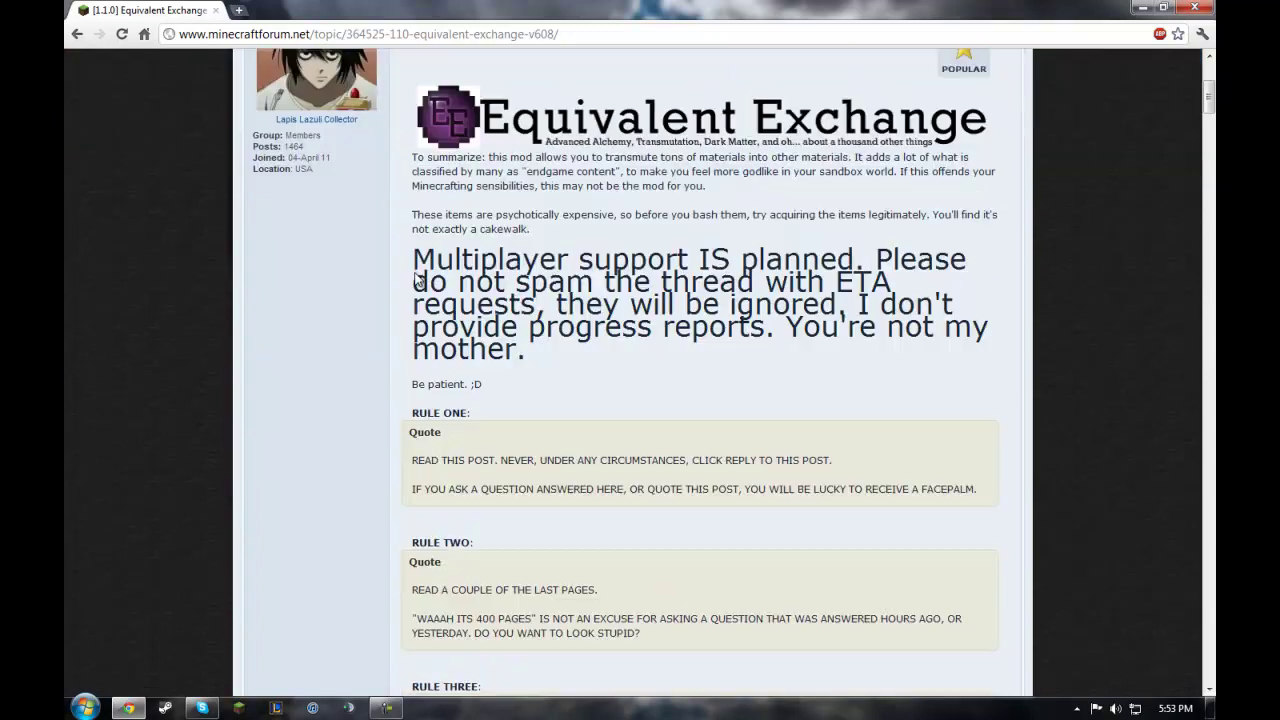
{"action": "left_click_drag", "start_coordinate": [418, 251], "coordinate": [530, 352]}
{"action": "left_click", "coordinate": [201, 348]}
{"action": "scroll", "coordinate": [287, 307], "scroll_direction": "down", "scroll_amount": 10}
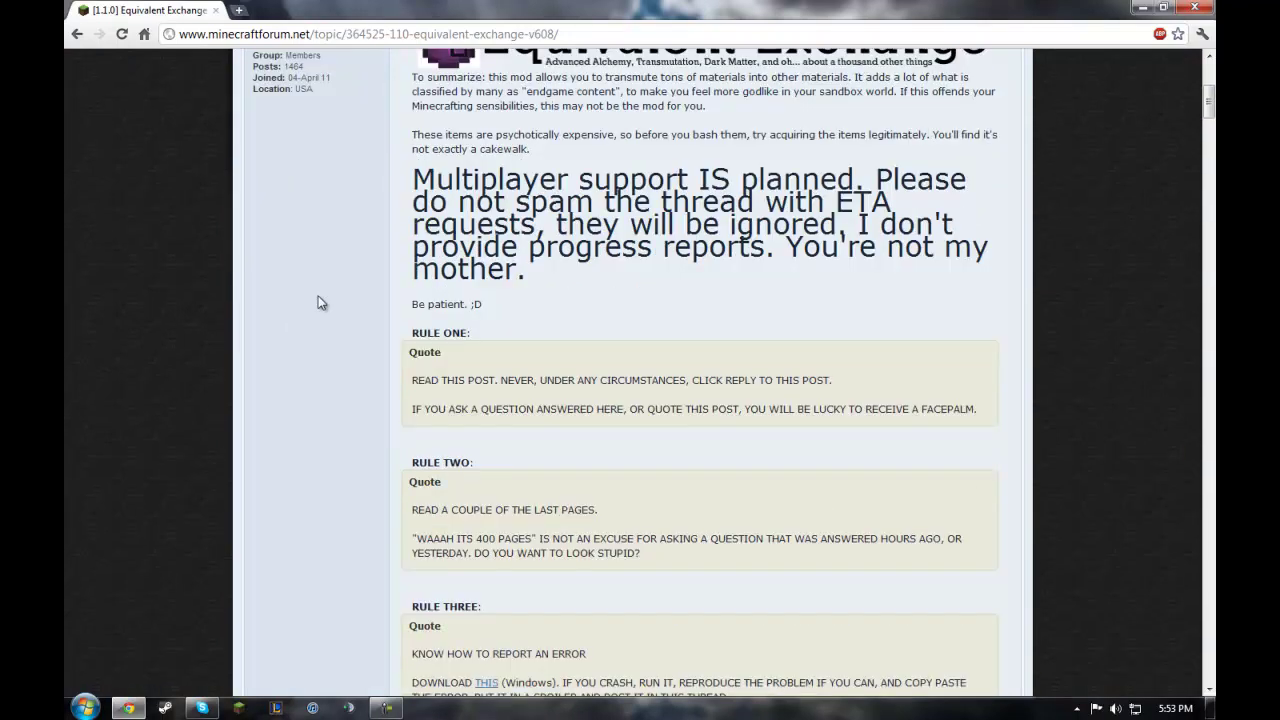
{"action": "scroll", "coordinate": [374, 360], "scroll_direction": "down", "scroll_amount": 15}
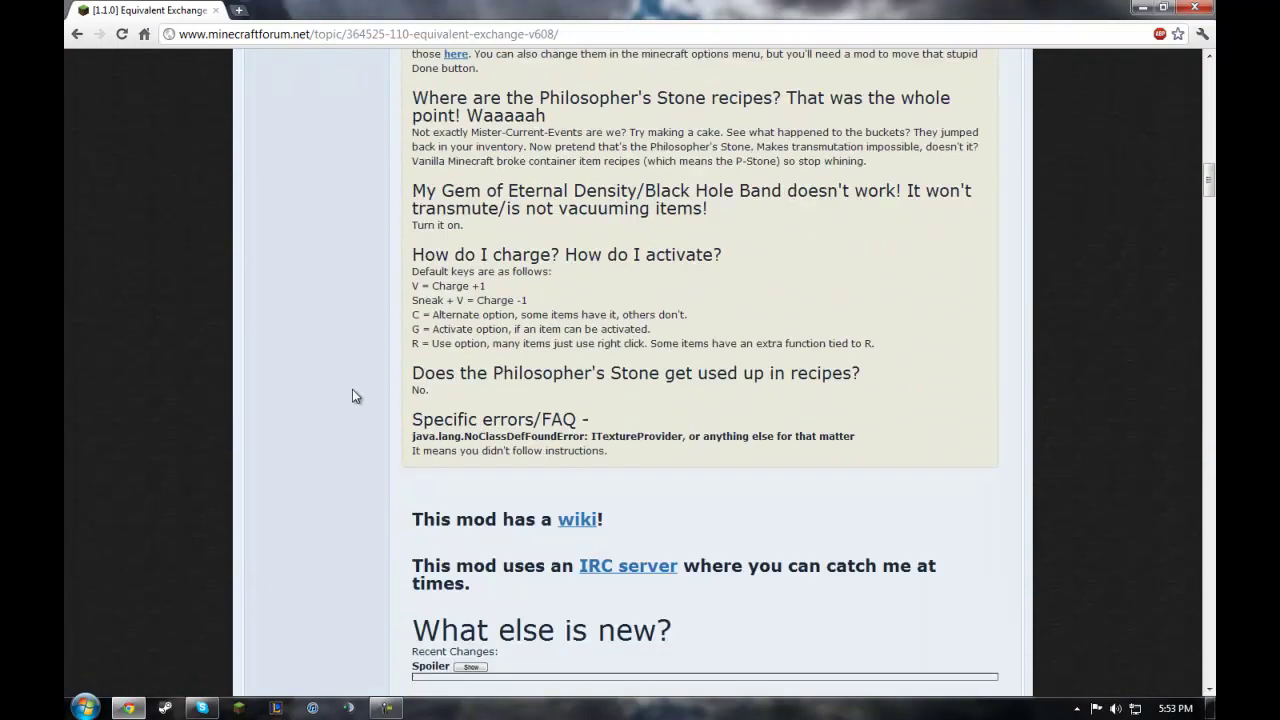
{"action": "scroll", "coordinate": [397, 333], "scroll_direction": "up", "scroll_amount": 2}
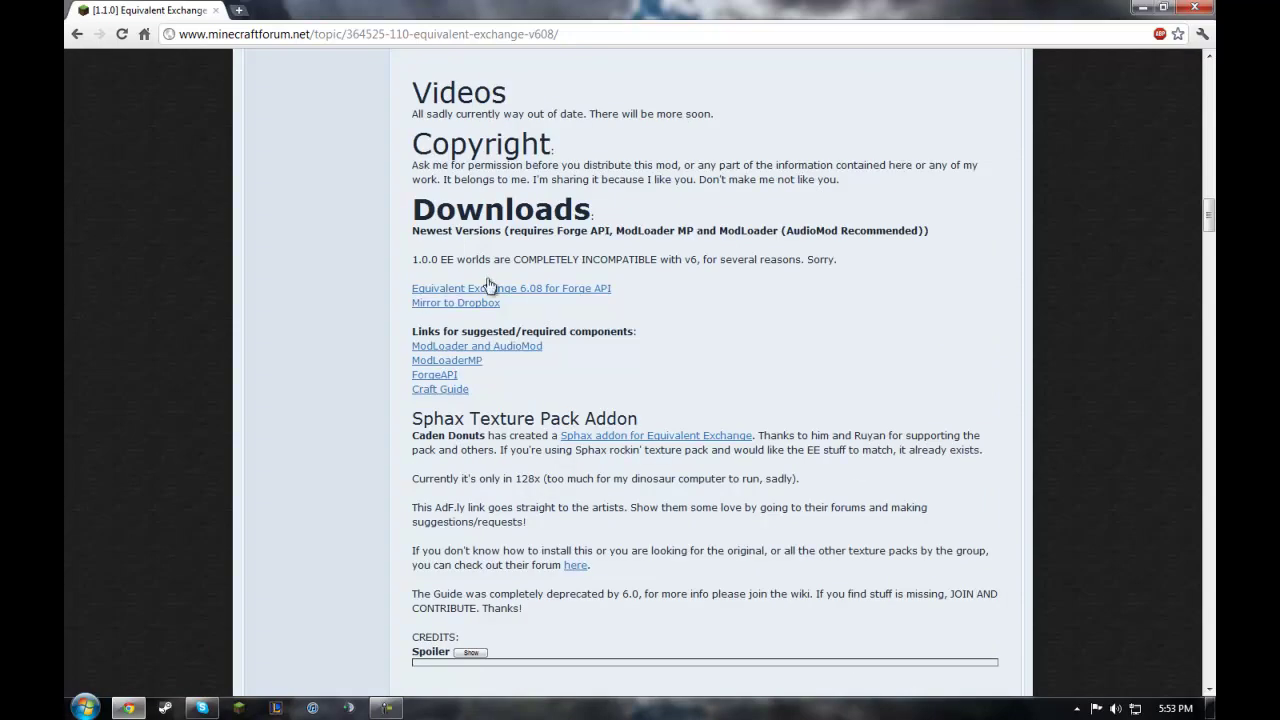
Step: Open the ModLoader and AudioMod link, review the ModLoader 1.1 and AudioMod 1.1 download entries, and close the page
{"action": "left_click", "coordinate": [459, 348]}
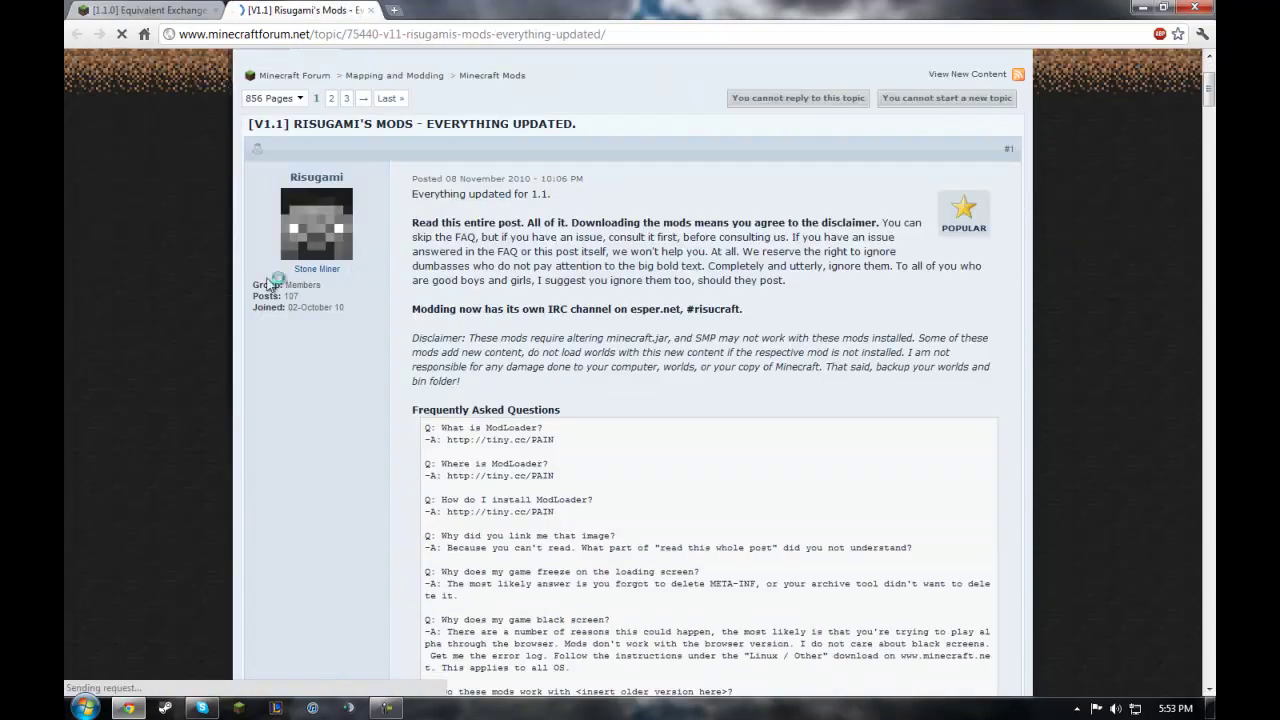
{"action": "scroll", "coordinate": [220, 288], "scroll_direction": "down", "scroll_amount": 5}
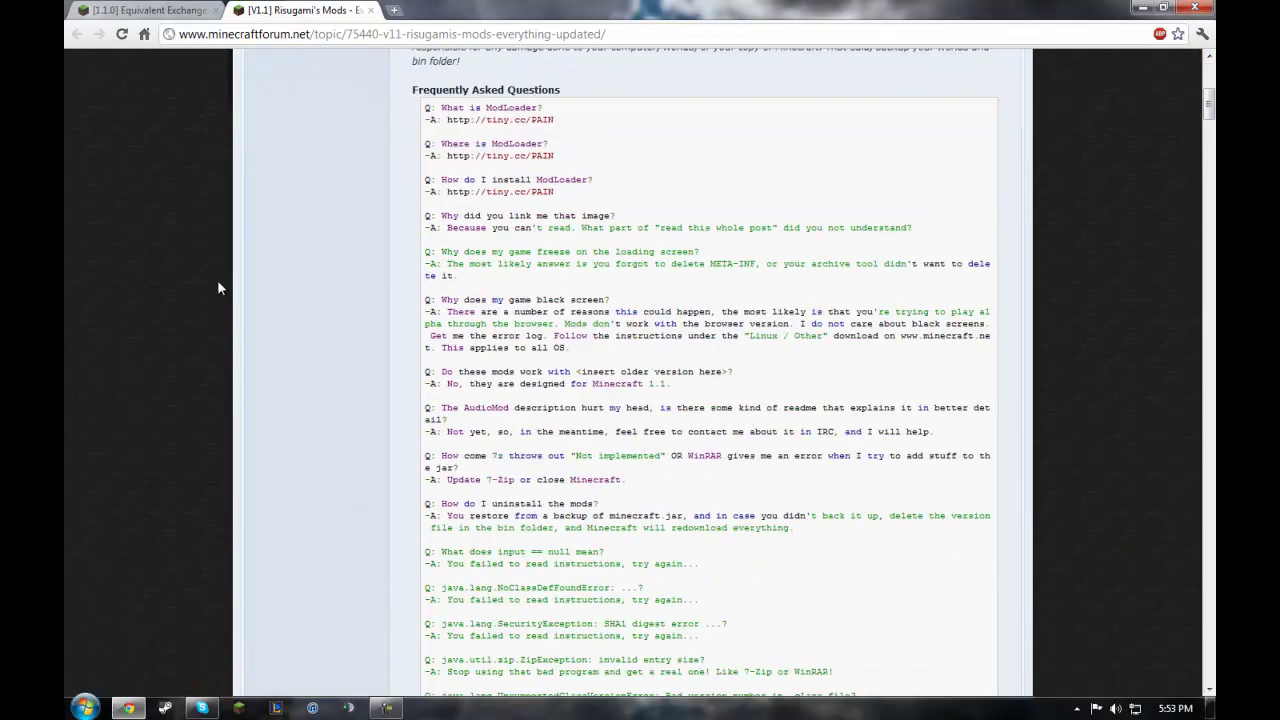
{"action": "scroll", "coordinate": [216, 277], "scroll_direction": "down", "scroll_amount": 2}
{"action": "scroll", "coordinate": [203, 189], "scroll_direction": "up", "scroll_amount": 8}
{"action": "scroll", "coordinate": [205, 220], "scroll_direction": "down", "scroll_amount": 6}
{"action": "scroll", "coordinate": [300, 348], "scroll_direction": "down", "scroll_amount": 10}
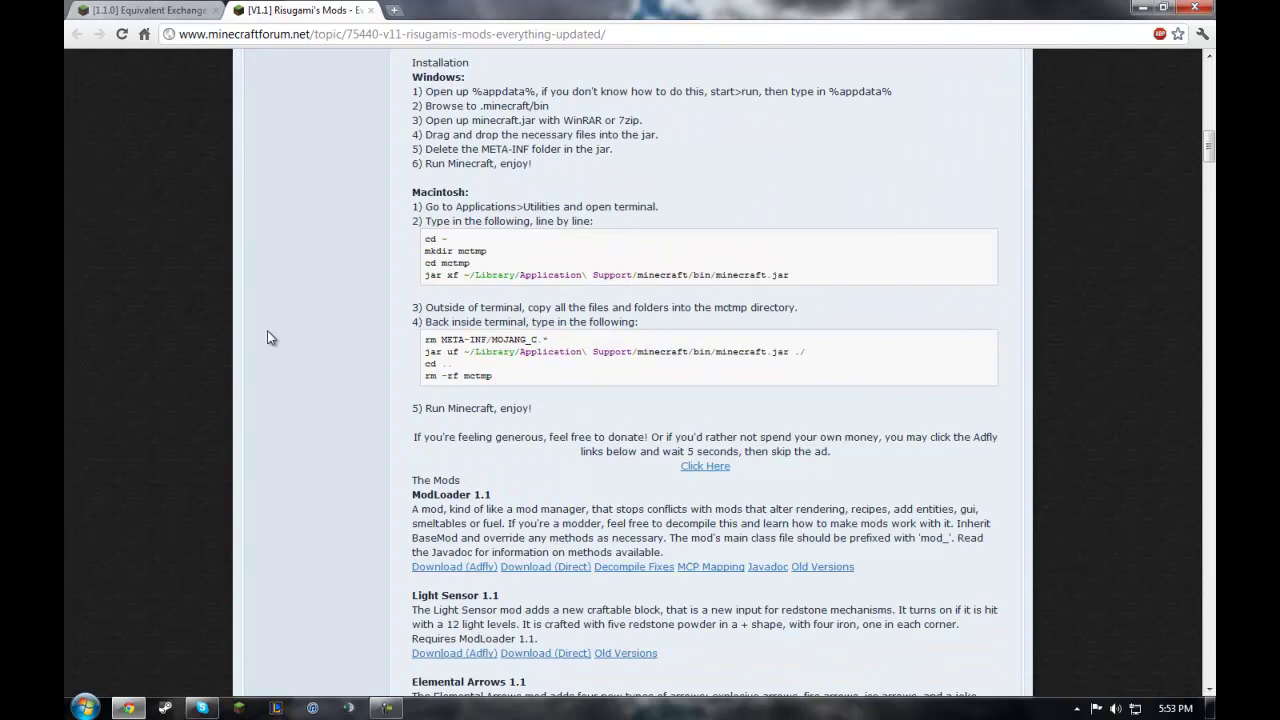
{"action": "scroll", "coordinate": [301, 331], "scroll_direction": "down", "scroll_amount": 3}
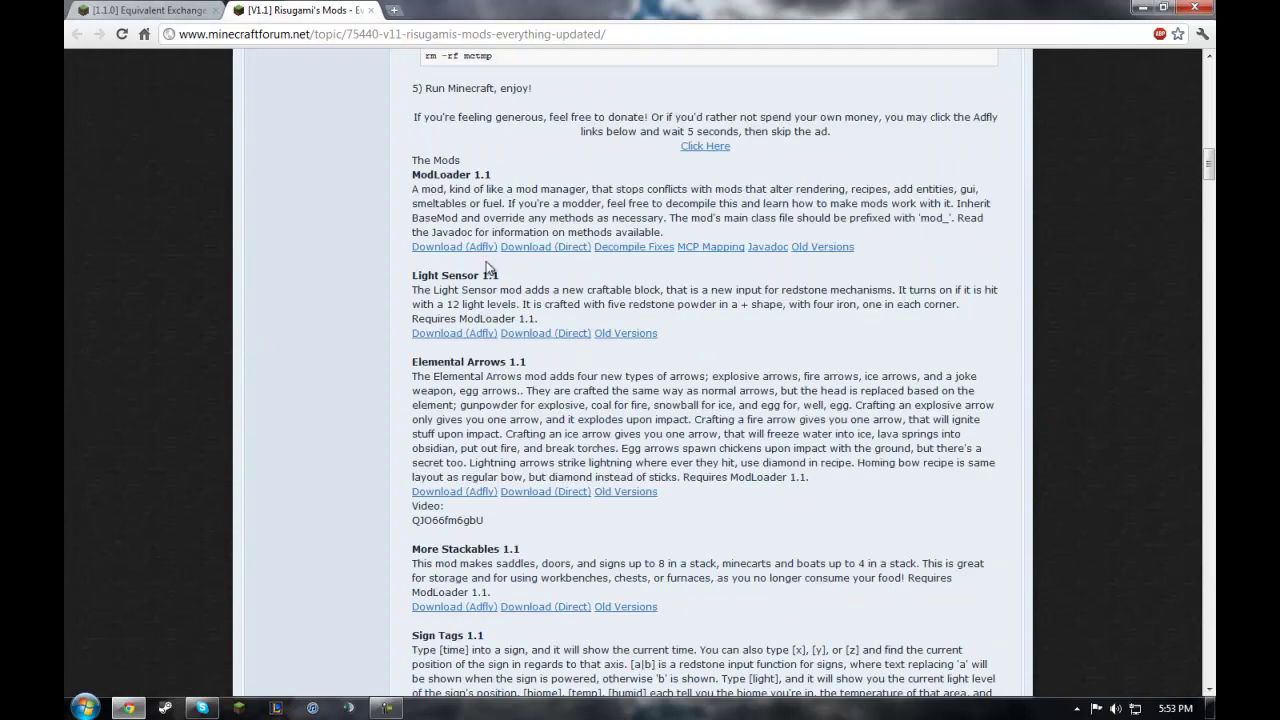
{"action": "scroll", "coordinate": [362, 291], "scroll_direction": "down", "scroll_amount": 6}
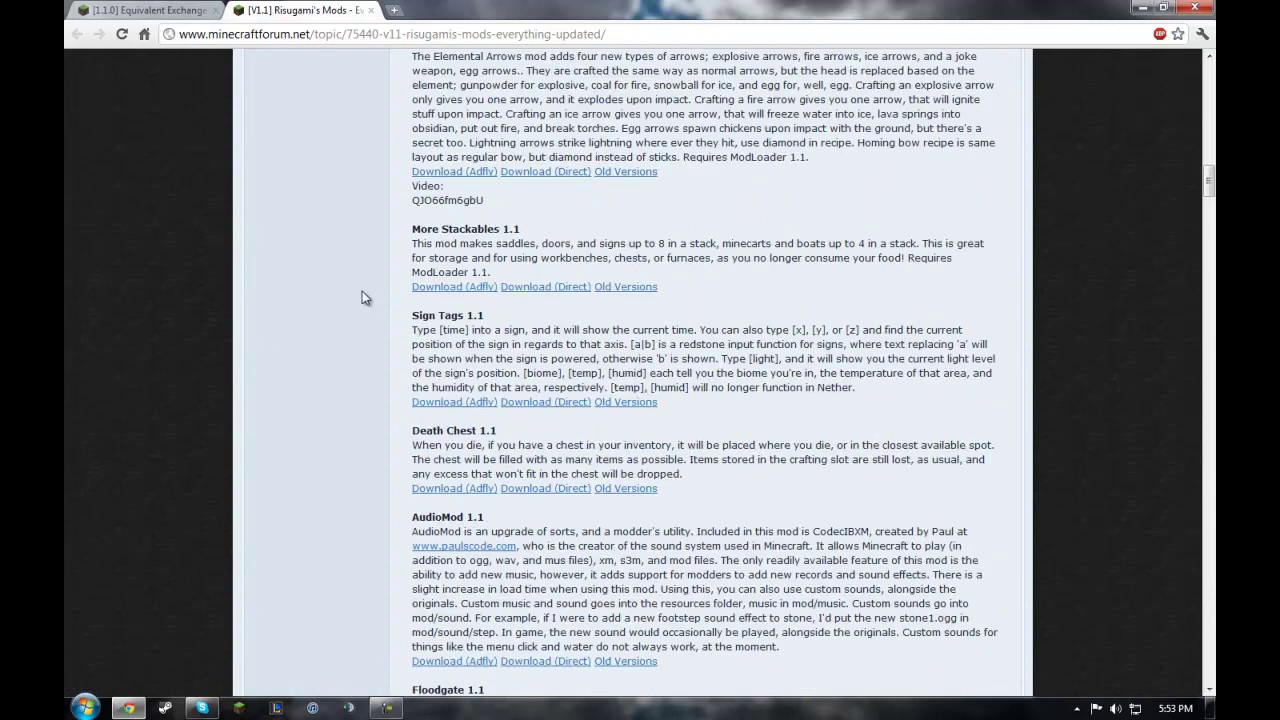
{"action": "scroll", "coordinate": [377, 327], "scroll_direction": "down", "scroll_amount": 1}
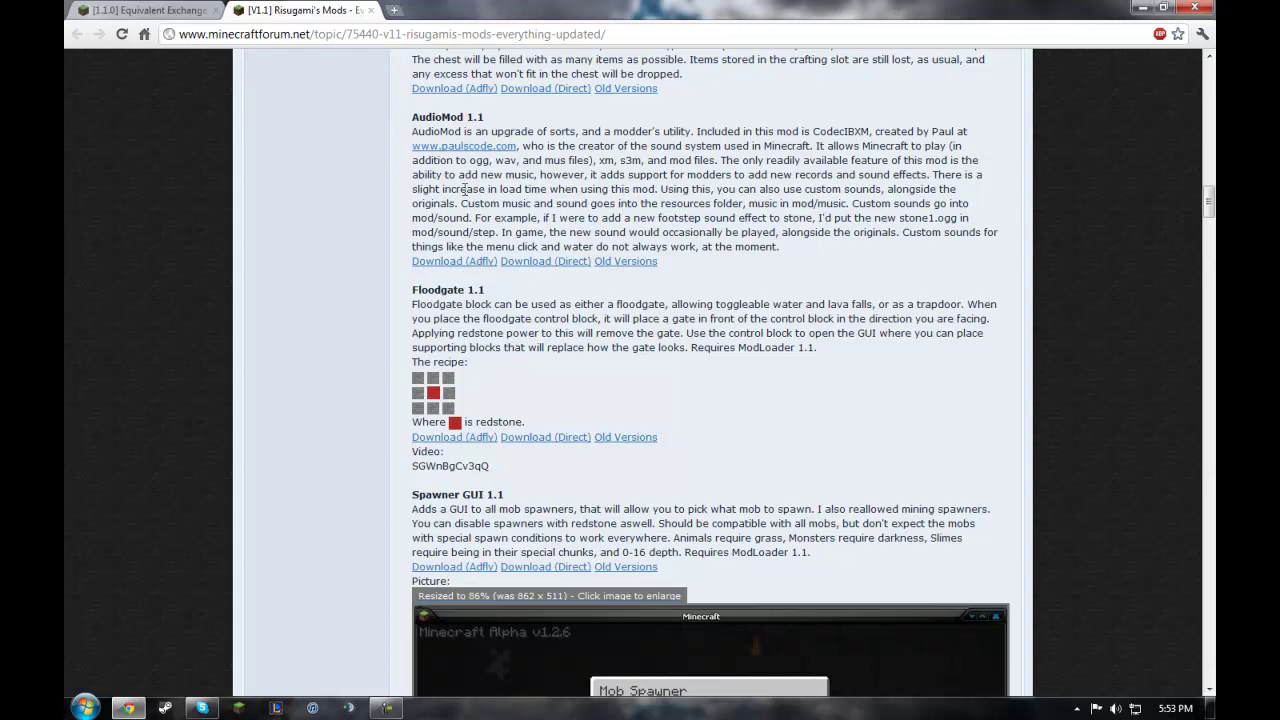
{"action": "left_click", "coordinate": [372, 11]}
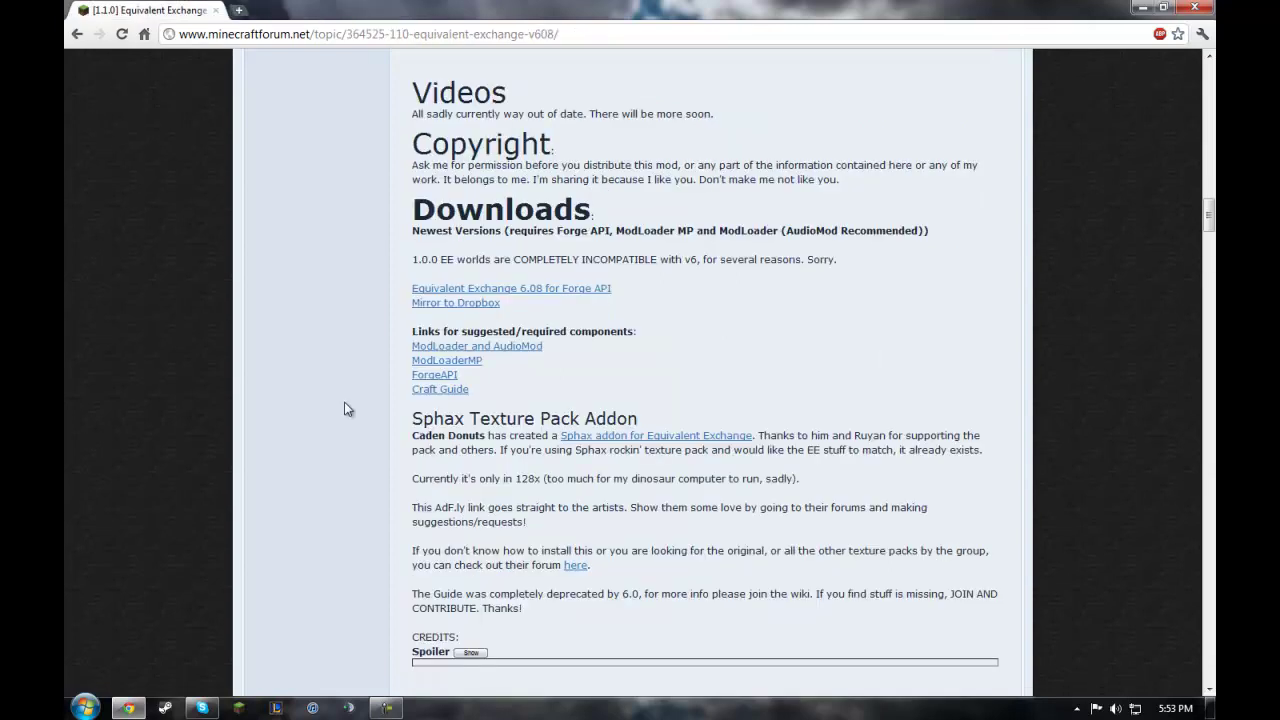
Step: Open the ModLoaderMP link, check the Client 1.1 v2 download links, and close the page
{"action": "middle_click", "coordinate": [450, 347]}
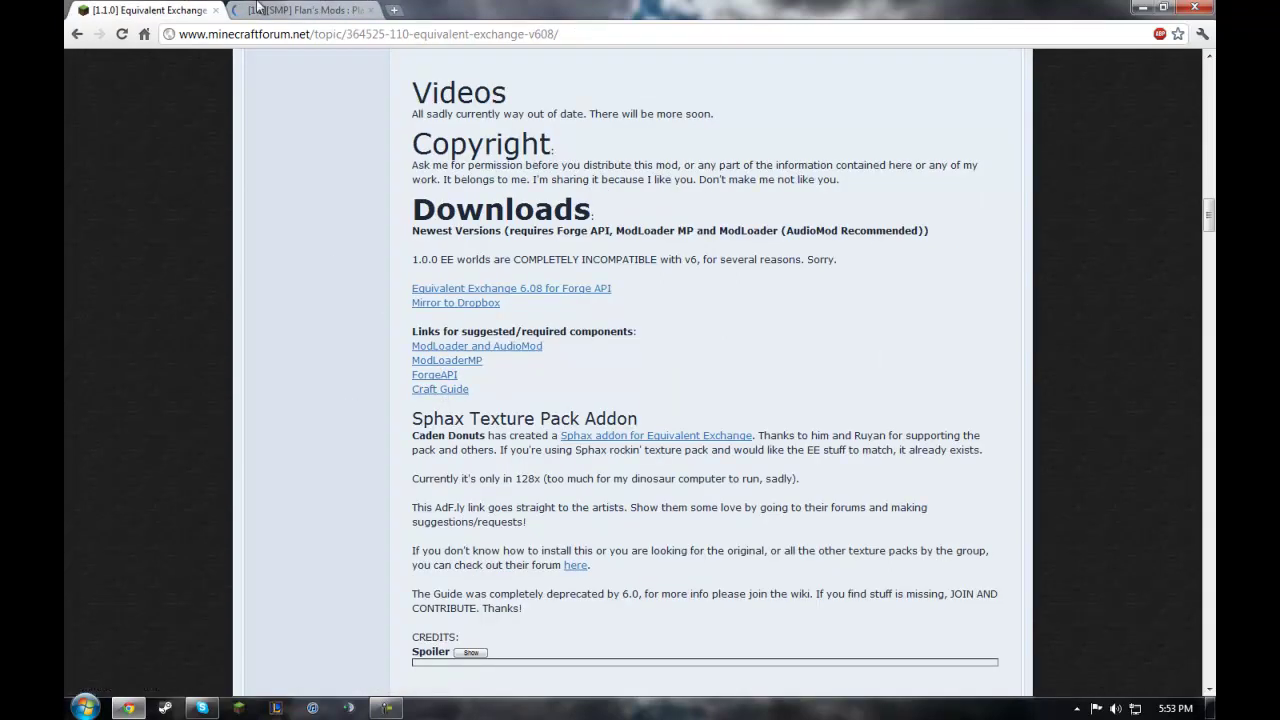
{"action": "key", "text": "ctrl+Tab"}
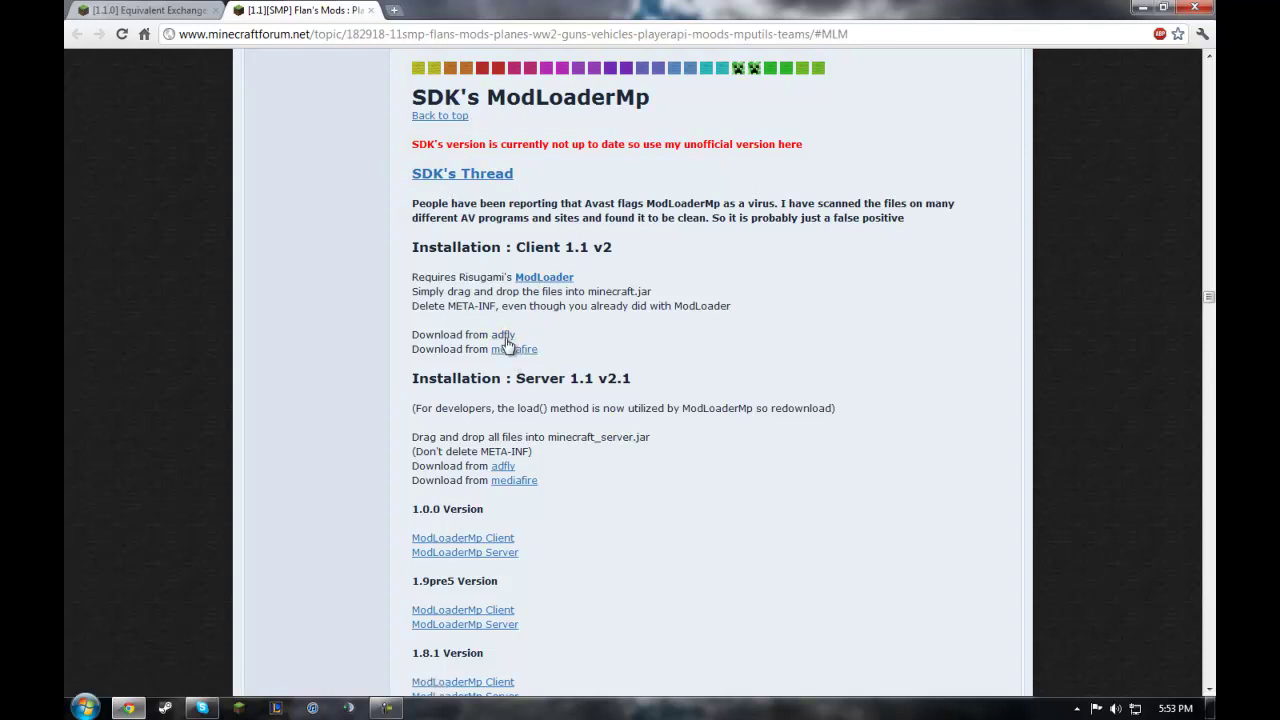
{"action": "left_click", "coordinate": [371, 10]}
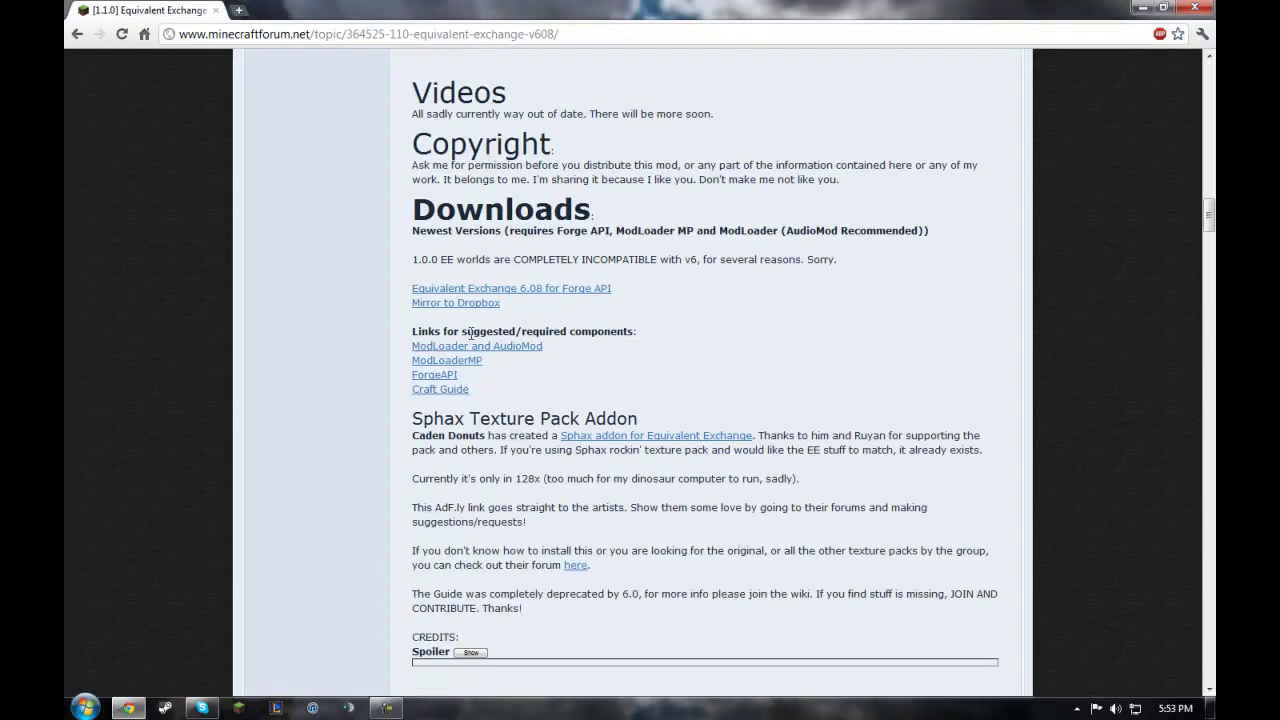
Step: Open the ForgeAPI link, examine the 1.3.1 Client download for Minecraft 1.1.0, and close the page
{"action": "left_click", "coordinate": [445, 383]}
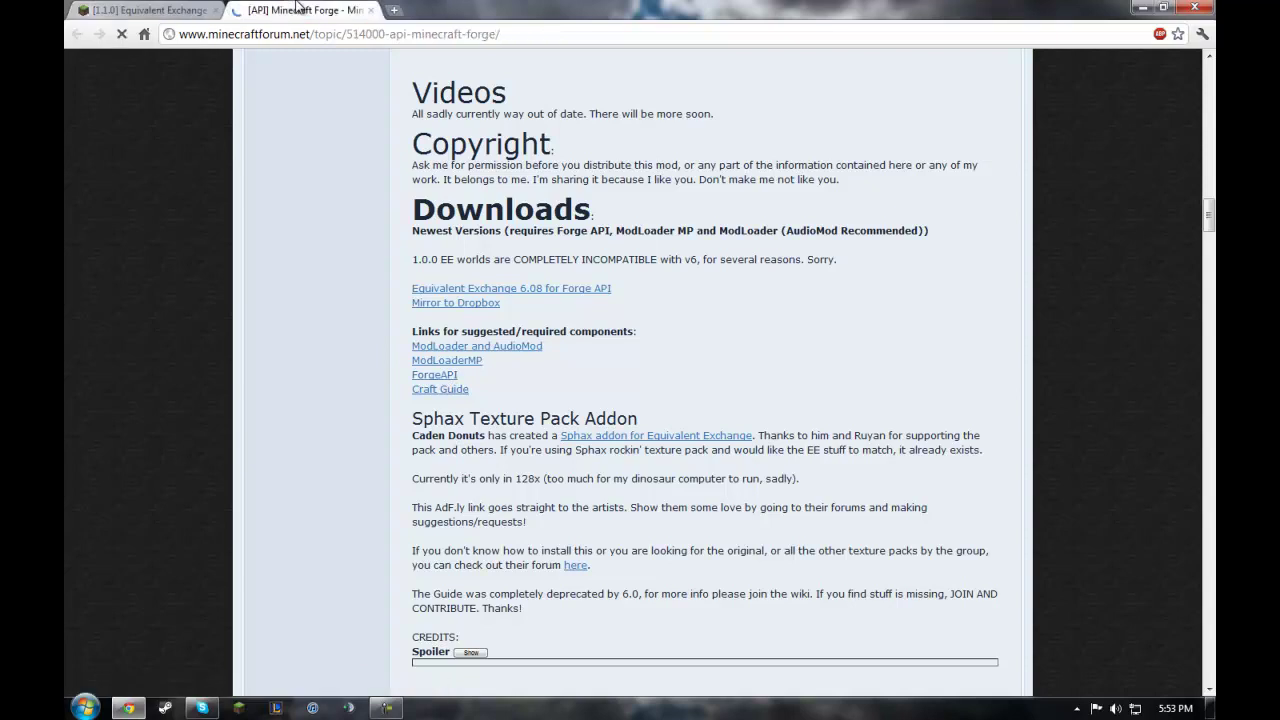
{"action": "scroll", "coordinate": [165, 384], "scroll_direction": "down", "scroll_amount": 4}
{"action": "scroll", "coordinate": [165, 384], "scroll_direction": "up", "scroll_amount": 3}
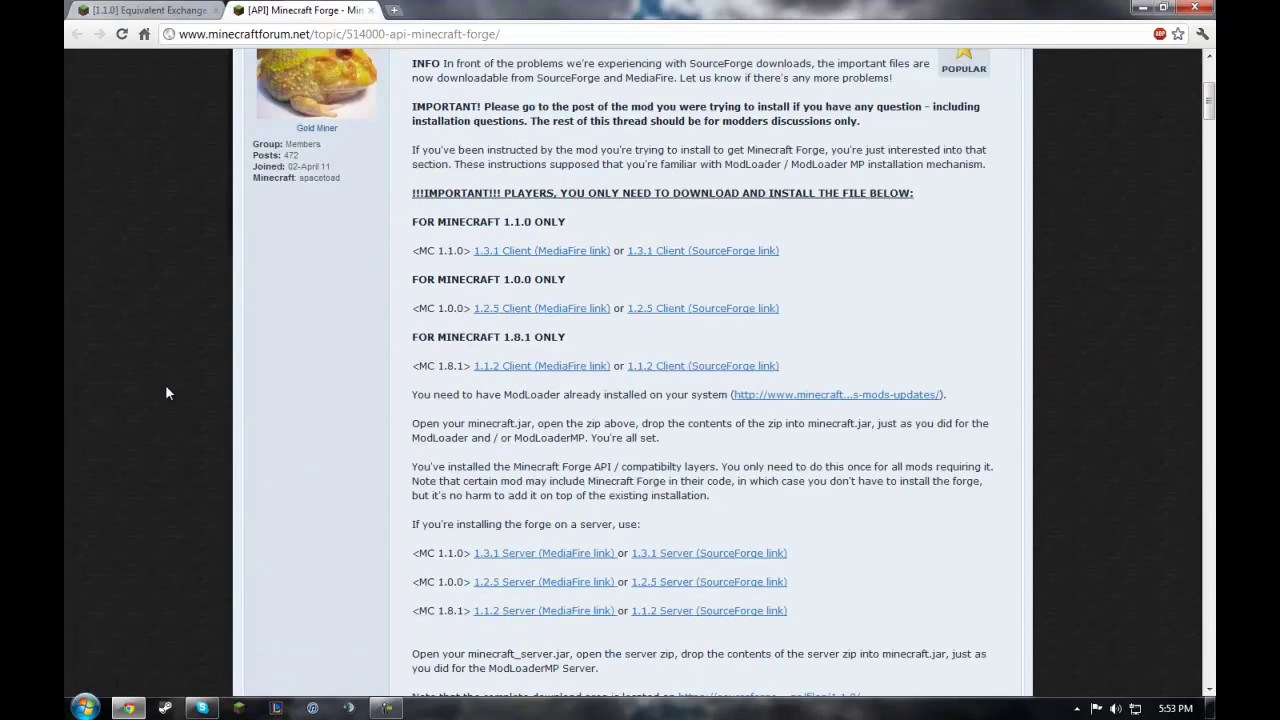
{"action": "left_click_drag", "start_coordinate": [415, 406], "coordinate": [627, 408]}
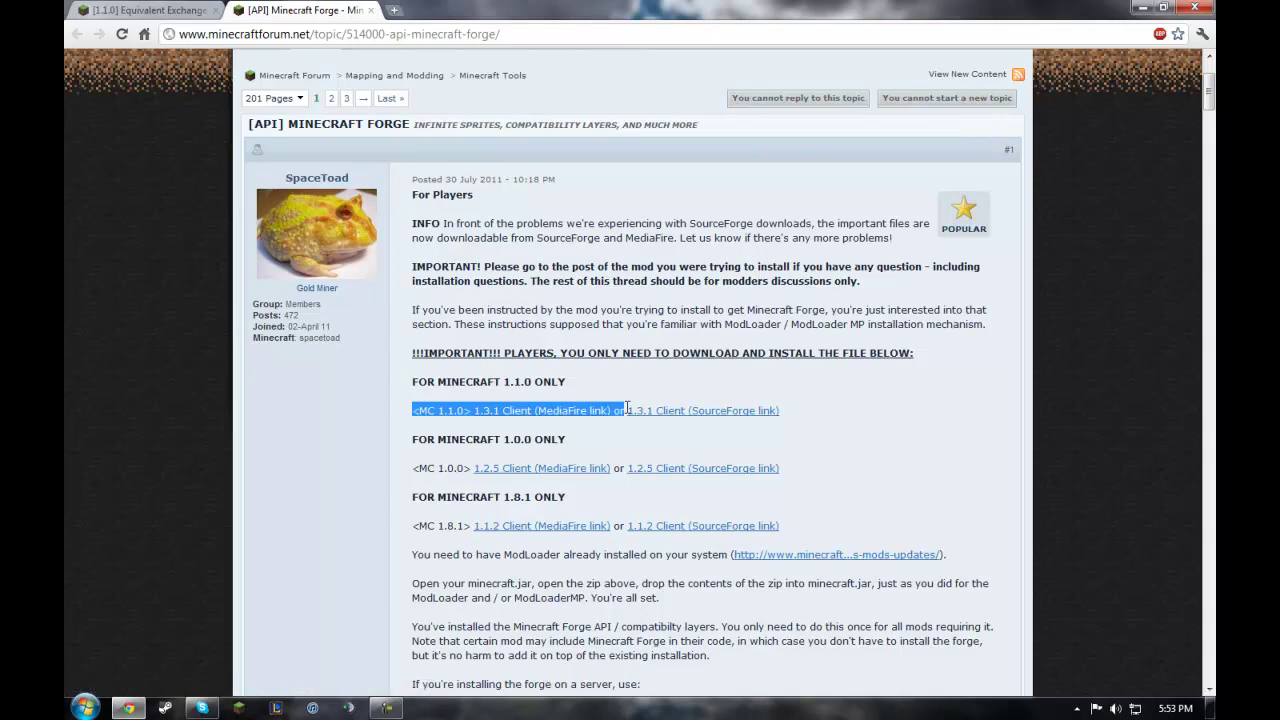
{"action": "left_click", "coordinate": [608, 338]}
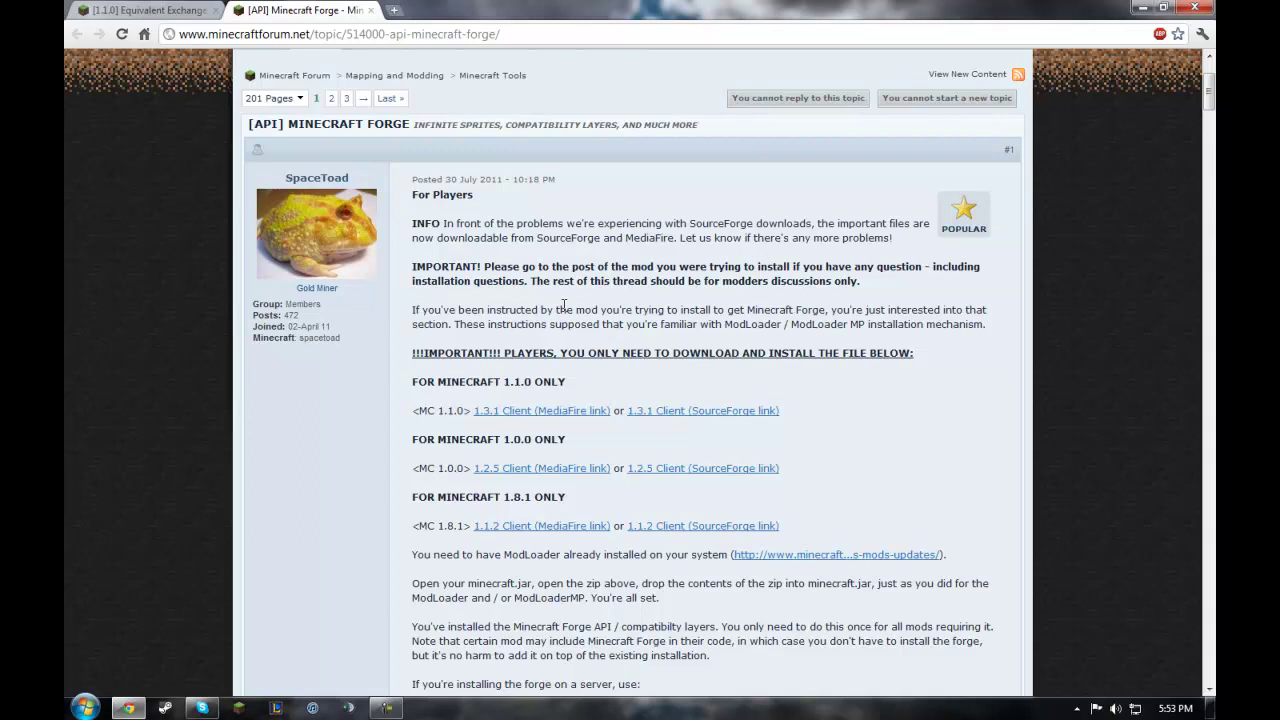
{"action": "left_click", "coordinate": [371, 10]}
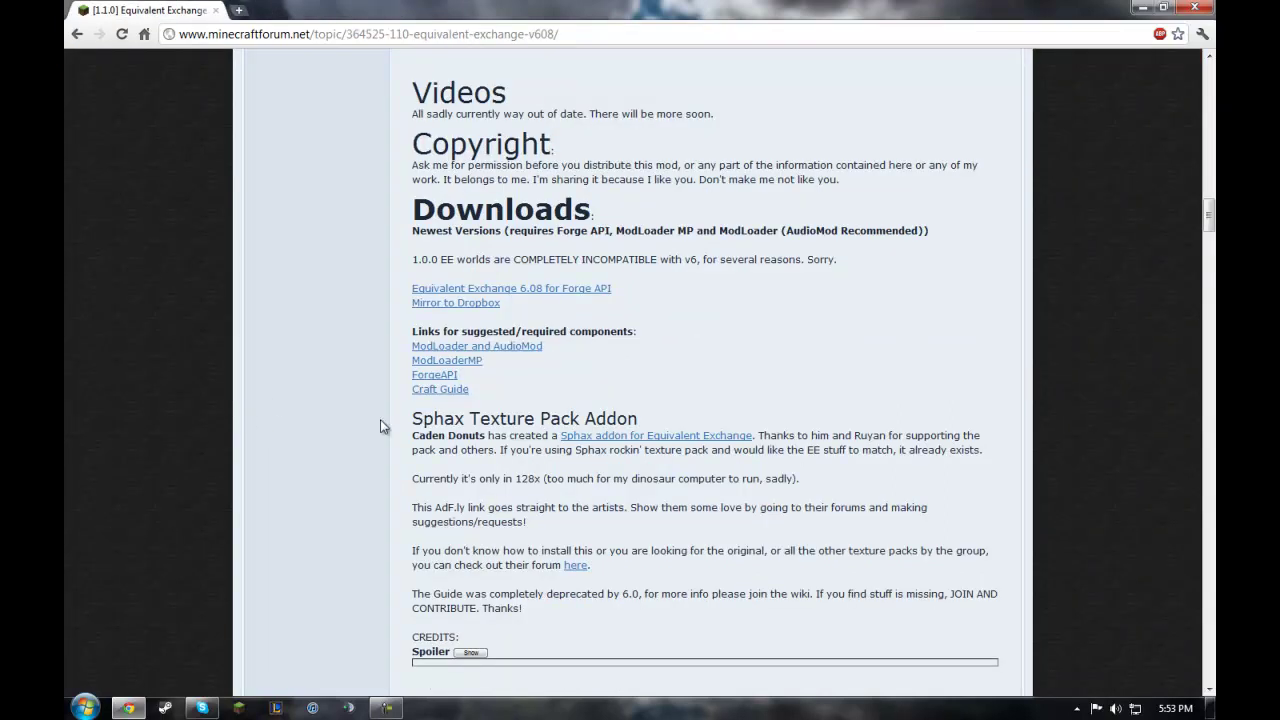
Step: Open the Craft Guide link, examine the current version 1.4.1 download links for Minecraft 1.1.0, and close the page
{"action": "left_click", "coordinate": [430, 390]}
{"action": "scroll", "coordinate": [100, 410], "scroll_direction": "down", "scroll_amount": 20}
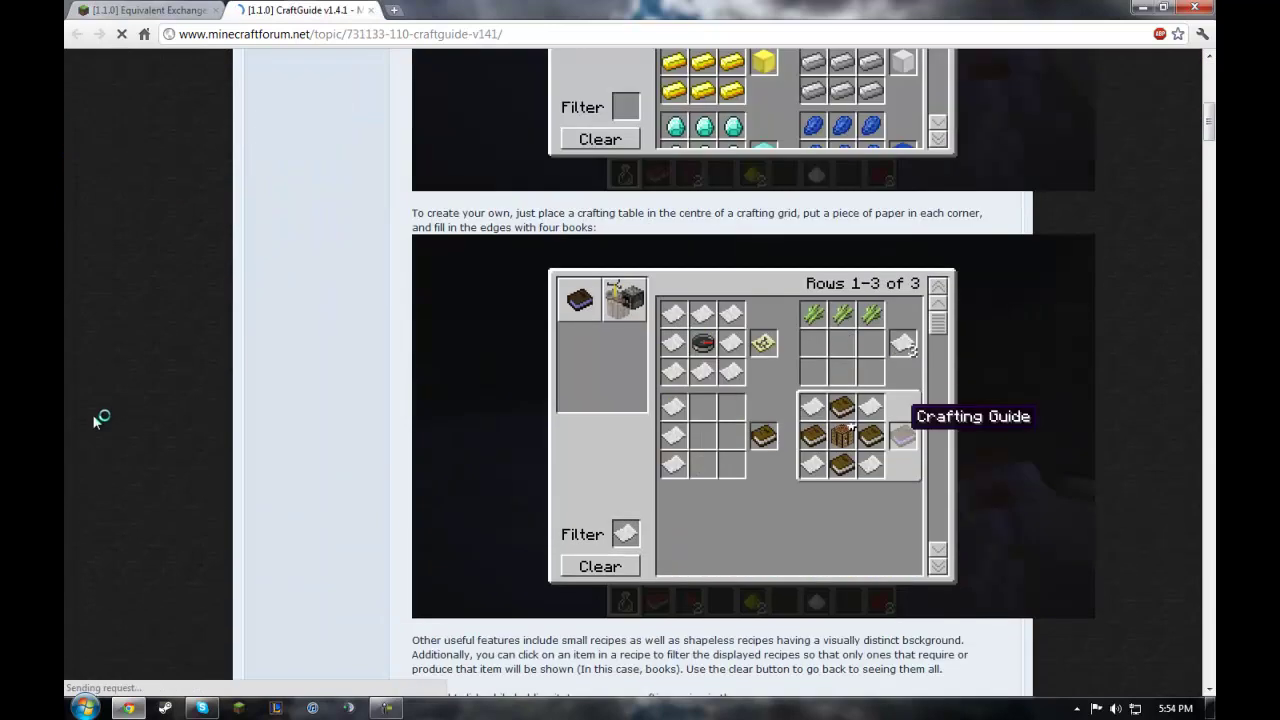
{"action": "scroll", "coordinate": [95, 398], "scroll_direction": "down", "scroll_amount": 2}
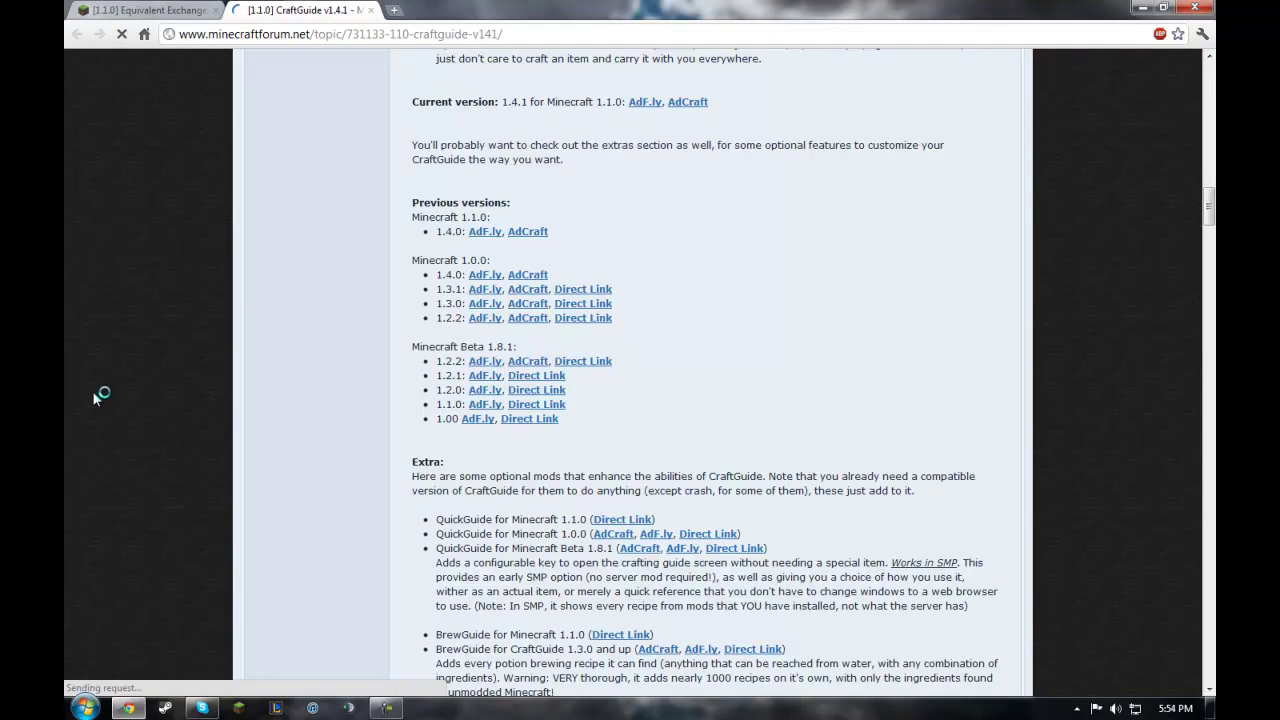
{"action": "scroll", "coordinate": [197, 350], "scroll_direction": "up", "scroll_amount": 1}
{"action": "left_click_drag", "start_coordinate": [710, 182], "coordinate": [546, 182]}
{"action": "left_click", "coordinate": [546, 182]}
{"action": "left_click", "coordinate": [370, 10]}
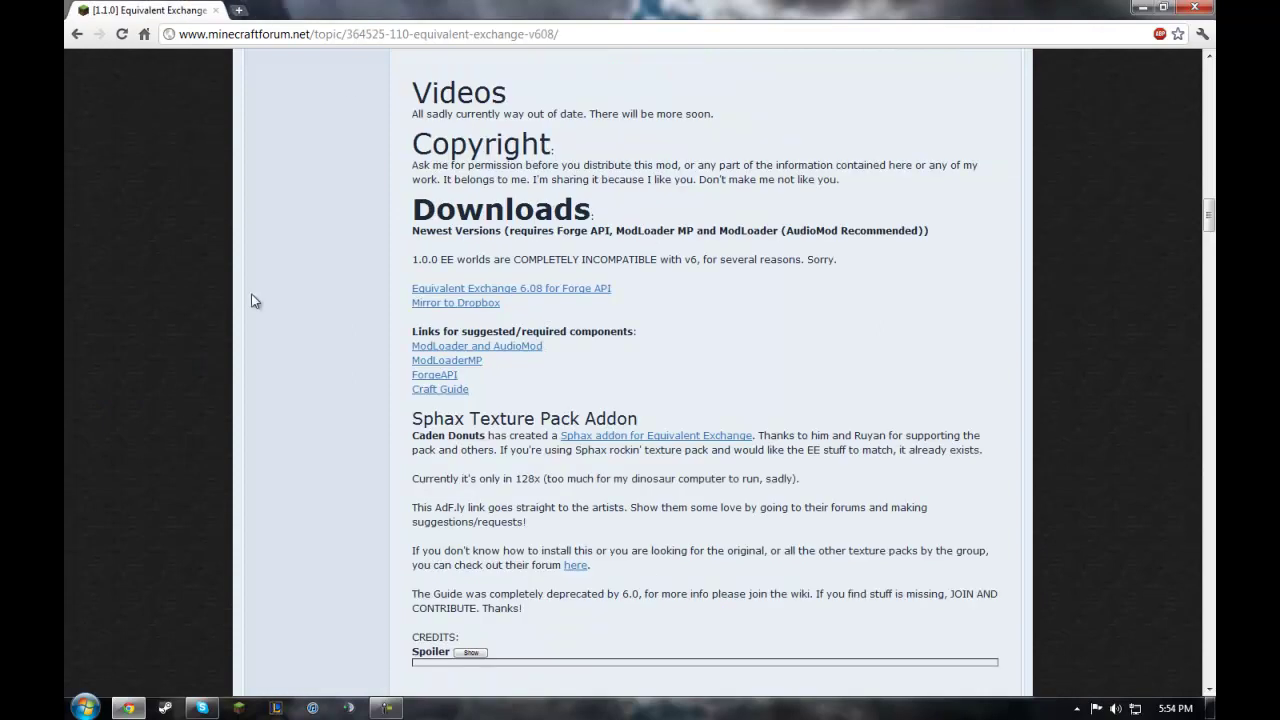
Step: View the download page of Equivalent Exchange 6.08 for Forge API, and close it along with the browser
{"action": "middle_click", "coordinate": [505, 289]}
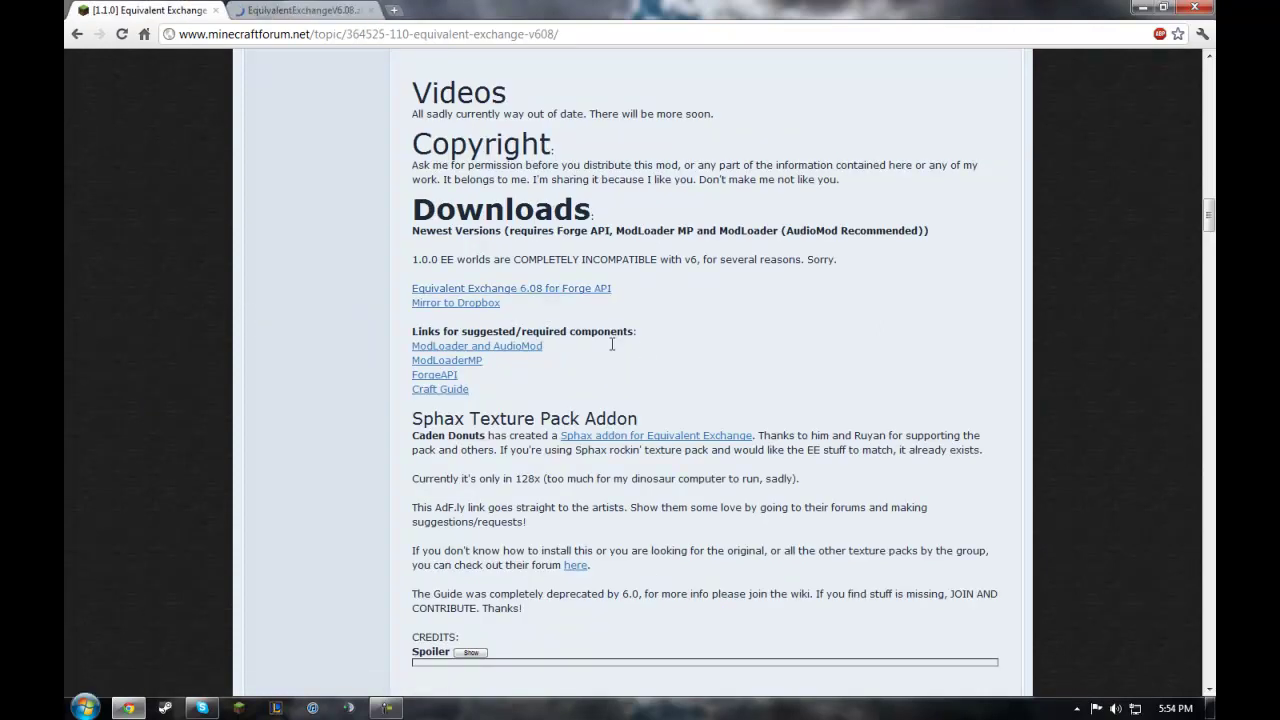
{"action": "left_click", "coordinate": [355, 20]}
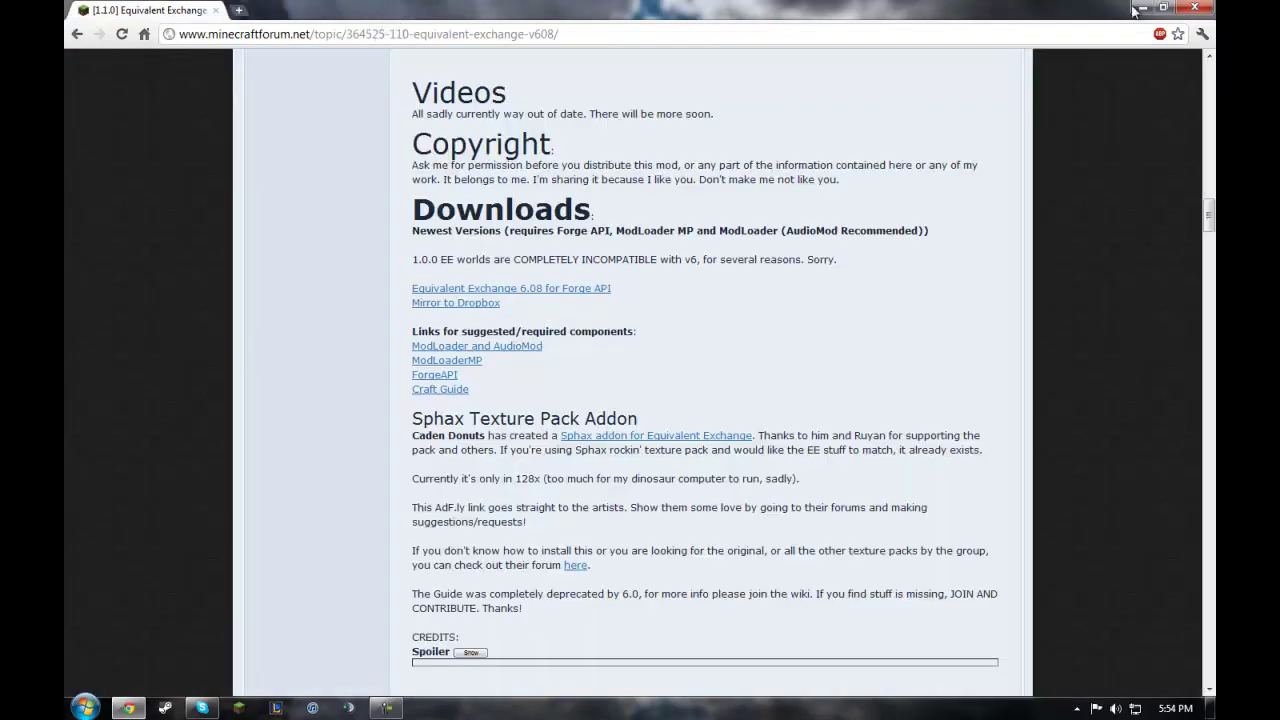
{"action": "left_click", "coordinate": [1196, 9]}
Step: Open the %appdata% folder from the system search and go into its .minecraft folder
{"action": "key", "text": "super"}
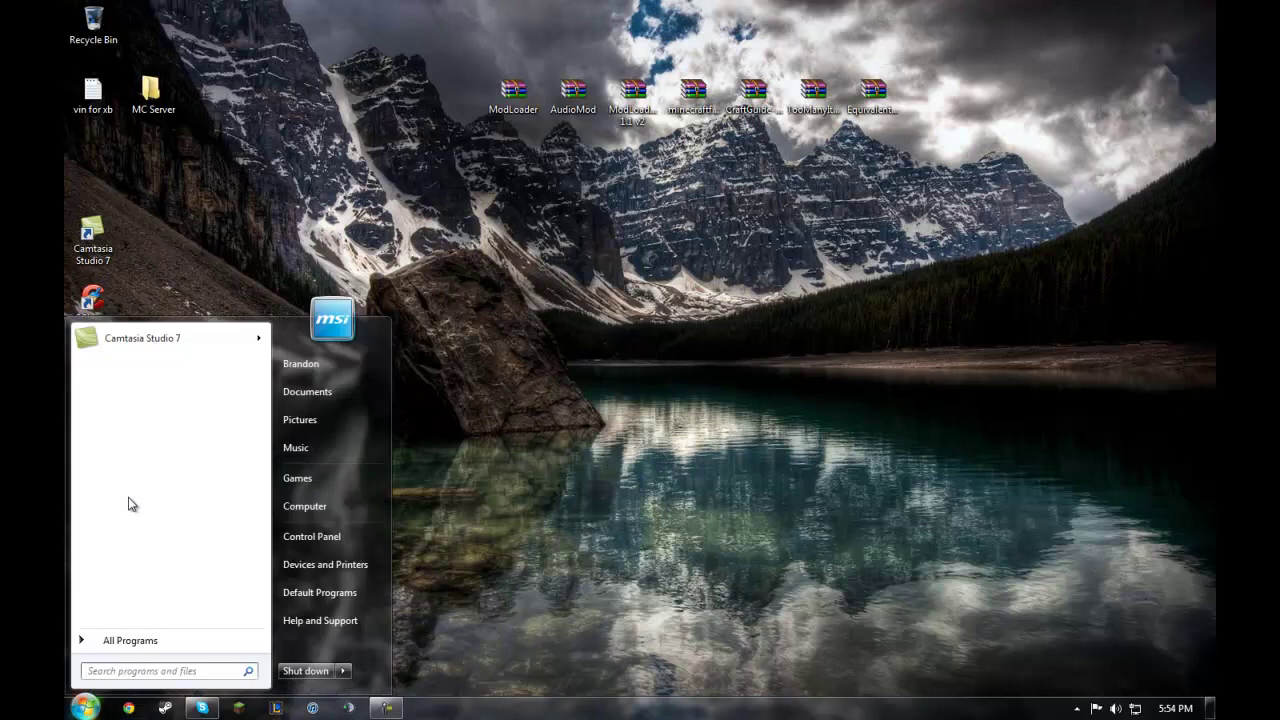
{"action": "type", "text": "%appdata"}
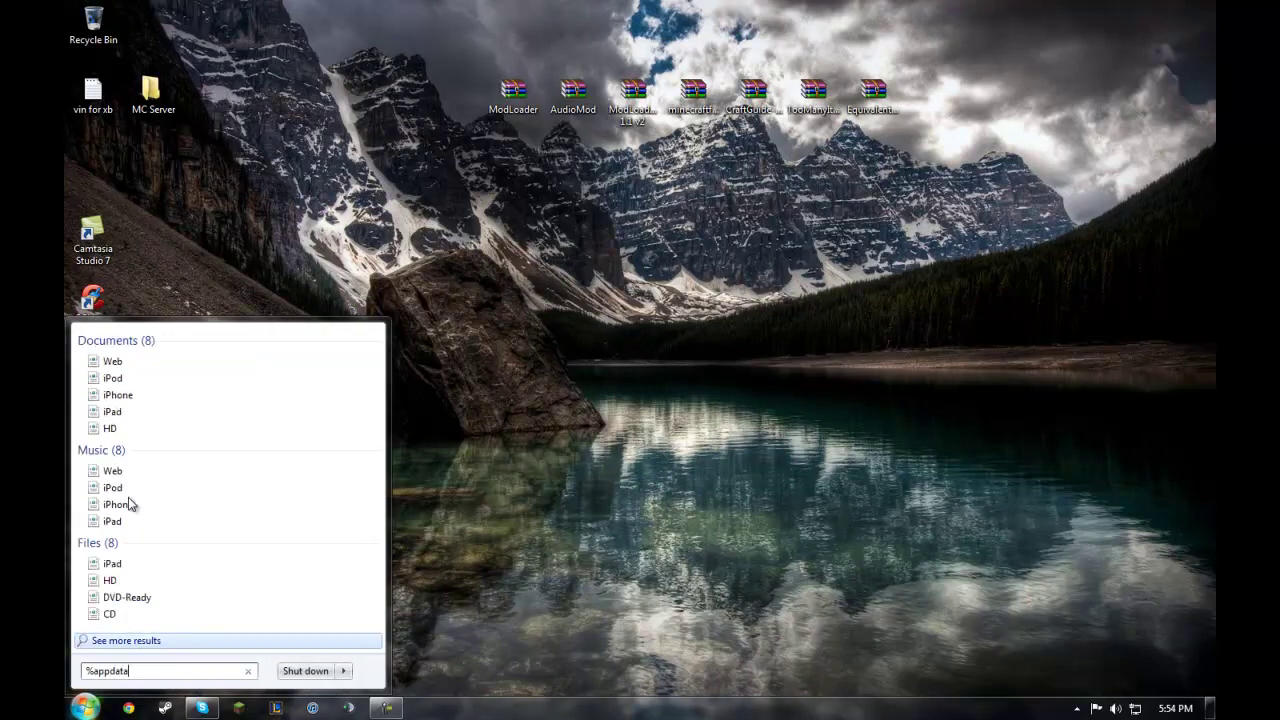
{"action": "type", "text": "%"}
{"action": "key", "text": "Return"}
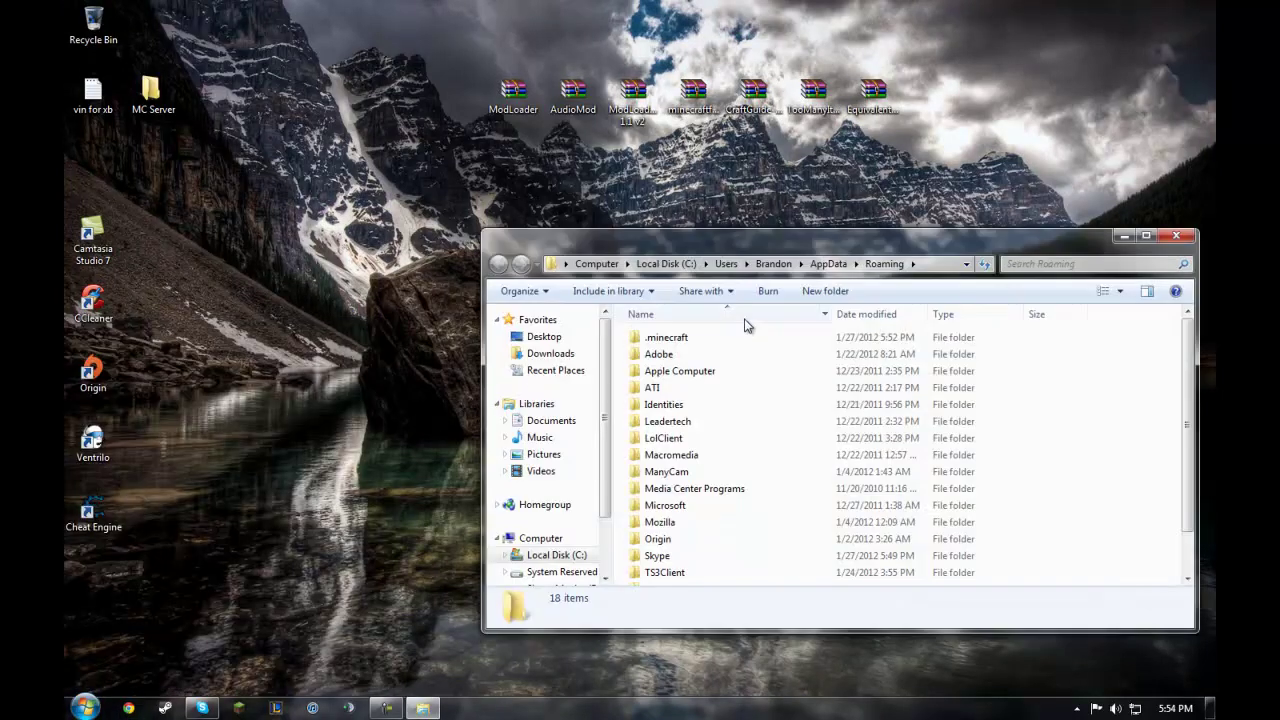
{"action": "double_click", "coordinate": [741, 337]}
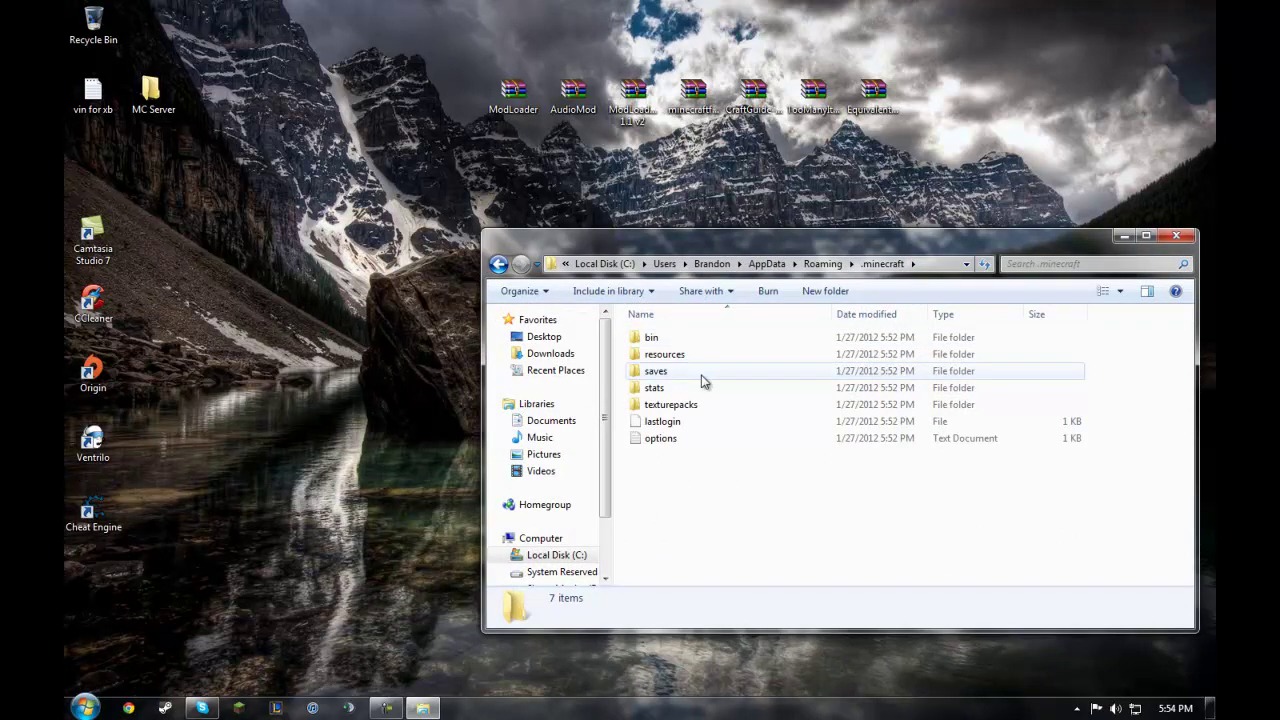
{"action": "right_click", "coordinate": [703, 379]}
{"action": "left_click", "coordinate": [778, 275]}
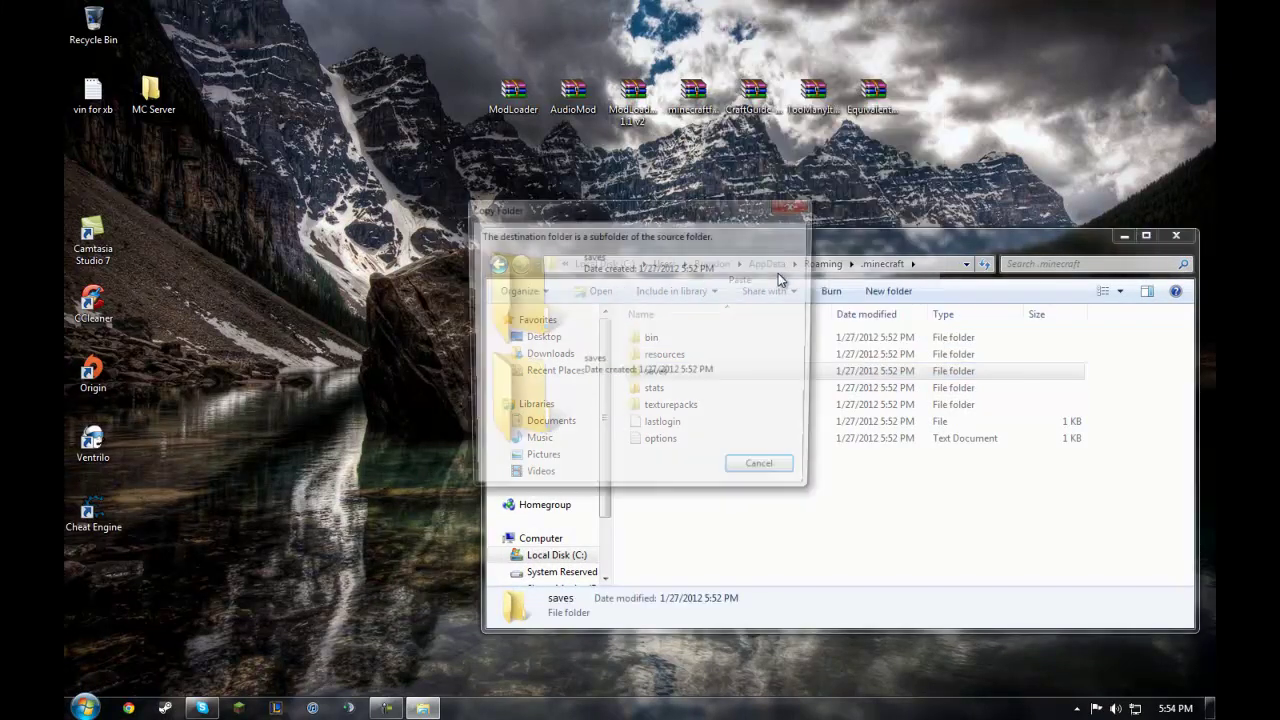
{"action": "left_click", "coordinate": [789, 476]}
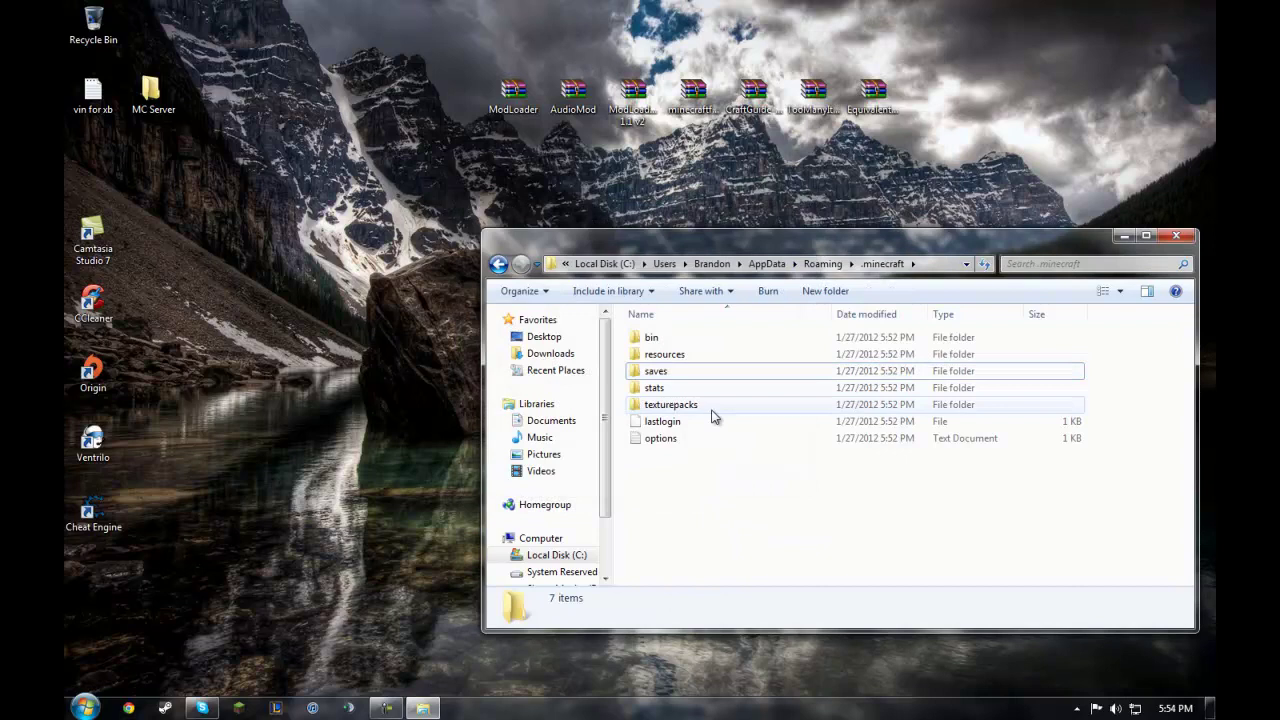
Step: Back up the Minecraft worlds by copying the saves folder from .minecraft to the desktop
{"action": "right_click", "coordinate": [712, 368]}
{"action": "left_click", "coordinate": [694, 380]}
{"action": "right_click", "coordinate": [695, 377]}
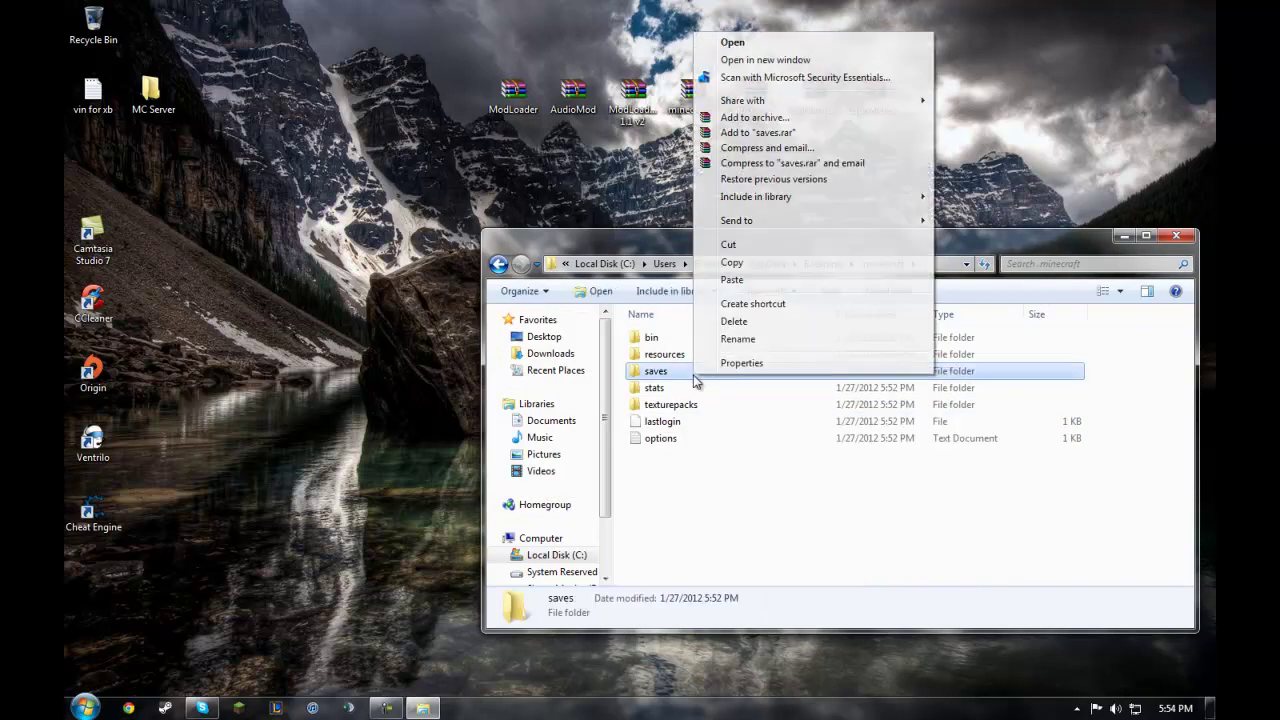
{"action": "key", "text": "Escape"}
{"action": "right_click", "coordinate": [333, 224]}
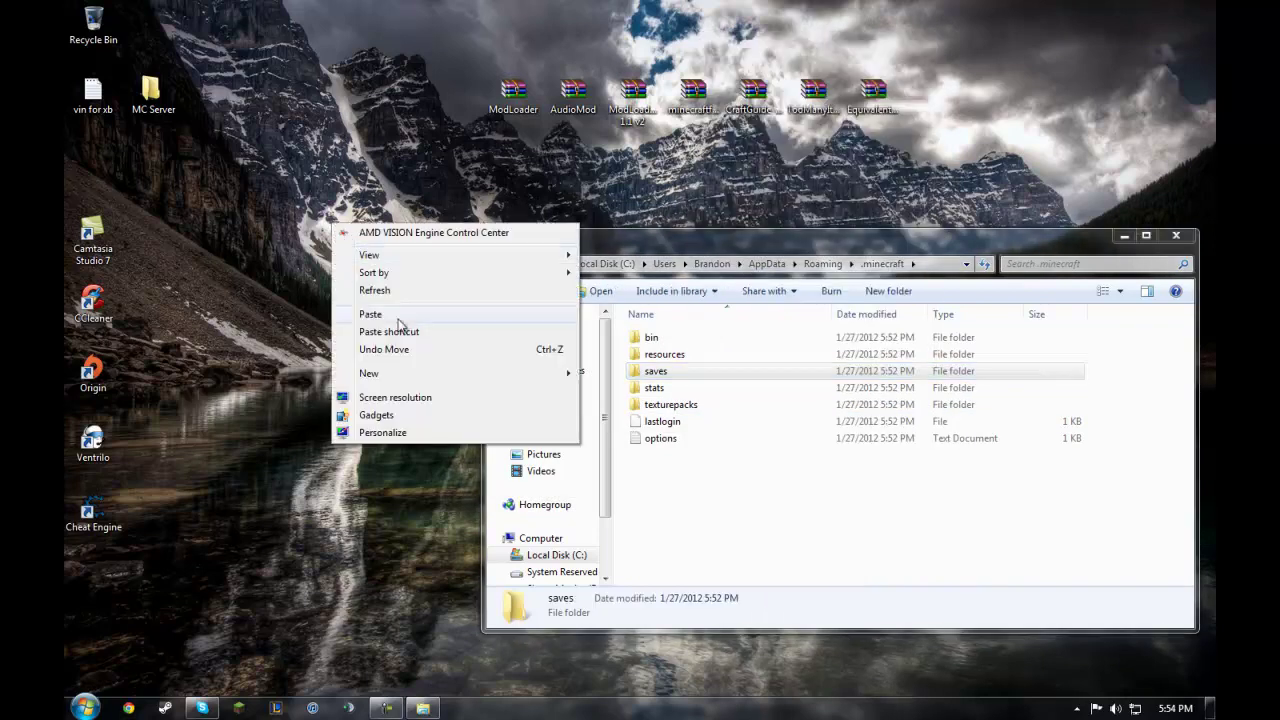
{"action": "left_click", "coordinate": [400, 316]}
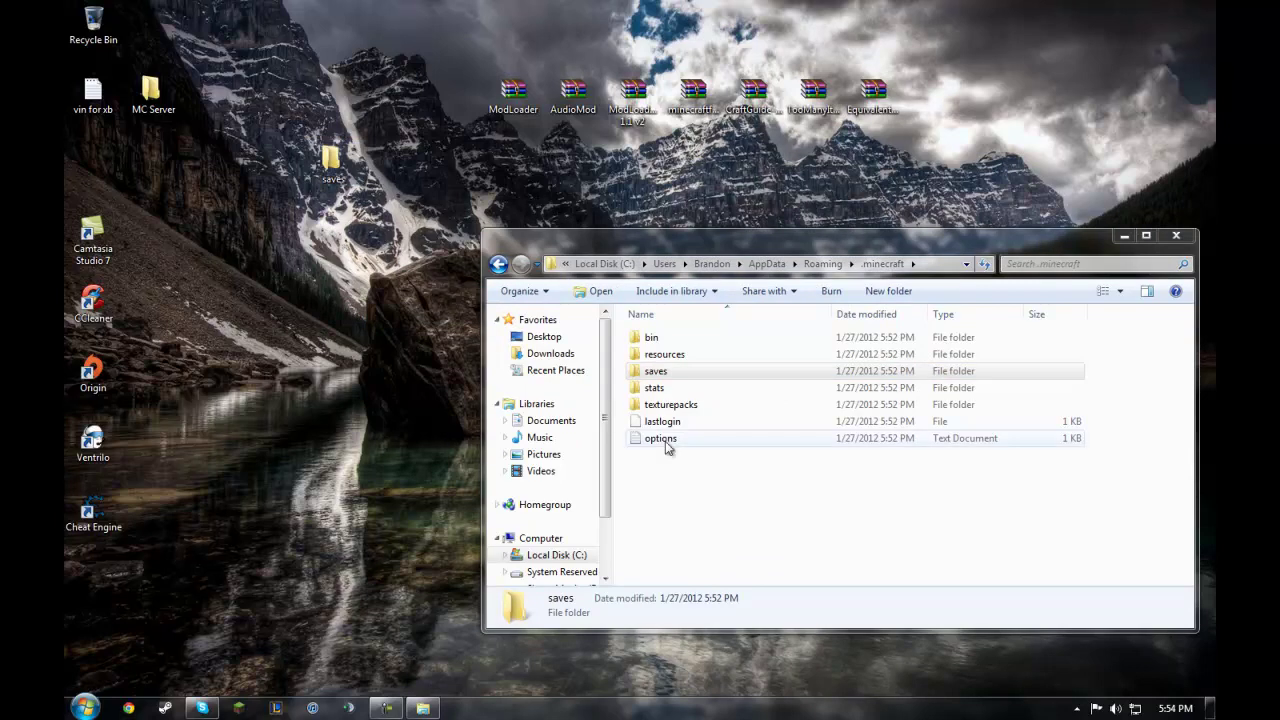
Step: Look inside the bin folder of .minecraft and go back up to the Roaming folder
{"action": "double_click", "coordinate": [682, 340]}
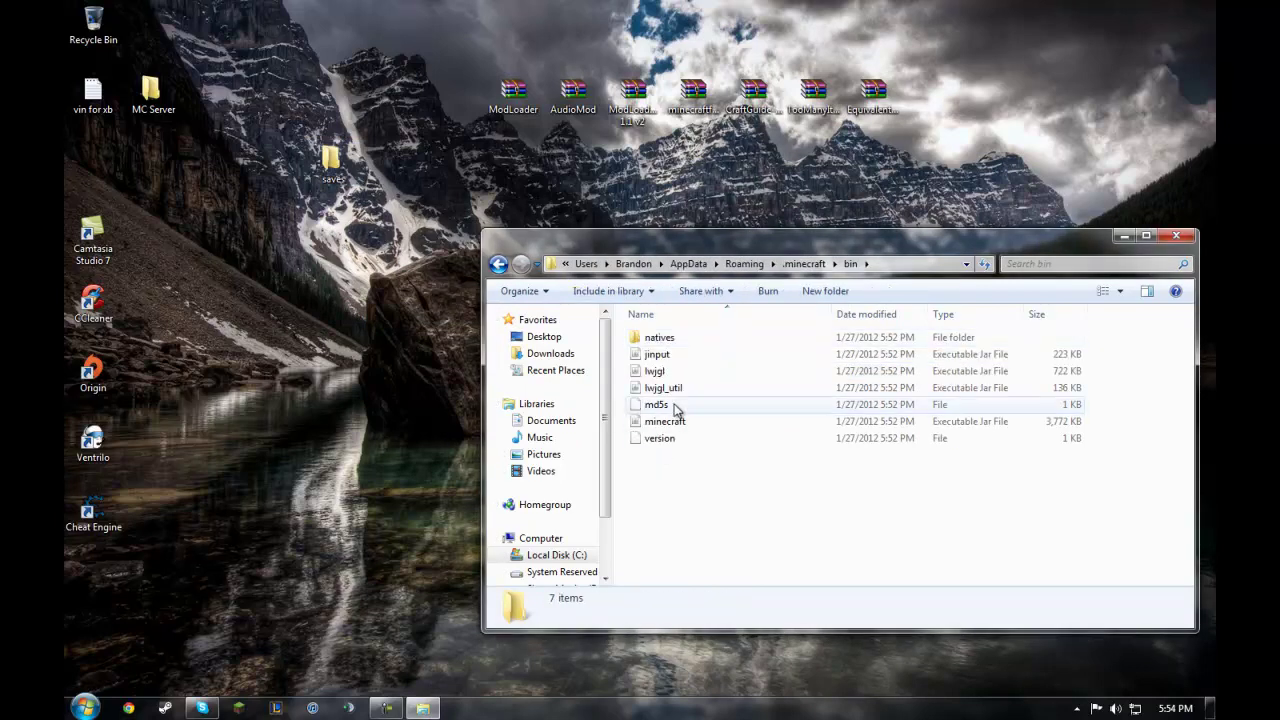
{"action": "left_click", "coordinate": [498, 264]}
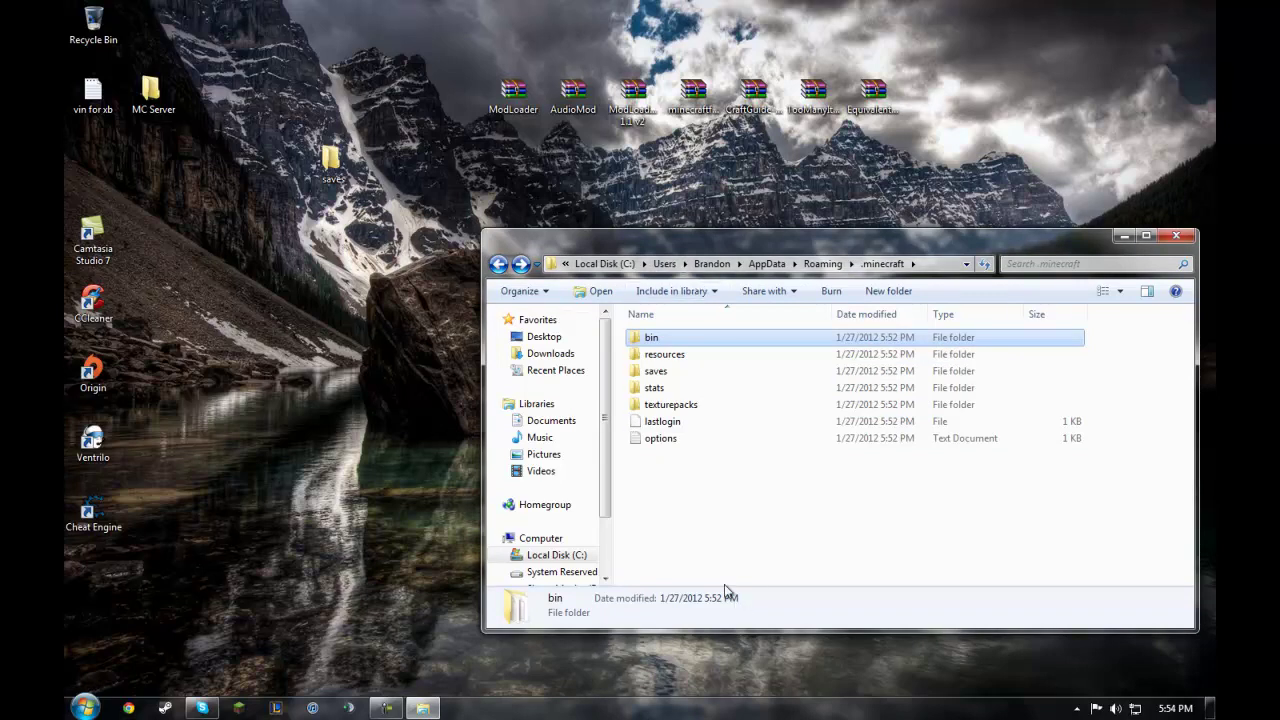
{"action": "left_click", "coordinate": [709, 557]}
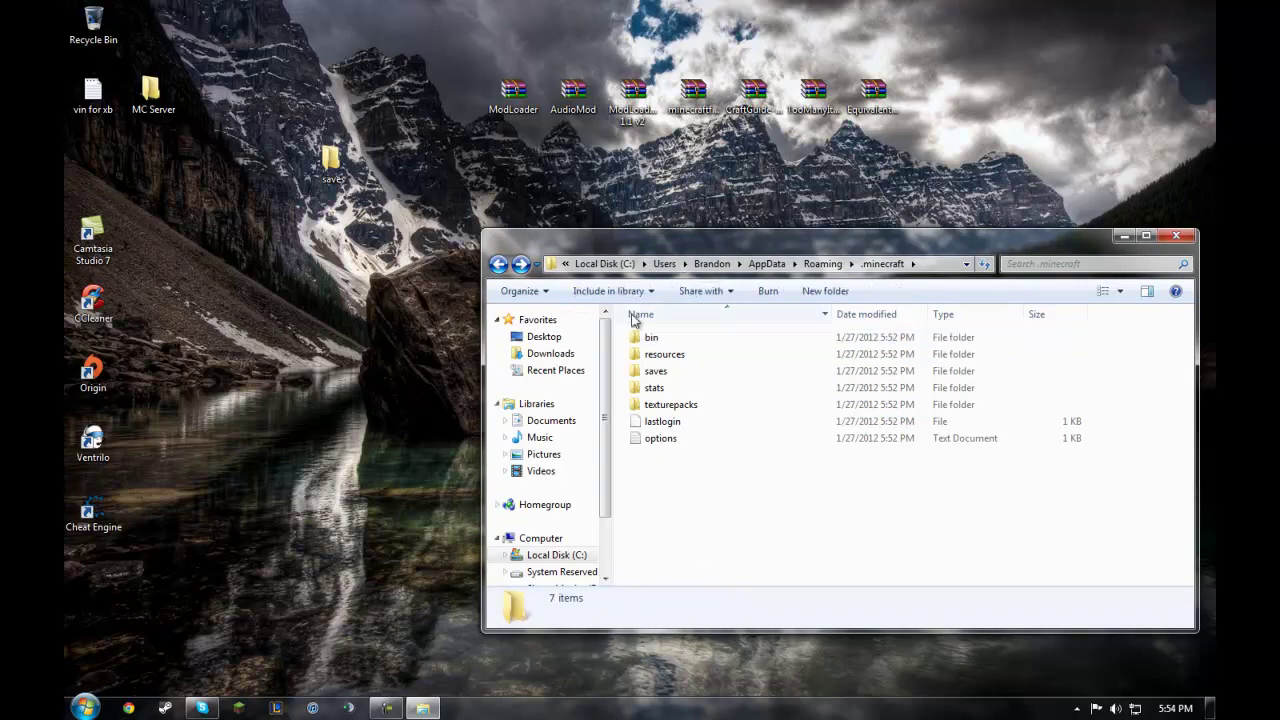
{"action": "left_click", "coordinate": [498, 264]}
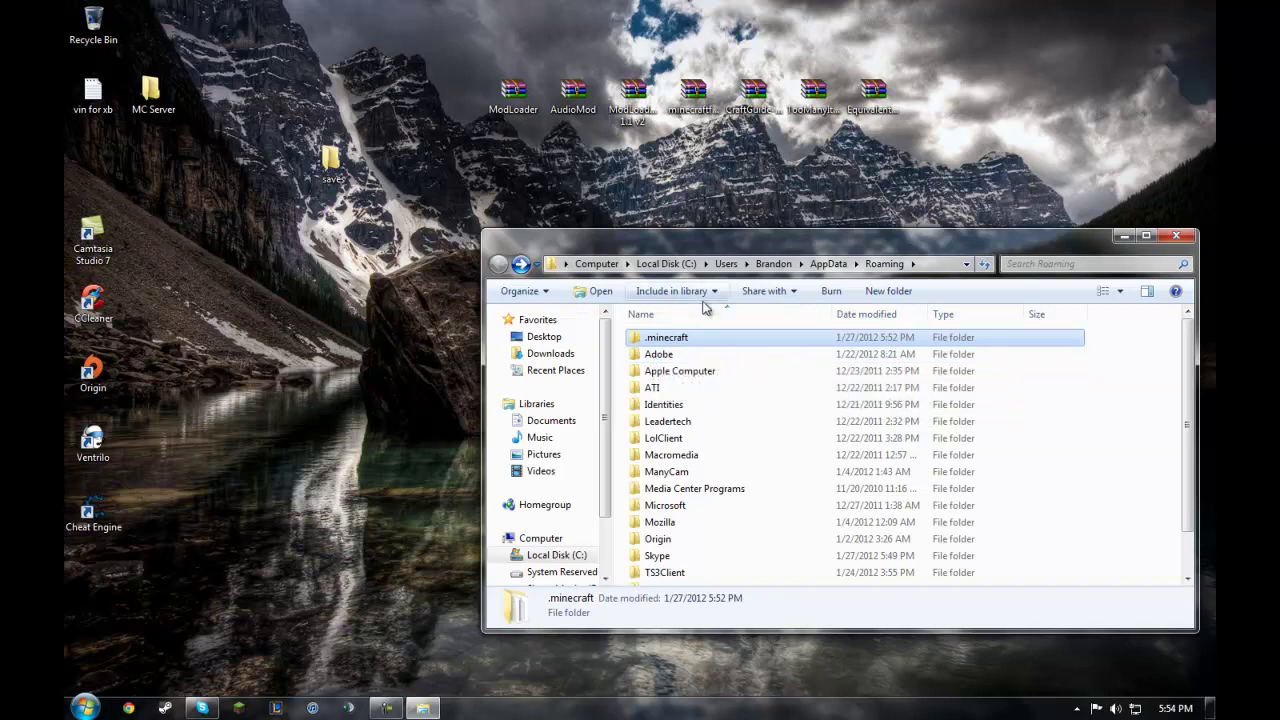
{"action": "key", "text": "Delete"}
{"action": "key", "text": "Tab"}
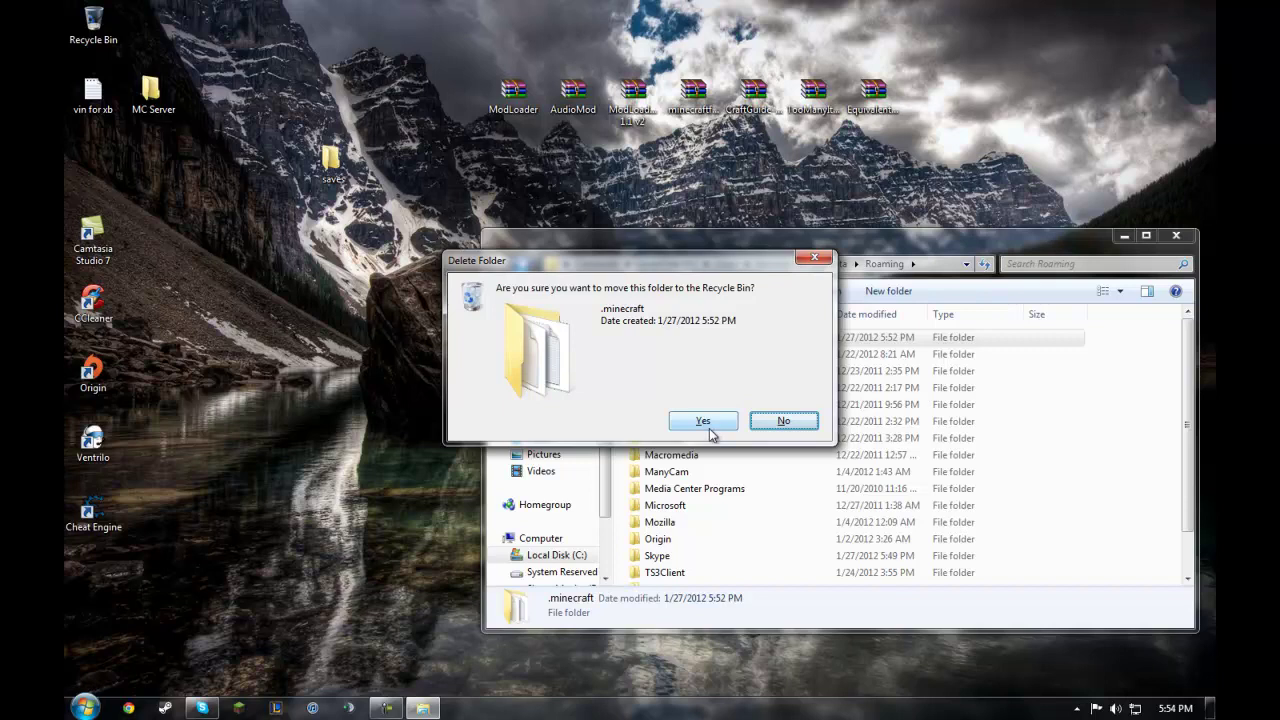
{"action": "key", "text": "Return"}
Step: Reposition the Roaming folder window, toggle its name sorting, and view the Minecraft Launcher before closing it without logging in
{"action": "left_click_drag", "start_coordinate": [840, 240], "coordinate": [732, 244]}
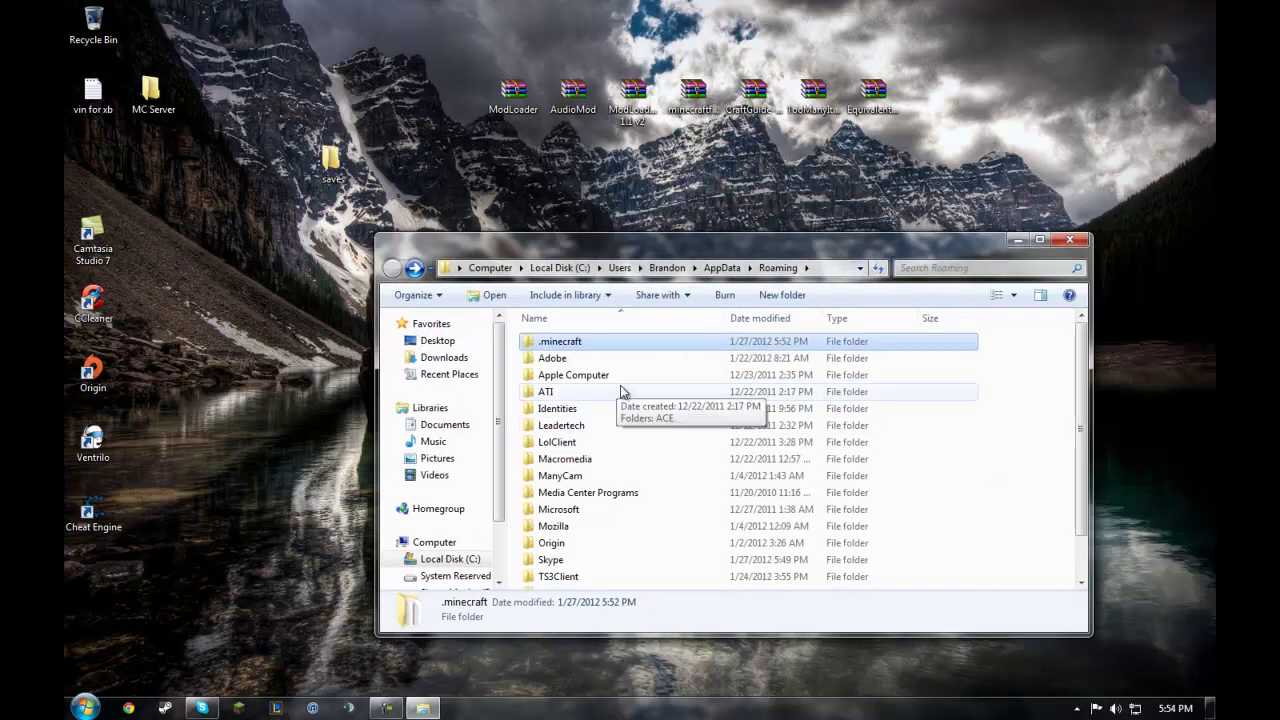
{"action": "left_click", "coordinate": [624, 319]}
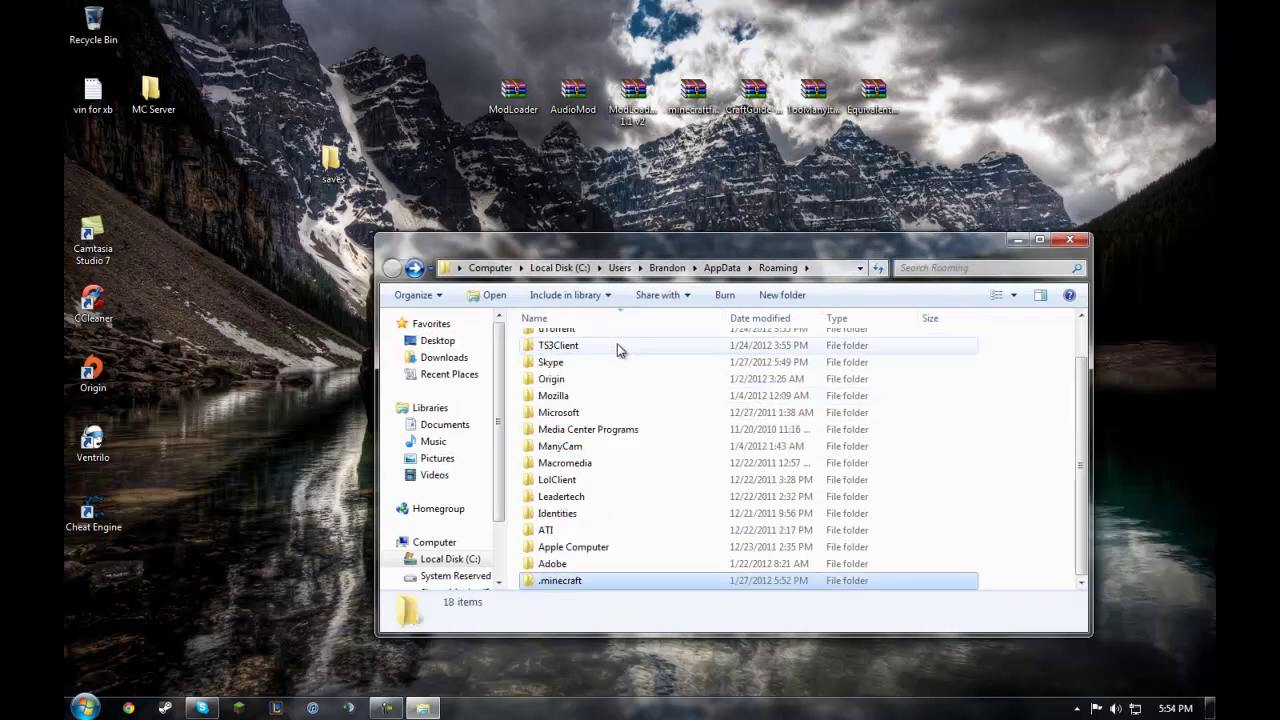
{"action": "left_click", "coordinate": [668, 319]}
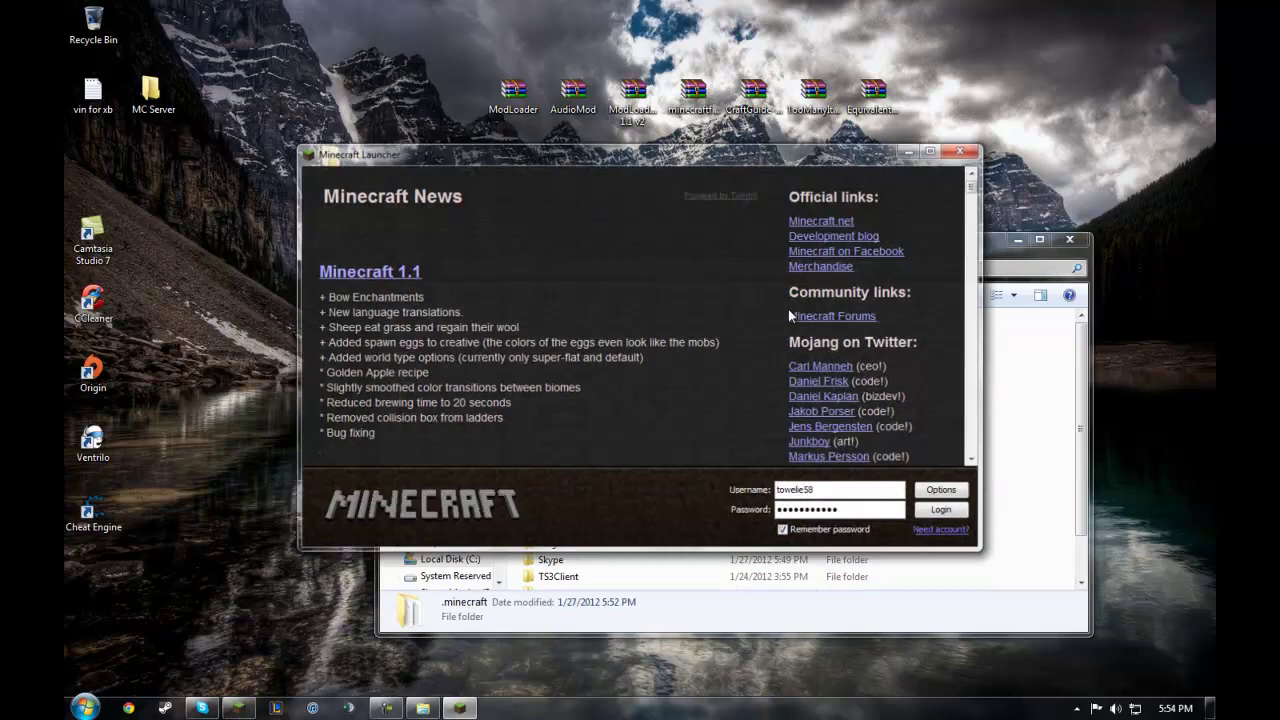
{"action": "left_click", "coordinate": [968, 153]}
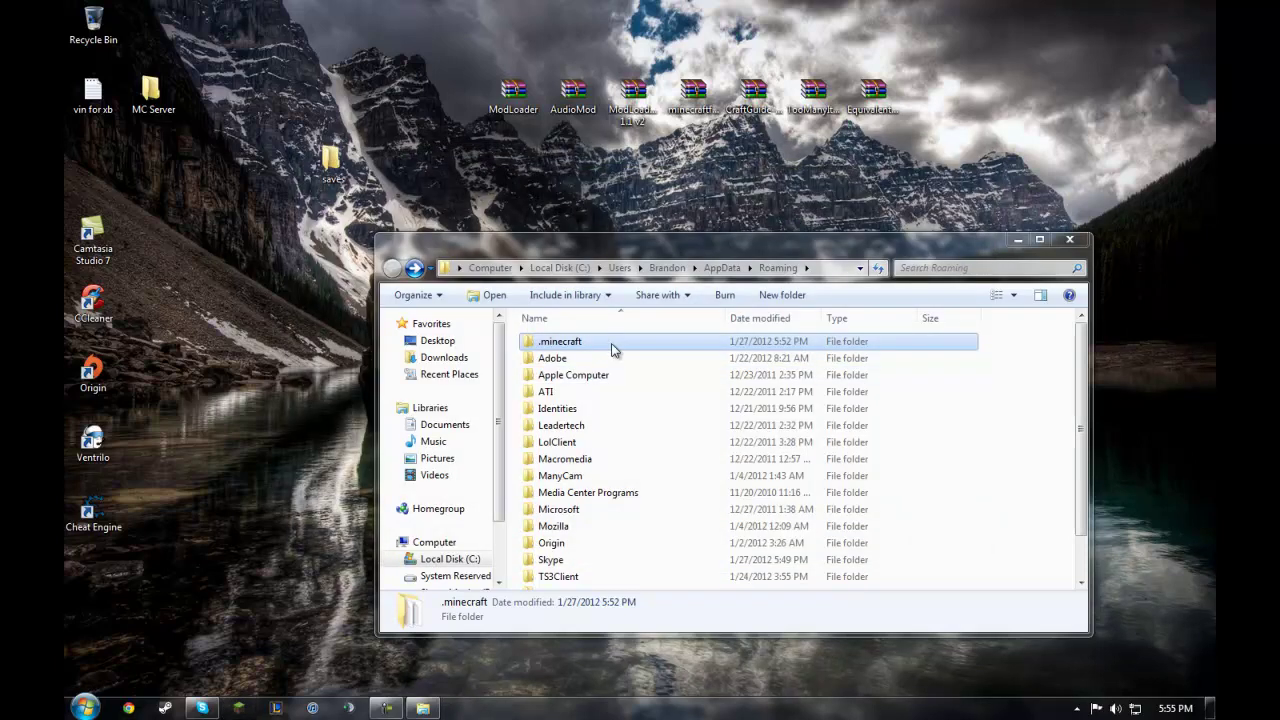
Step: Go into the bin folder of .minecraft and open the minecraft executable jar with WinRAR archiver
{"action": "double_click", "coordinate": [613, 345]}
{"action": "double_click", "coordinate": [608, 343]}
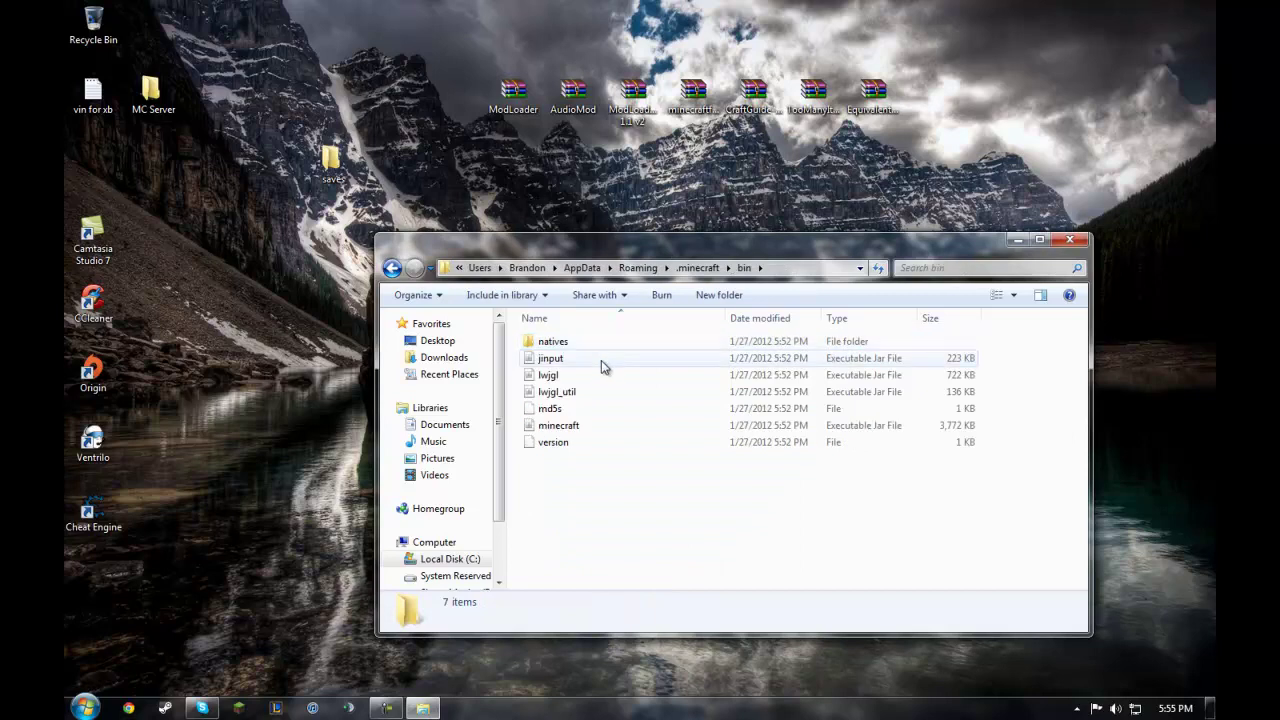
{"action": "right_click", "coordinate": [585, 426]}
{"action": "right_click", "coordinate": [571, 433]}
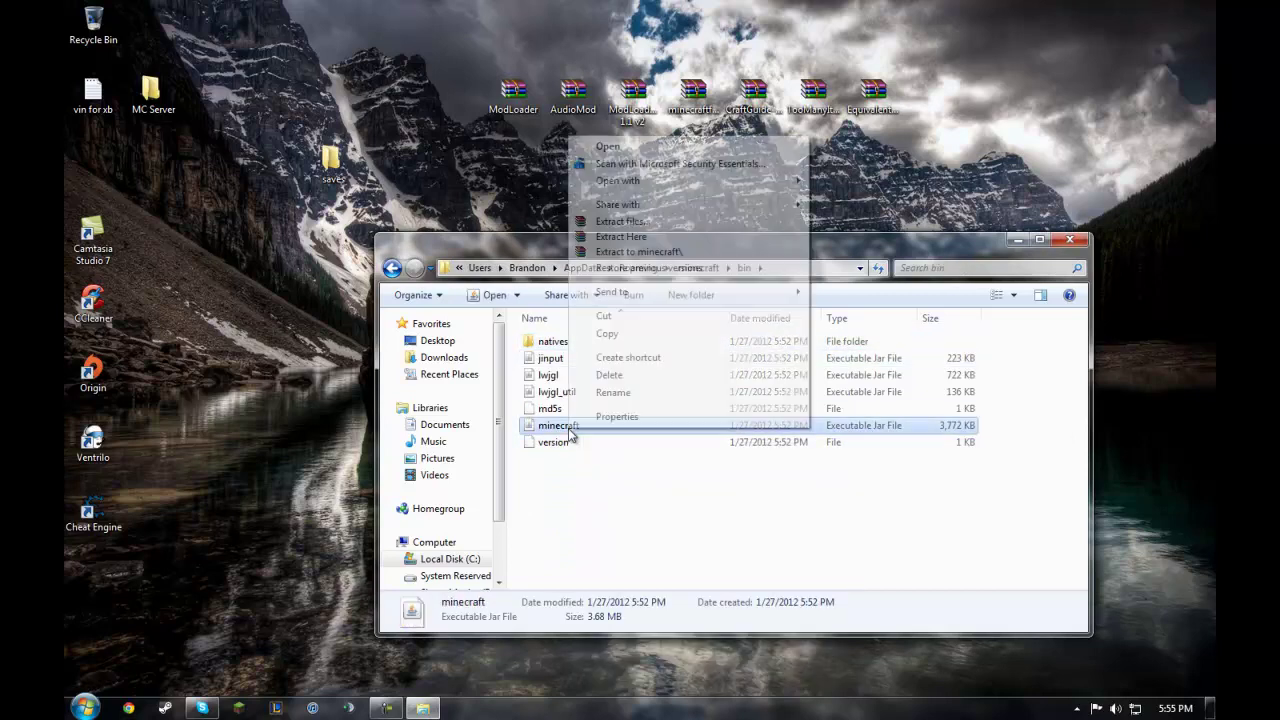
{"action": "mouse_move", "coordinate": [665, 183]}
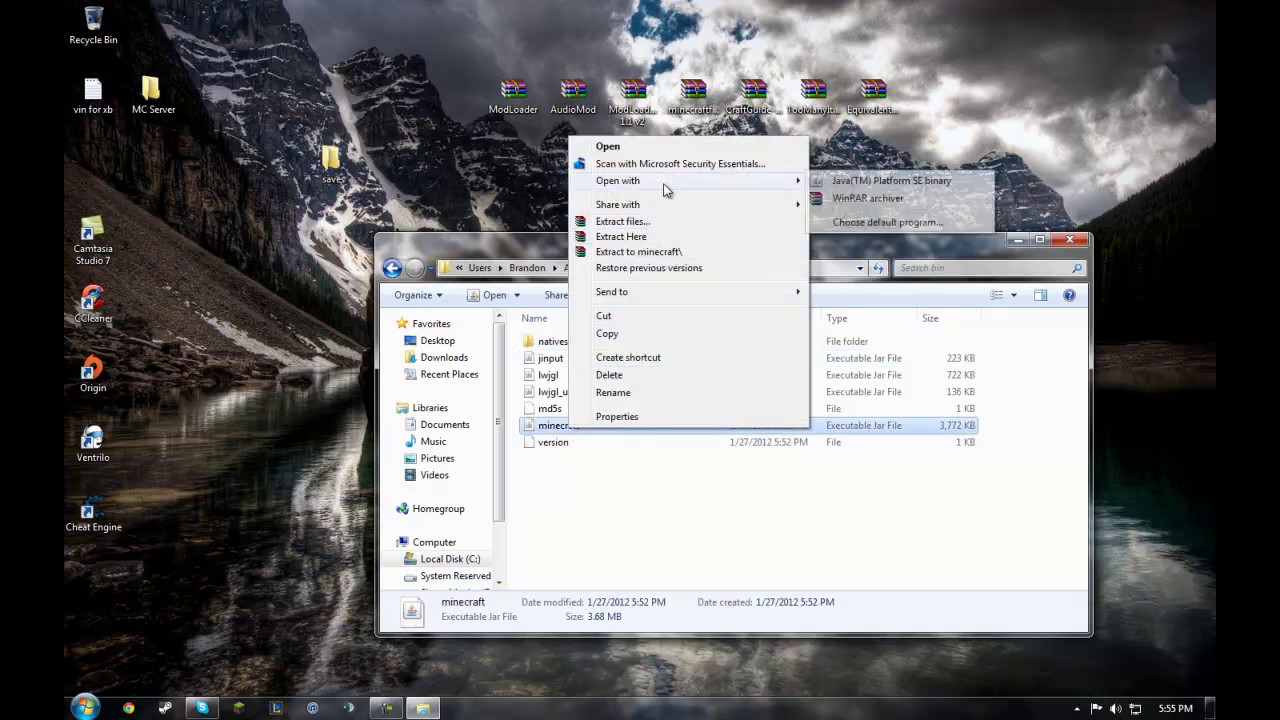
{"action": "left_click", "coordinate": [866, 199]}
Step: Delete the META-INF folder from the minecraft.jar archive
{"action": "right_click", "coordinate": [369, 489]}
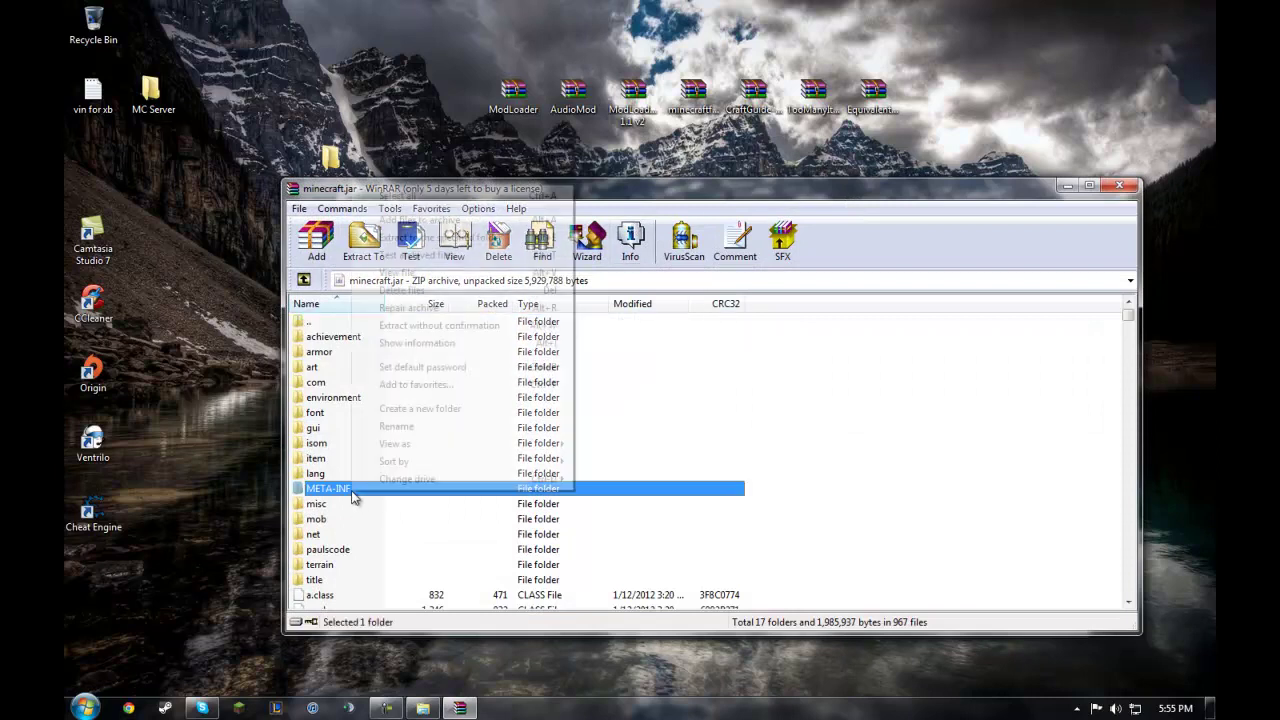
{"action": "left_click", "coordinate": [449, 290]}
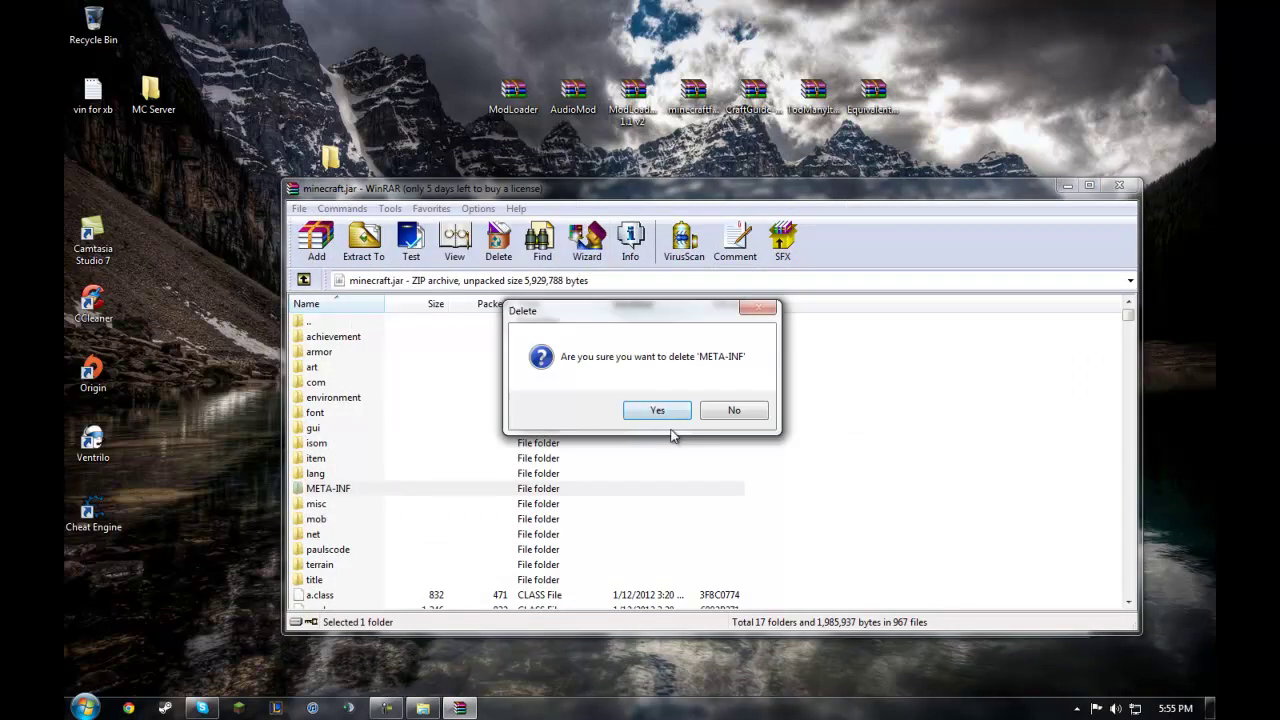
{"action": "left_click", "coordinate": [654, 406]}
Step: Clear space for the archive windows, add all files from ModLoader.zip to minecraft.jar, and close ModLoader.zip
{"action": "left_click", "coordinate": [423, 708]}
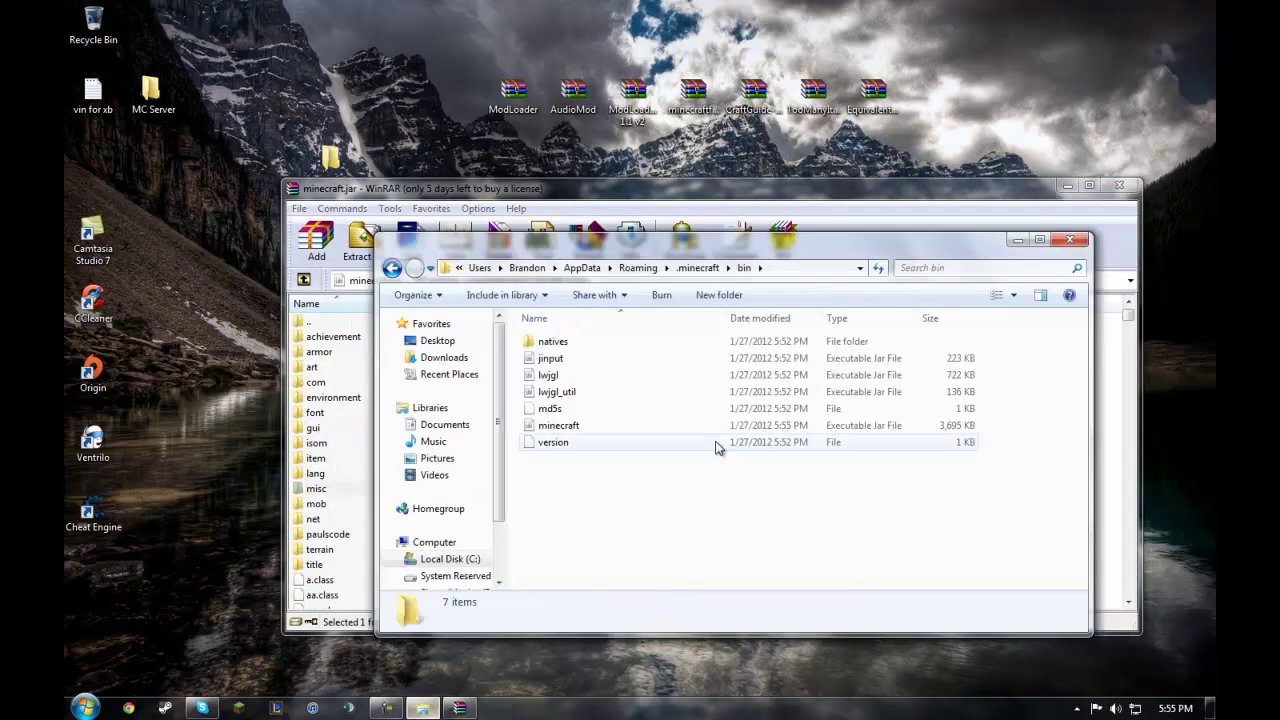
{"action": "left_click", "coordinate": [1017, 240]}
{"action": "left_click_drag", "start_coordinate": [804, 195], "coordinate": [930, 255]}
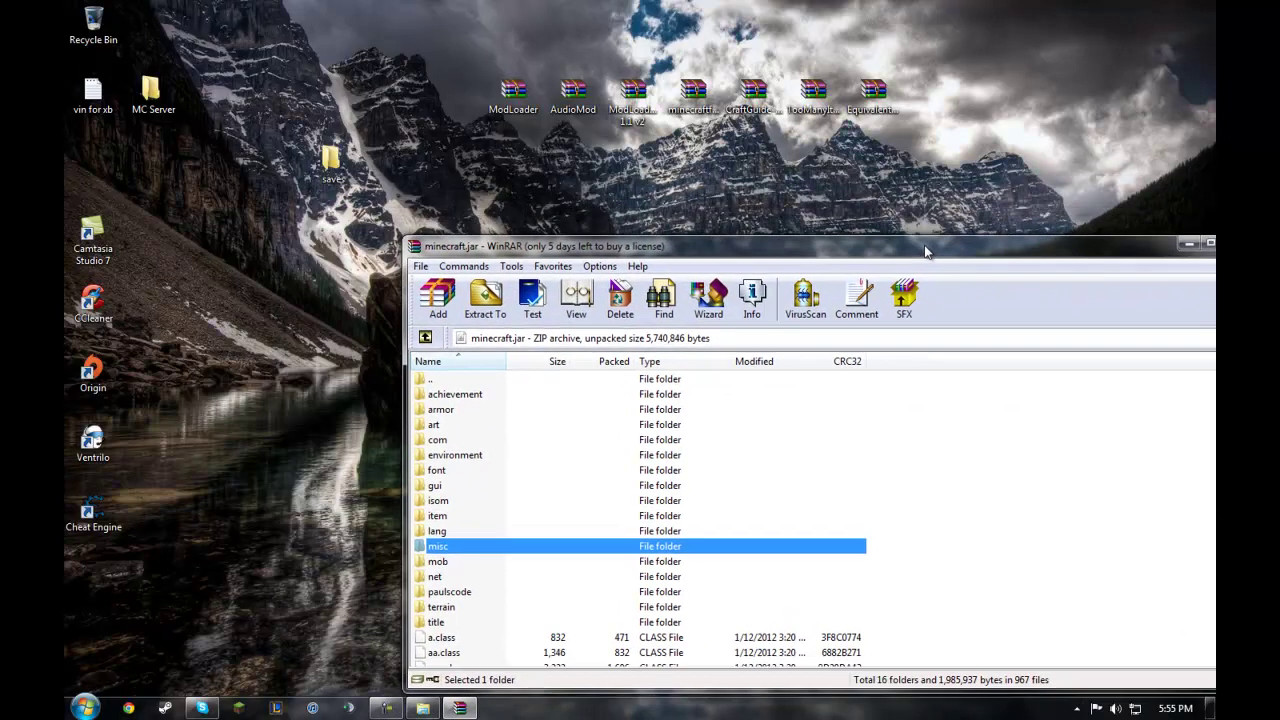
{"action": "double_click", "coordinate": [518, 100]}
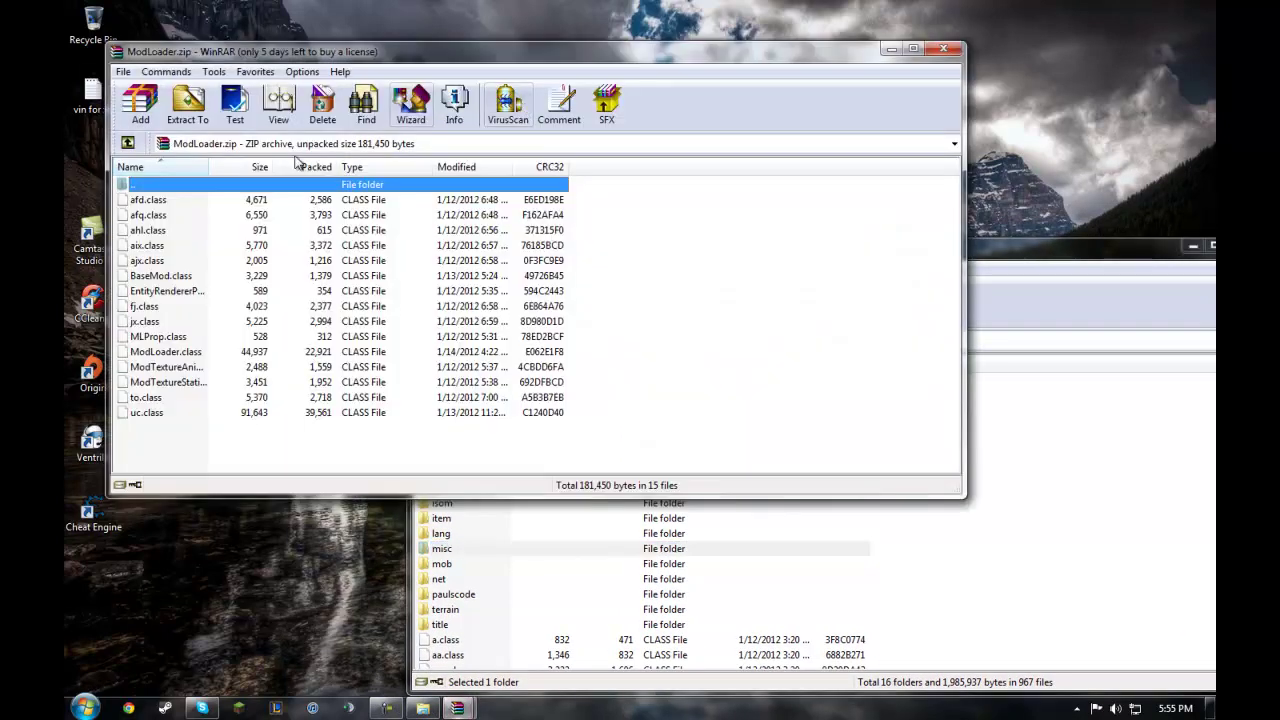
{"action": "key", "text": "ctrl+a"}
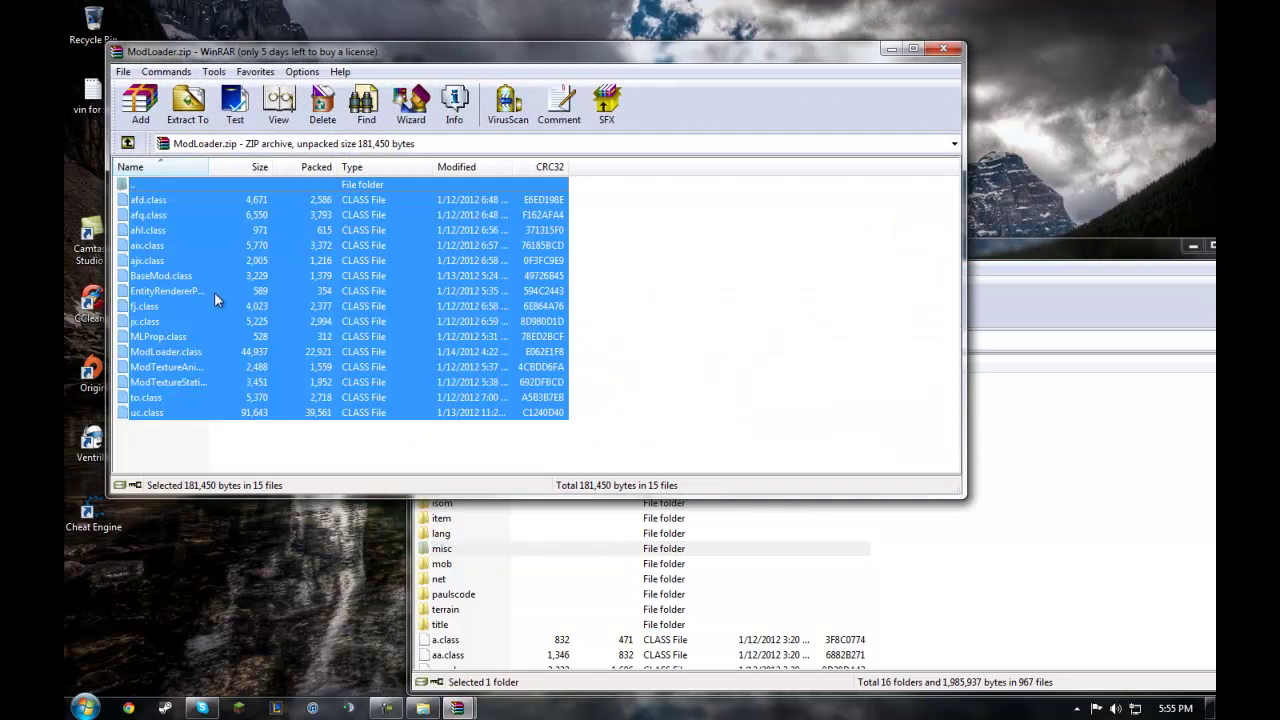
{"action": "left_click_drag", "start_coordinate": [214, 291], "coordinate": [338, 368]}
{"action": "left_click_drag", "start_coordinate": [590, 570], "coordinate": [592, 572]}
{"action": "key", "text": "Return"}
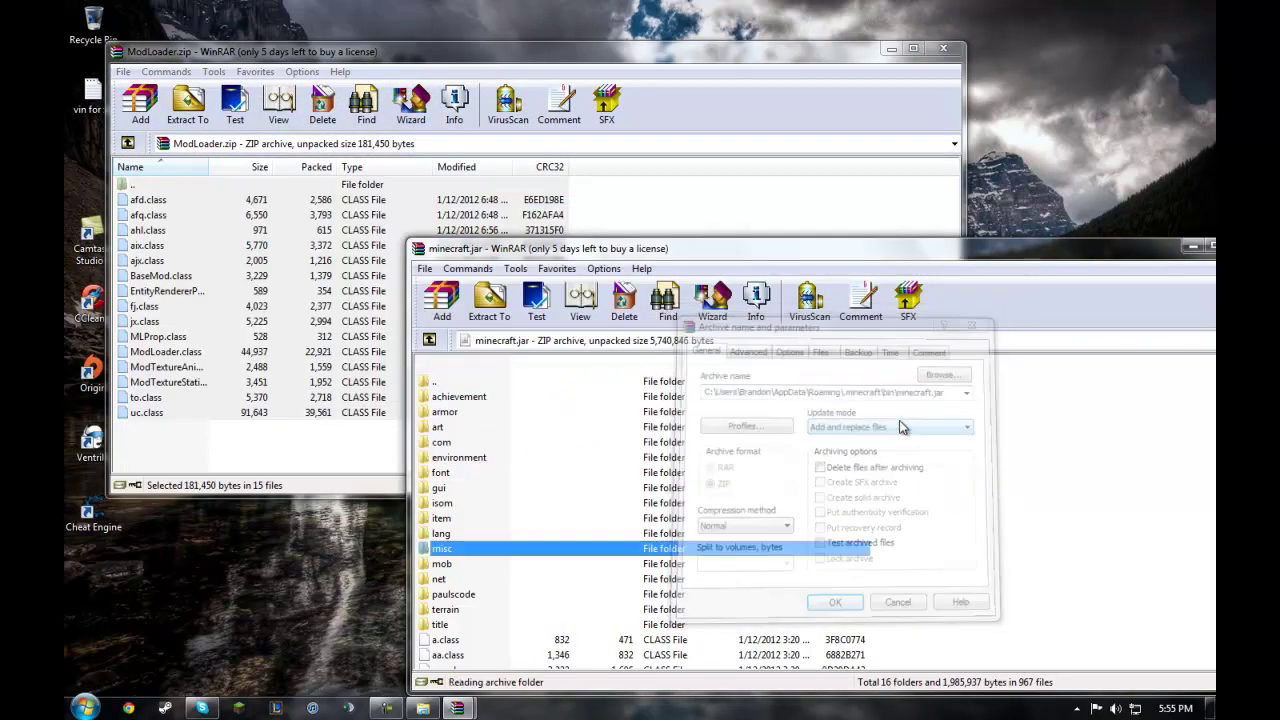
{"action": "left_click", "coordinate": [943, 49]}
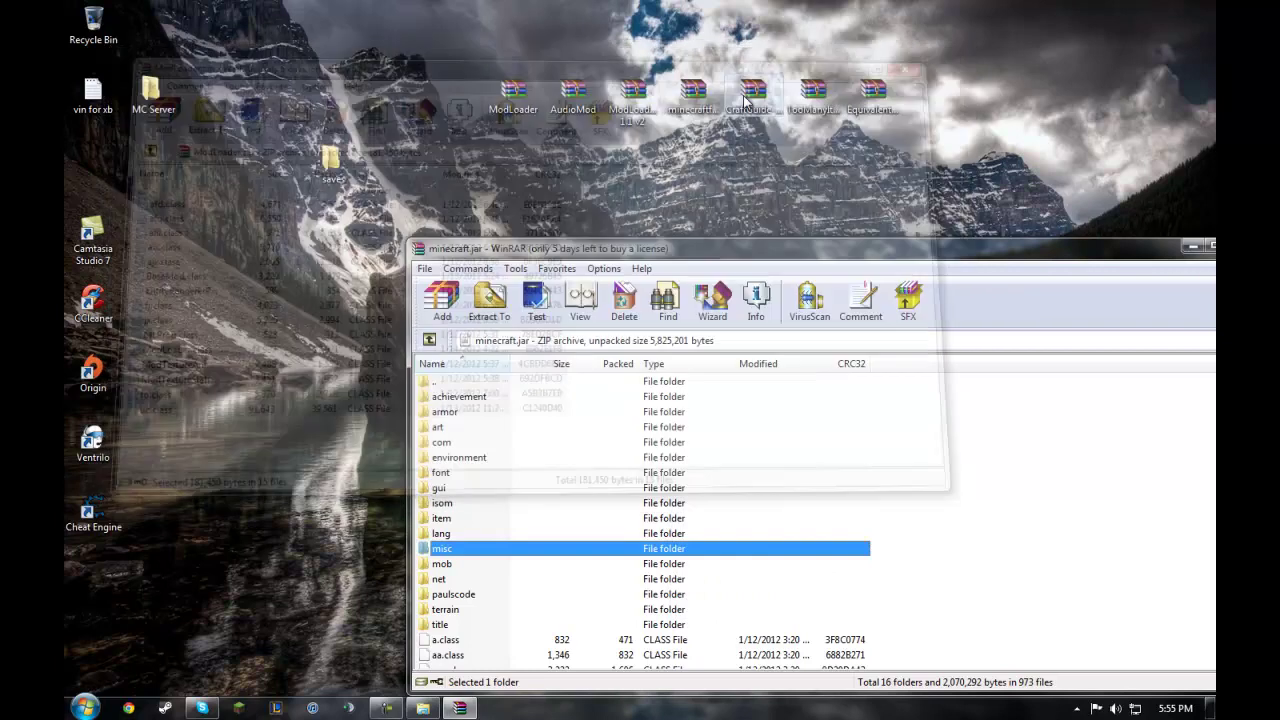
Step: Add the entire contents of AudioMod.zip to minecraft.jar and close the AudioMod archive
{"action": "double_click", "coordinate": [580, 95]}
{"action": "key", "text": "ctrl+a"}
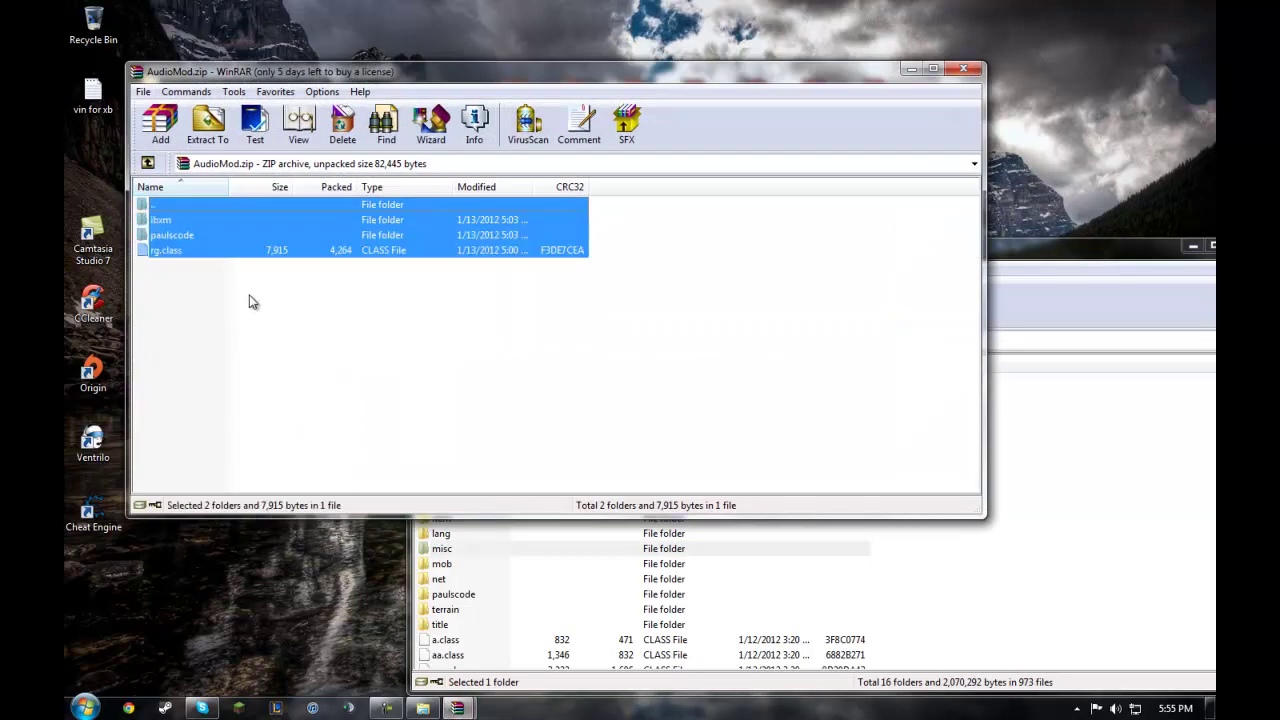
{"action": "left_click_drag", "start_coordinate": [395, 394], "coordinate": [602, 574]}
{"action": "key", "text": "Return"}
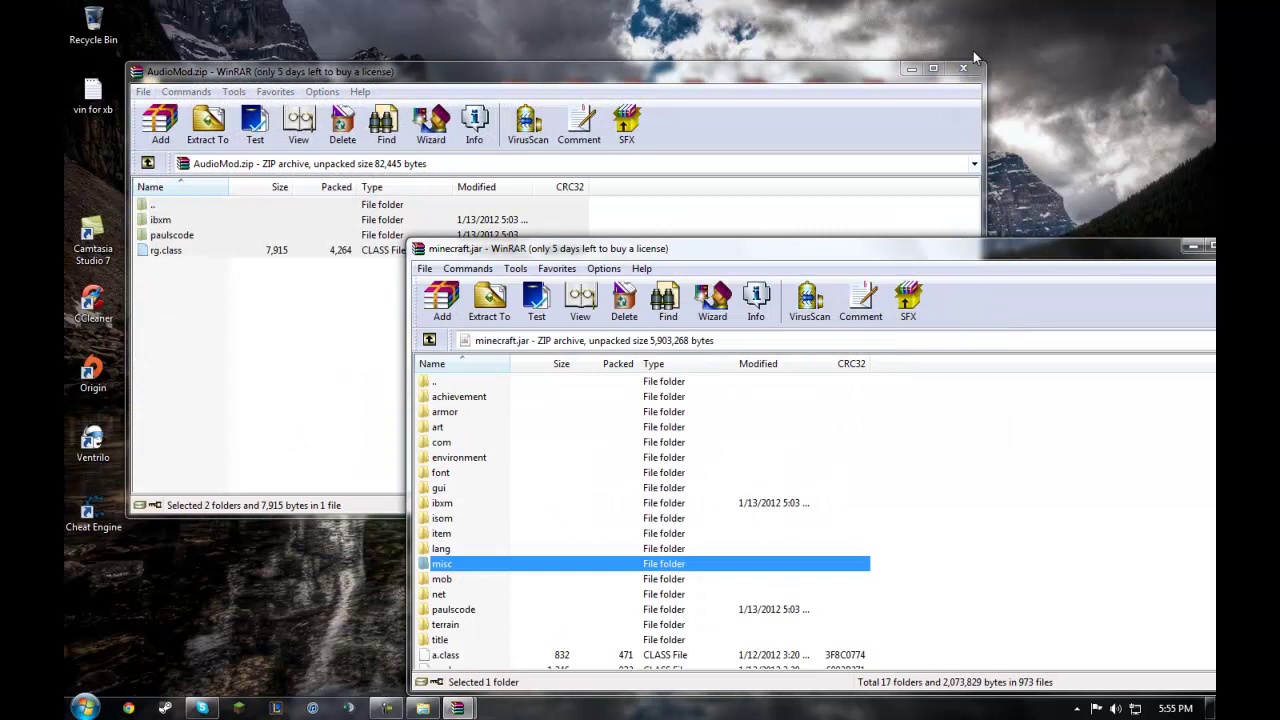
{"action": "left_click", "coordinate": [963, 70]}
Step: Add all files from ModLoaderMp 1.1 v2.zip to minecraft.jar and close the ModLoaderMp archive
{"action": "double_click", "coordinate": [749, 96]}
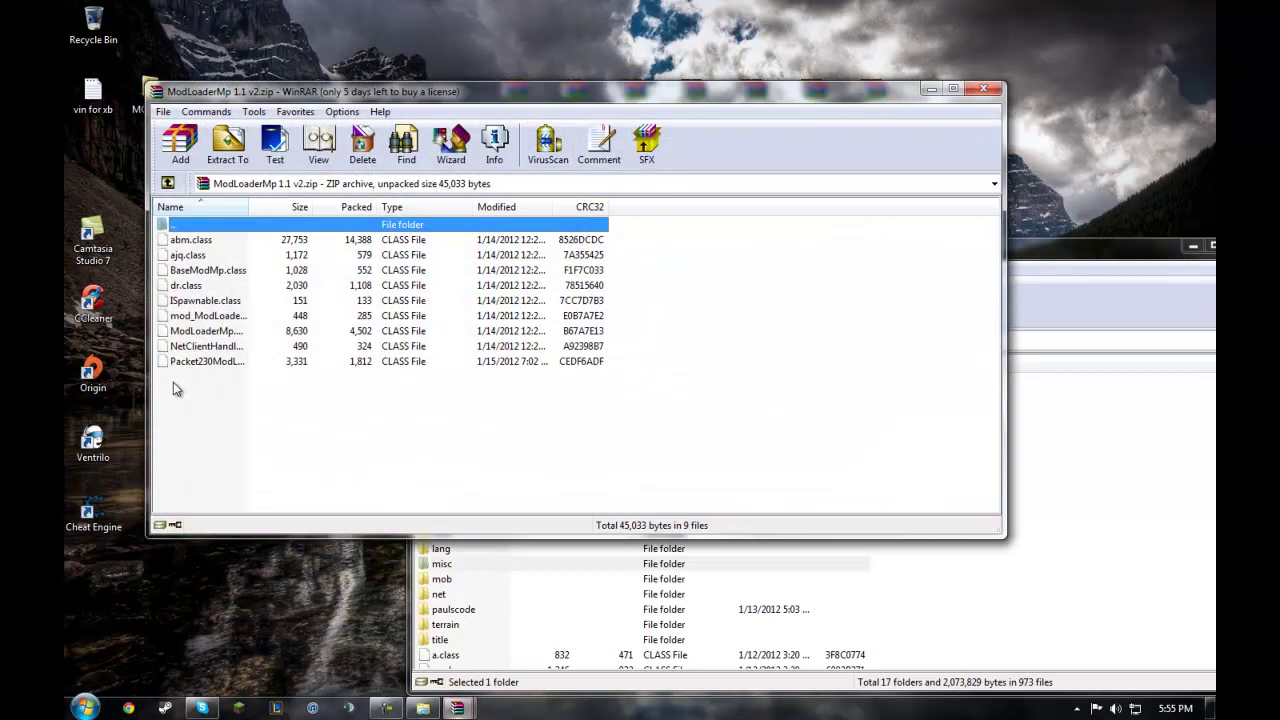
{"action": "key", "text": "ctrl+a"}
{"action": "left_click_drag", "start_coordinate": [234, 340], "coordinate": [550, 565]}
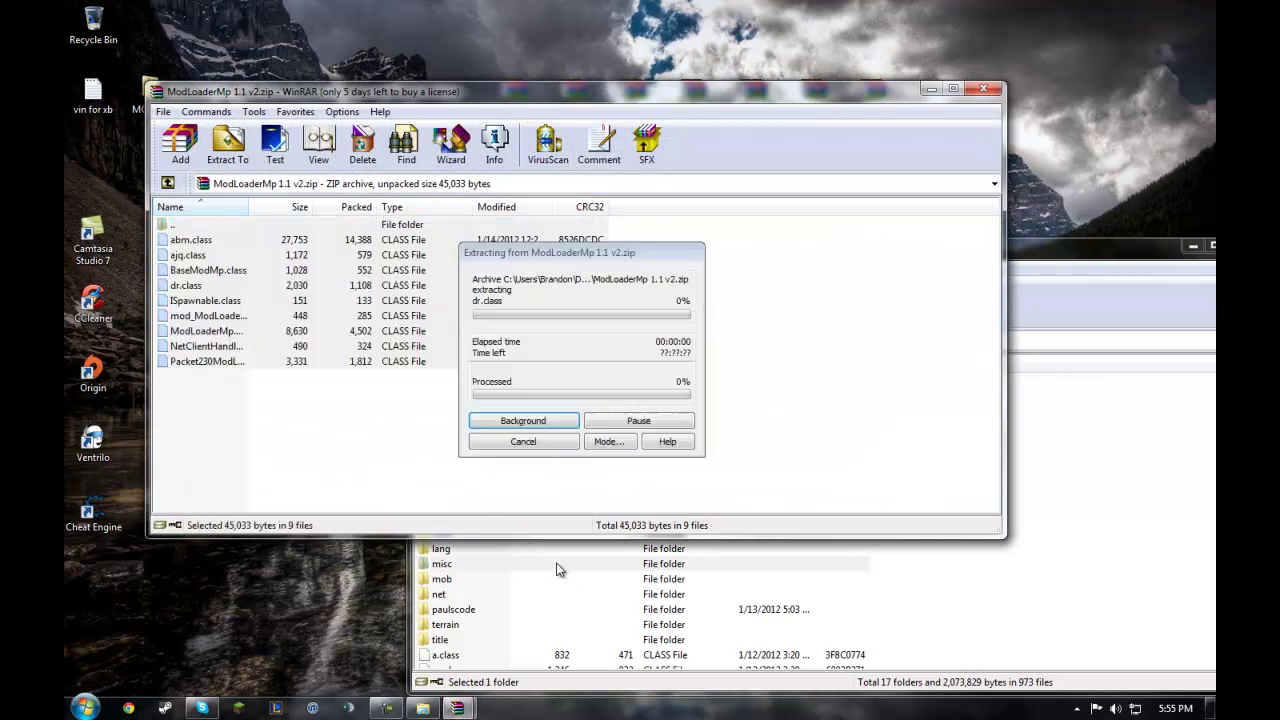
{"action": "key", "text": "Return"}
{"action": "left_click", "coordinate": [983, 88]}
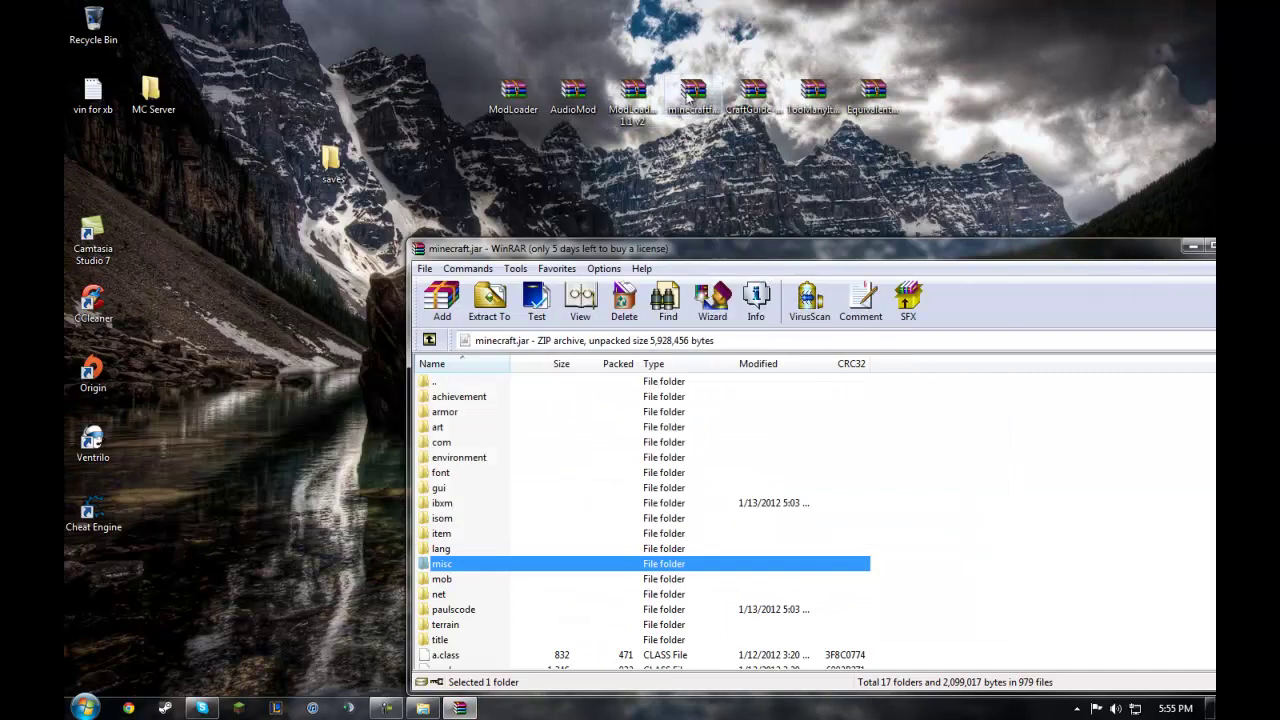
Step: Add the entire contents of minecraftforge-client-1.3.1.zip to minecraft.jar and close the Forge archive
{"action": "double_click", "coordinate": [700, 105]}
{"action": "key", "text": "ctrl+a"}
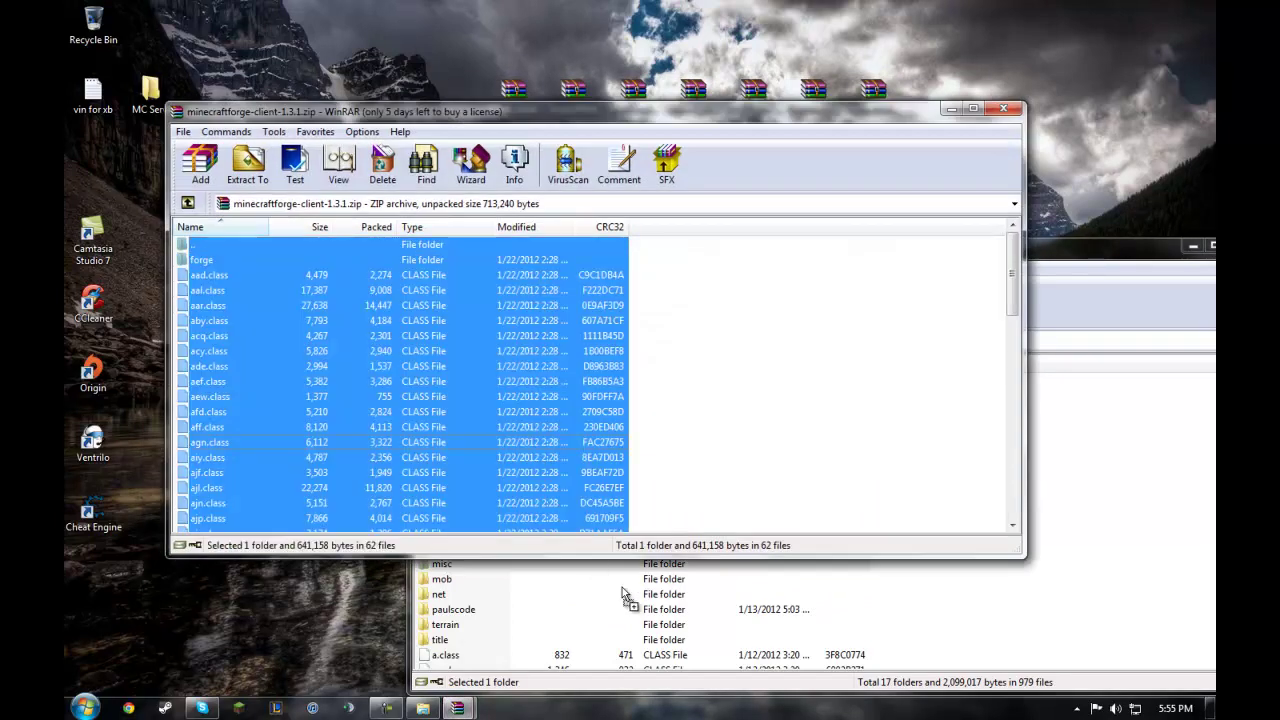
{"action": "left_click_drag", "start_coordinate": [625, 596], "coordinate": [625, 596]}
{"action": "key", "text": "Return"}
{"action": "left_click", "coordinate": [1003, 108]}
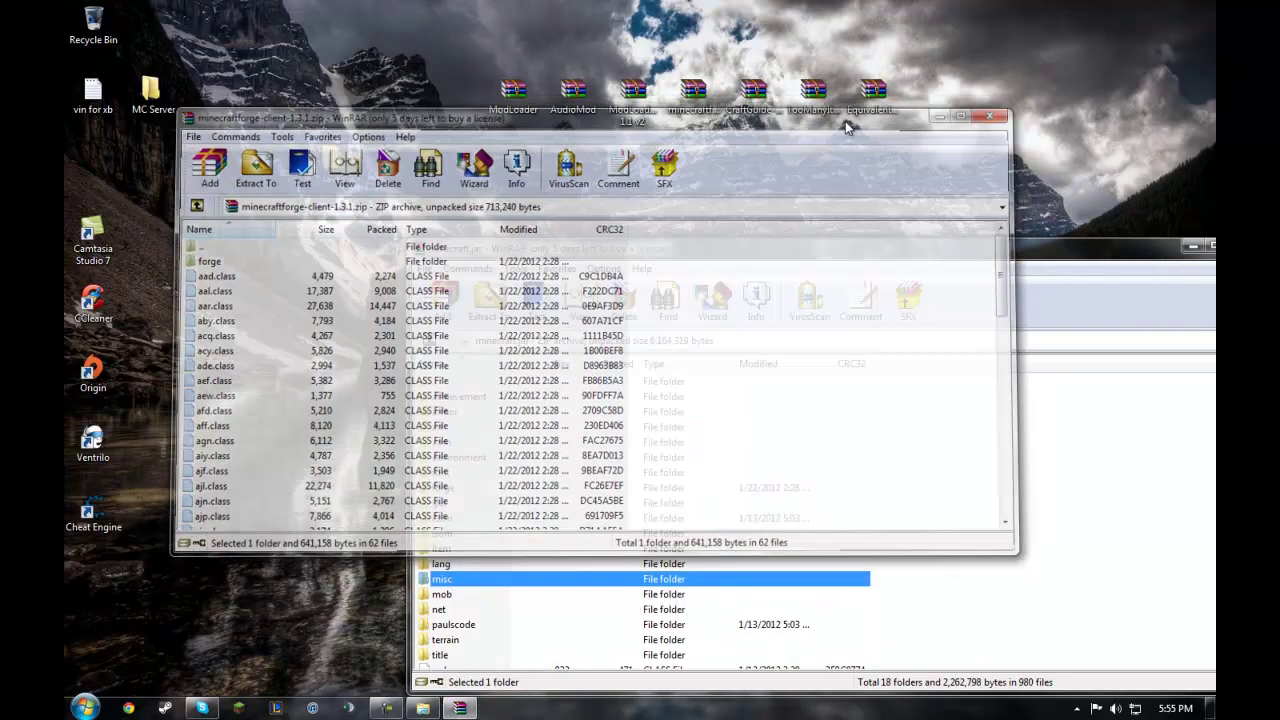
Step: Add all folders and files from CraftGuide-1.4.1.zip to minecraft.jar and close the CraftGuide archive
{"action": "double_click", "coordinate": [753, 95]}
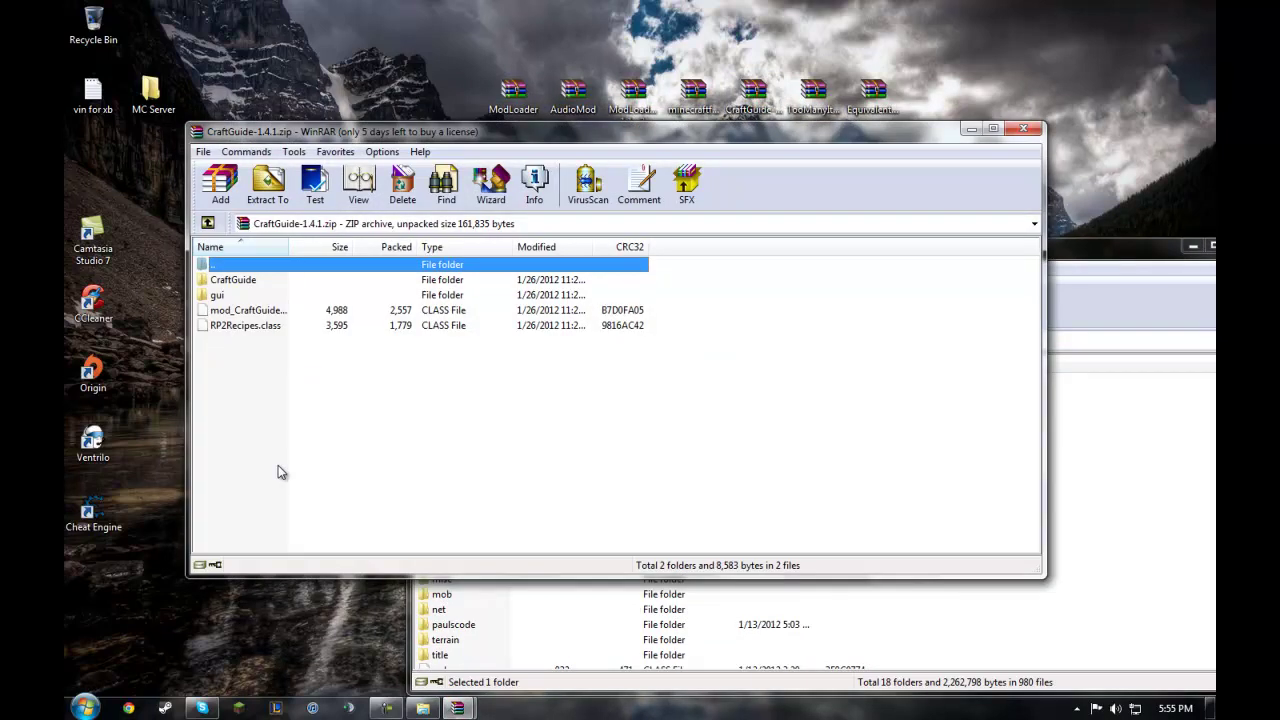
{"action": "key", "text": "ctrl+a"}
{"action": "left_click_drag", "start_coordinate": [309, 276], "coordinate": [560, 518]}
{"action": "left_click_drag", "start_coordinate": [634, 627], "coordinate": [634, 627]}
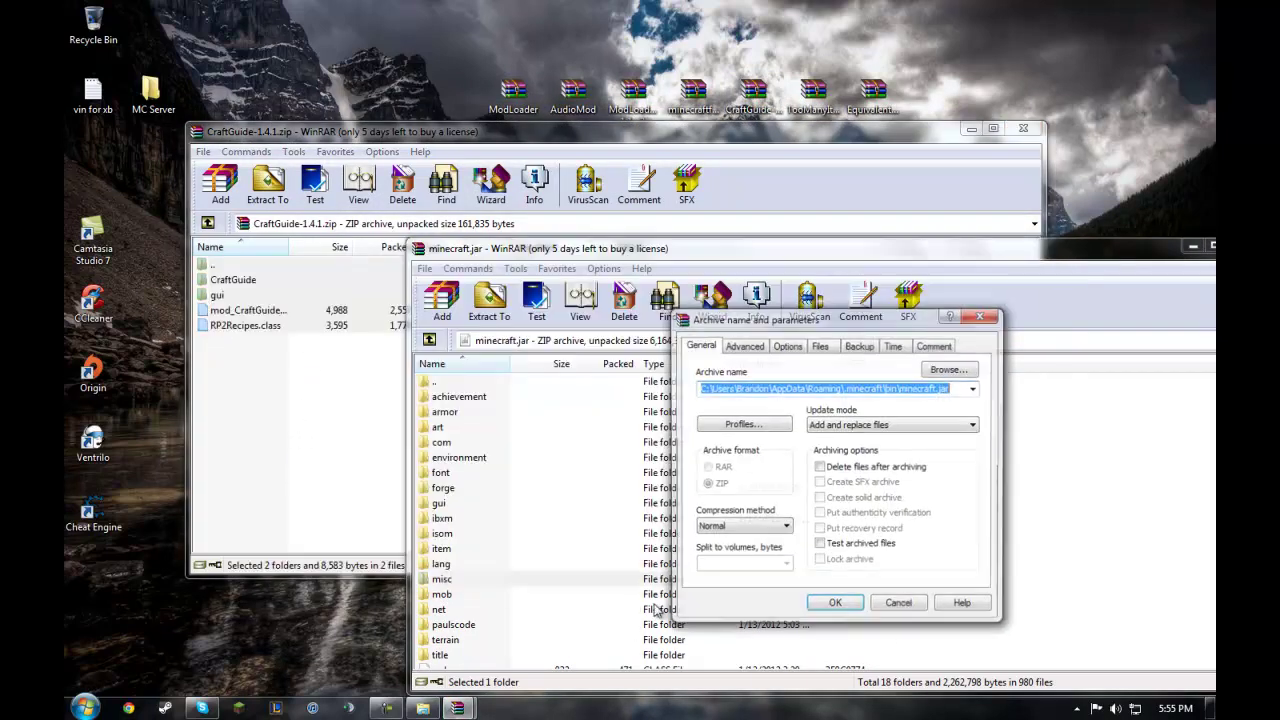
{"action": "key", "text": "Return"}
{"action": "left_click", "coordinate": [1035, 131]}
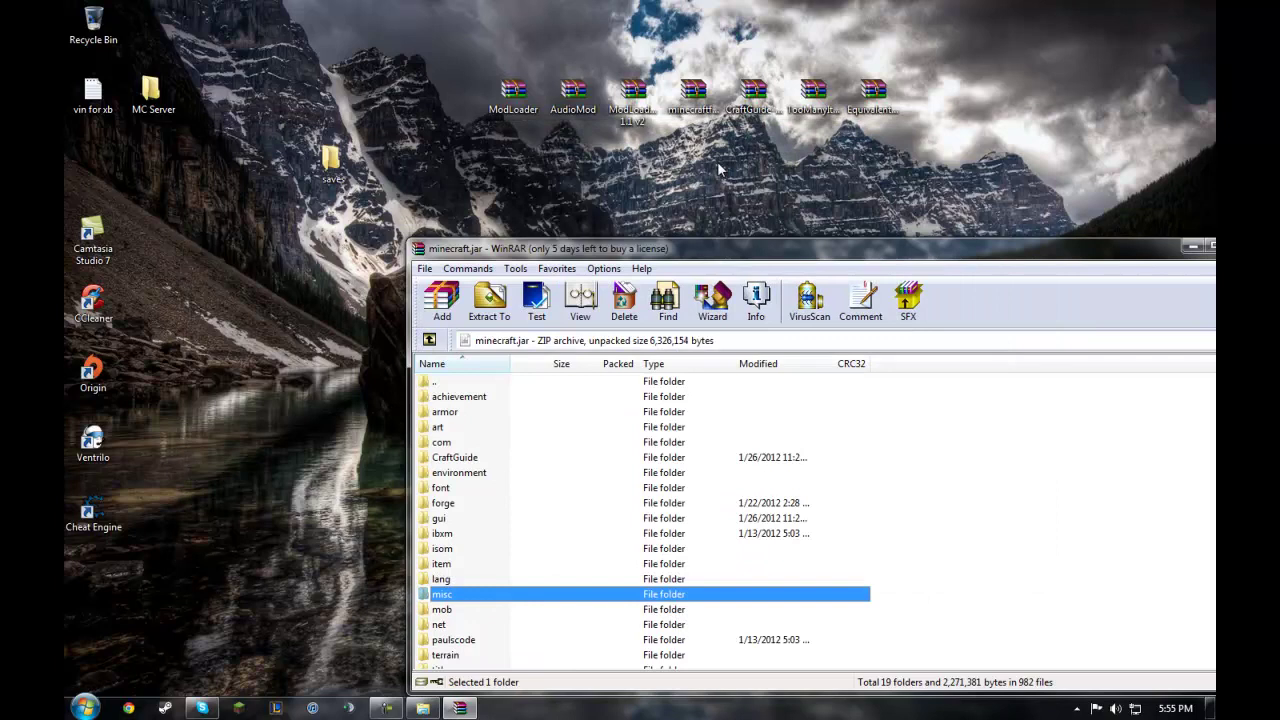
{"action": "left_click_drag", "start_coordinate": [464, 22], "coordinate": [668, 182]}
{"action": "left_click", "coordinate": [682, 134]}
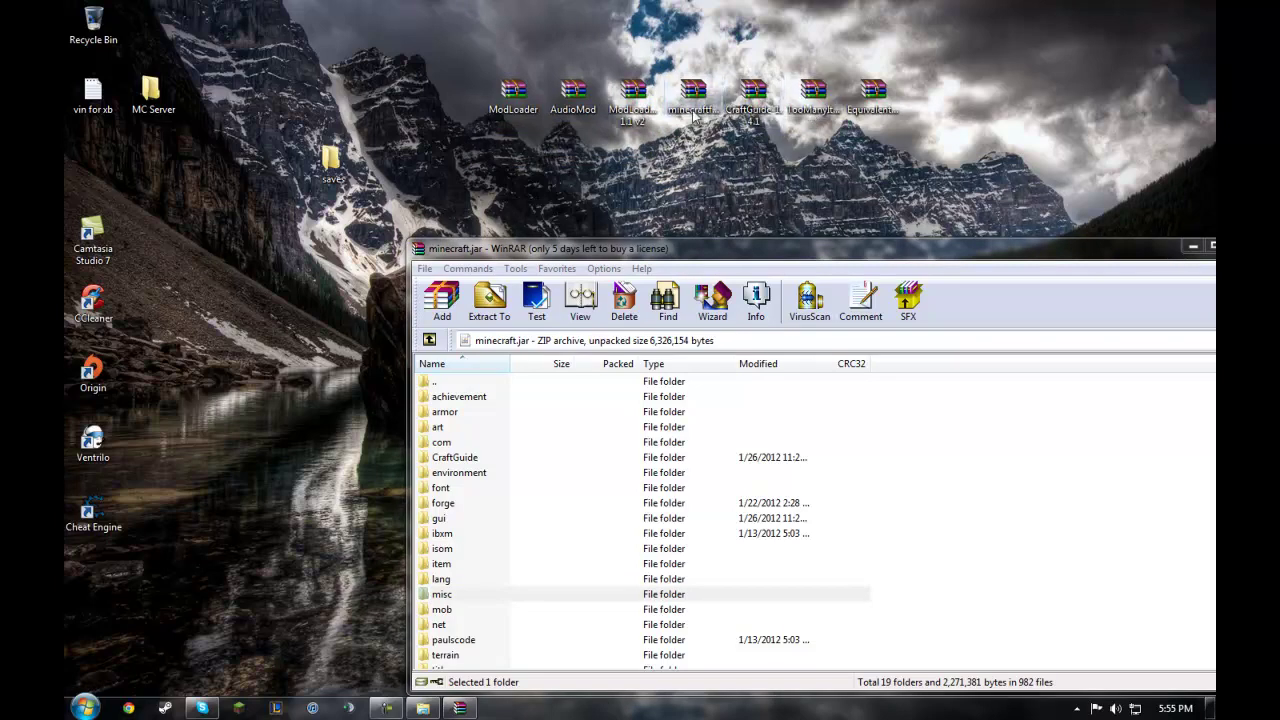
{"action": "double_click", "coordinate": [752, 105]}
{"action": "key", "text": "ctrl+a"}
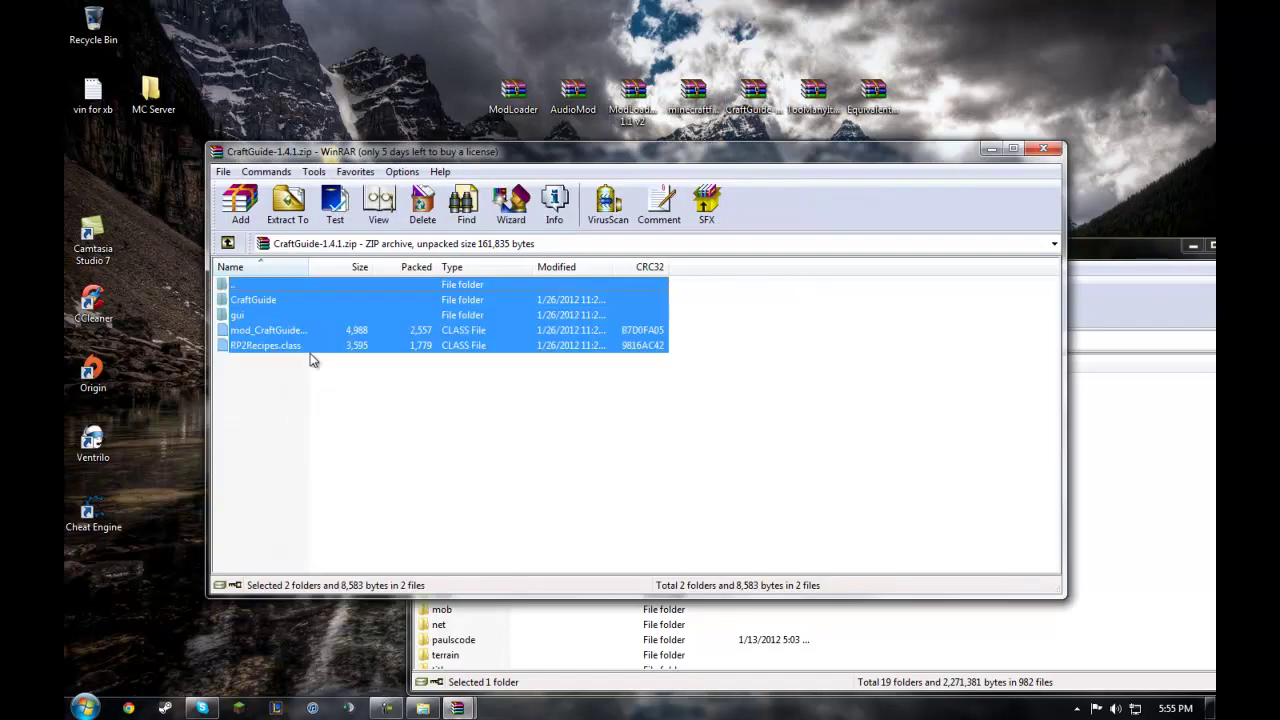
{"action": "left_click_drag", "start_coordinate": [510, 511], "coordinate": [608, 643]}
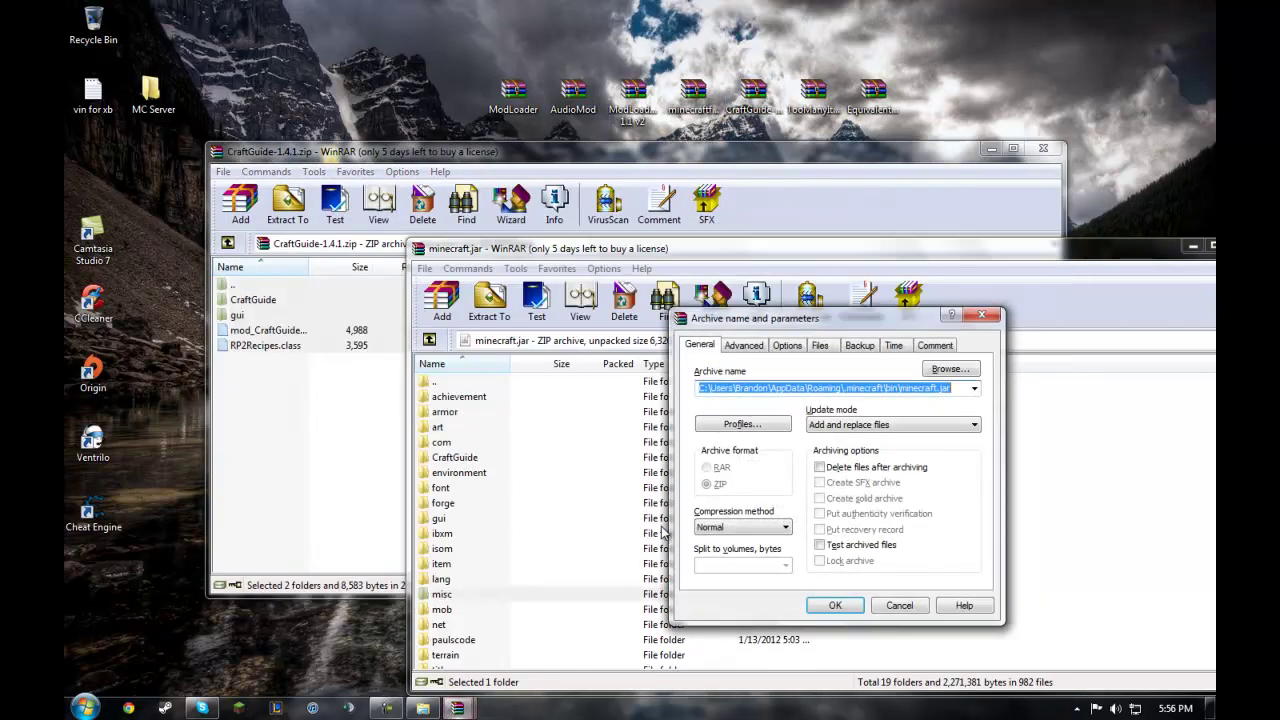
{"action": "left_click", "coordinate": [1043, 148]}
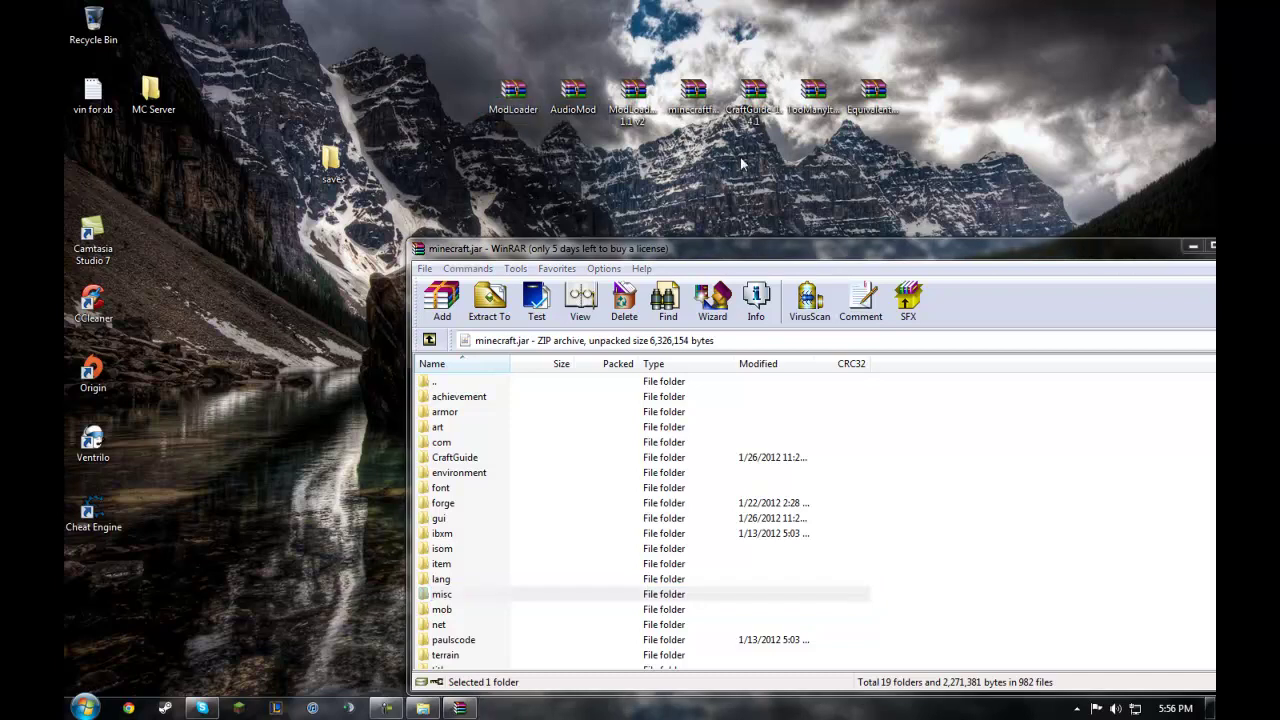
Step: Add all files from TooManyItems2012_01_12.zip to minecraft.jar and close both archives
{"action": "double_click", "coordinate": [813, 95]}
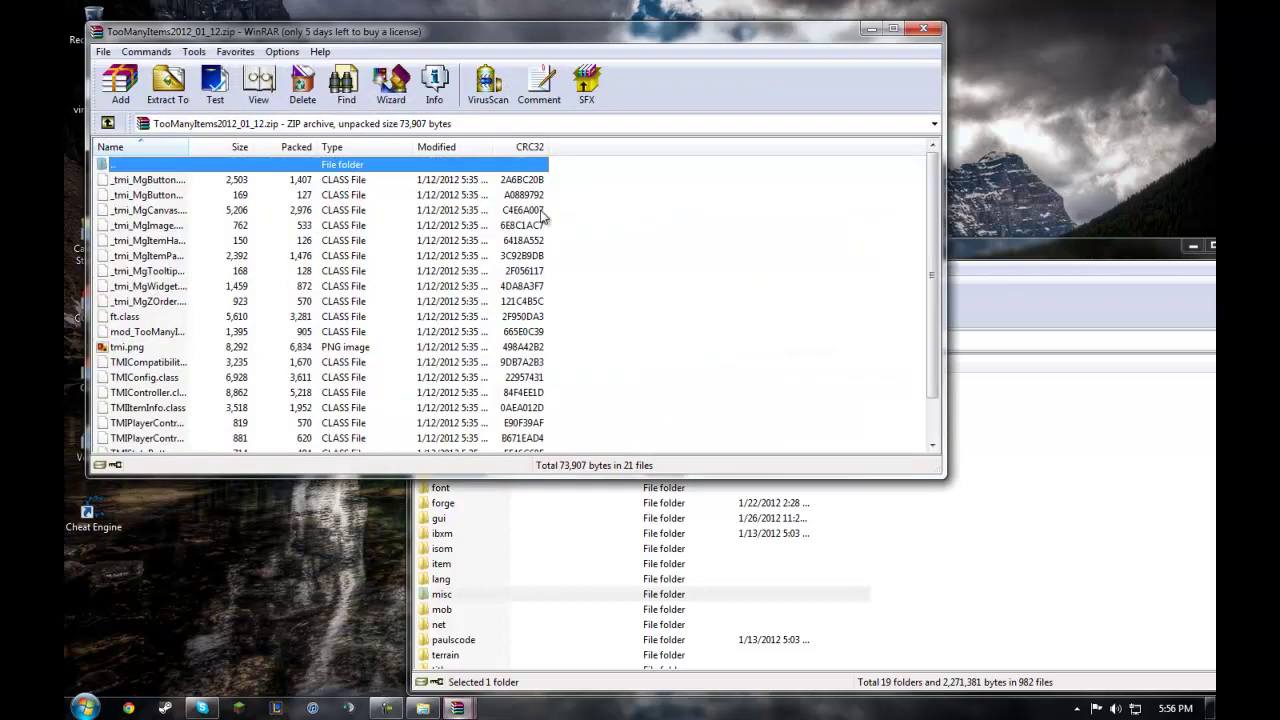
{"action": "key", "text": "ctrl+a"}
{"action": "left_click_drag", "start_coordinate": [380, 242], "coordinate": [600, 568]}
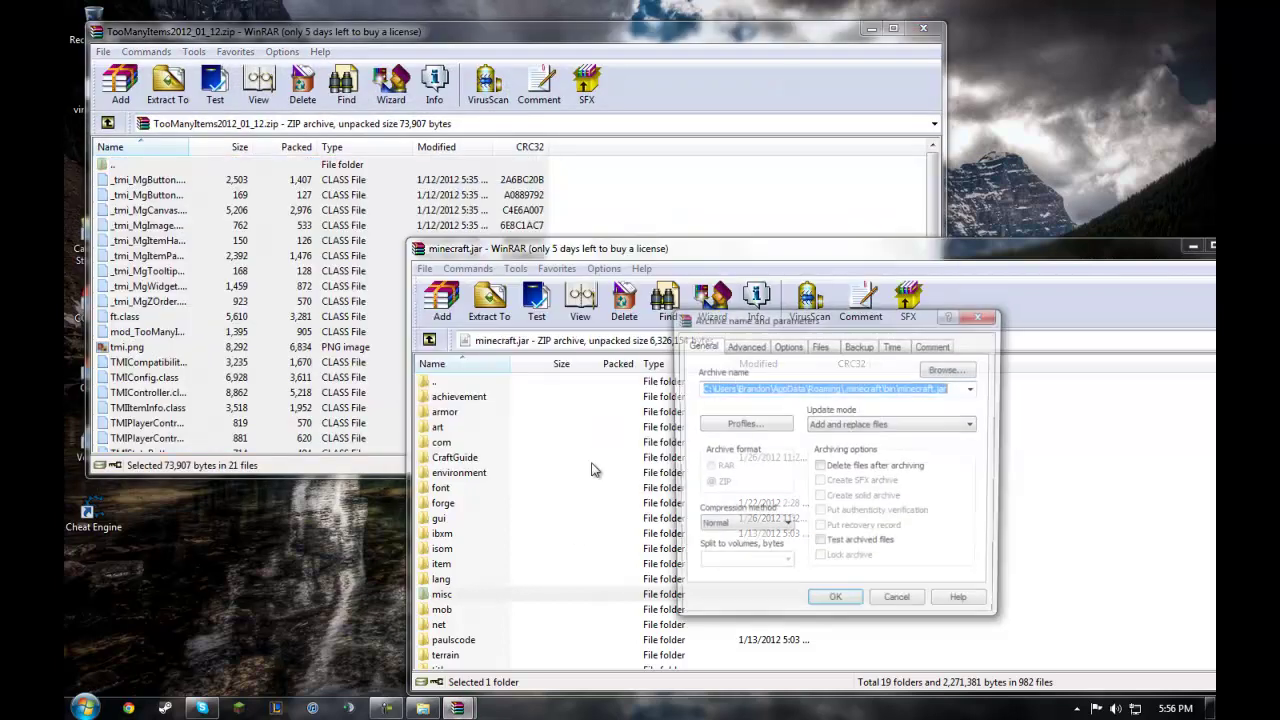
{"action": "key", "text": "Return"}
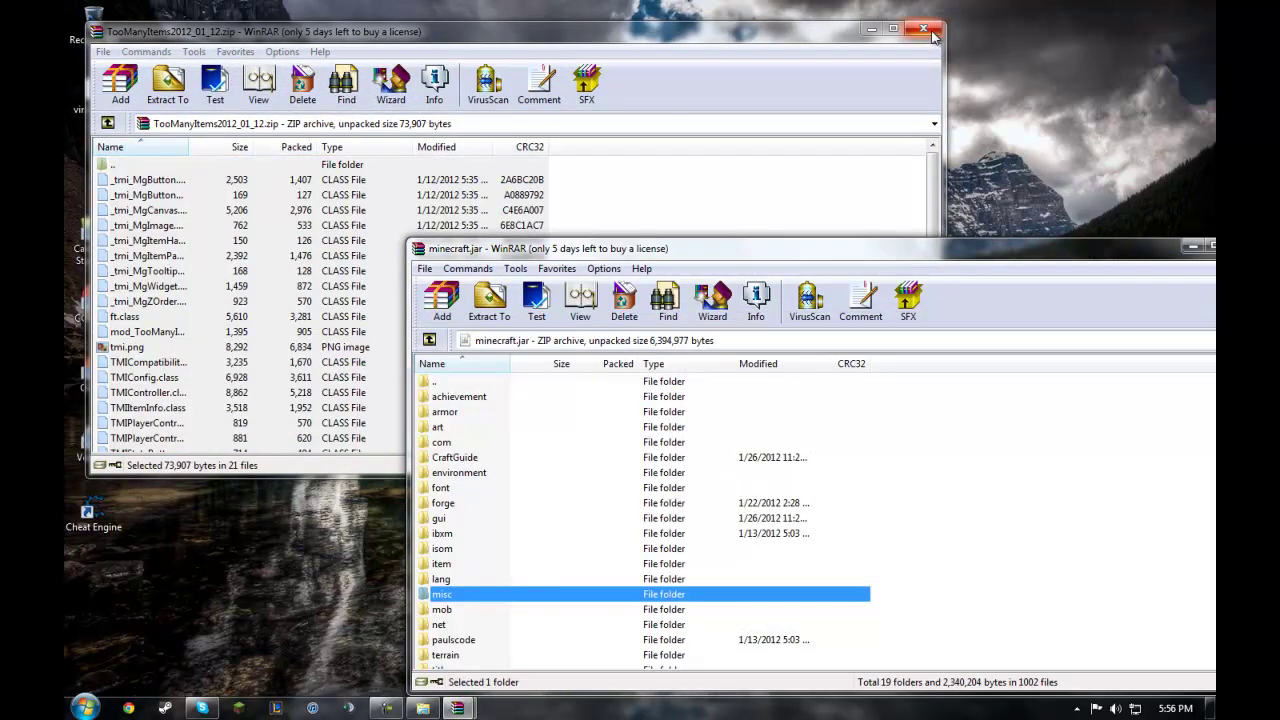
{"action": "left_click", "coordinate": [923, 30]}
{"action": "left_click_drag", "start_coordinate": [907, 268], "coordinate": [657, 262]}
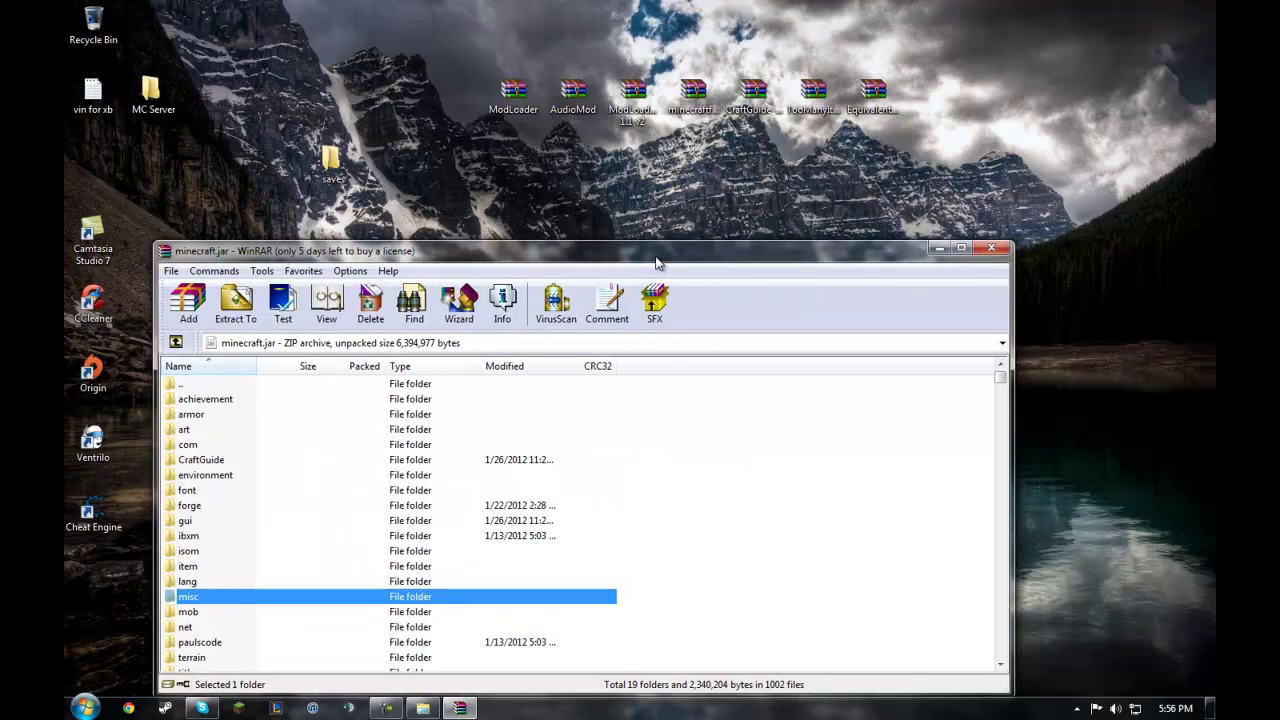
{"action": "left_click", "coordinate": [990, 250]}
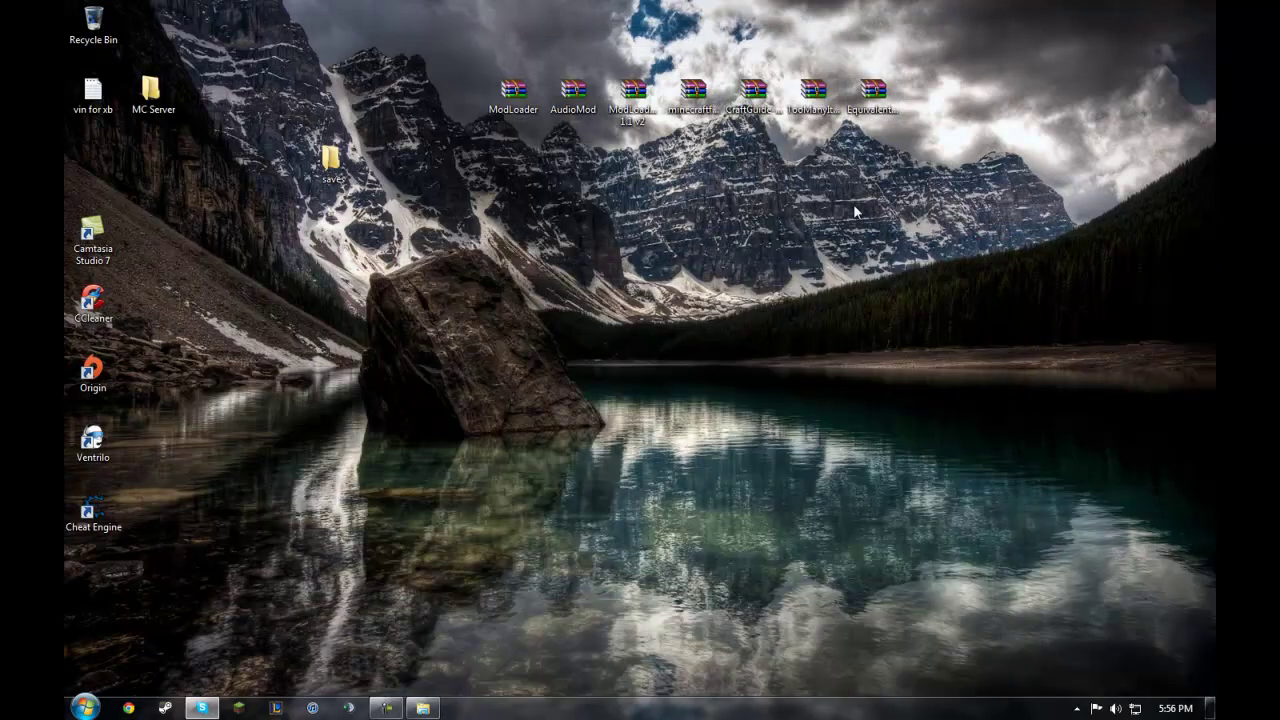
Step: Open EquivalentExchangeV6.08.zip from the desktop and bring up the .minecraft folder in Windows Explorer
{"action": "double_click", "coordinate": [880, 105]}
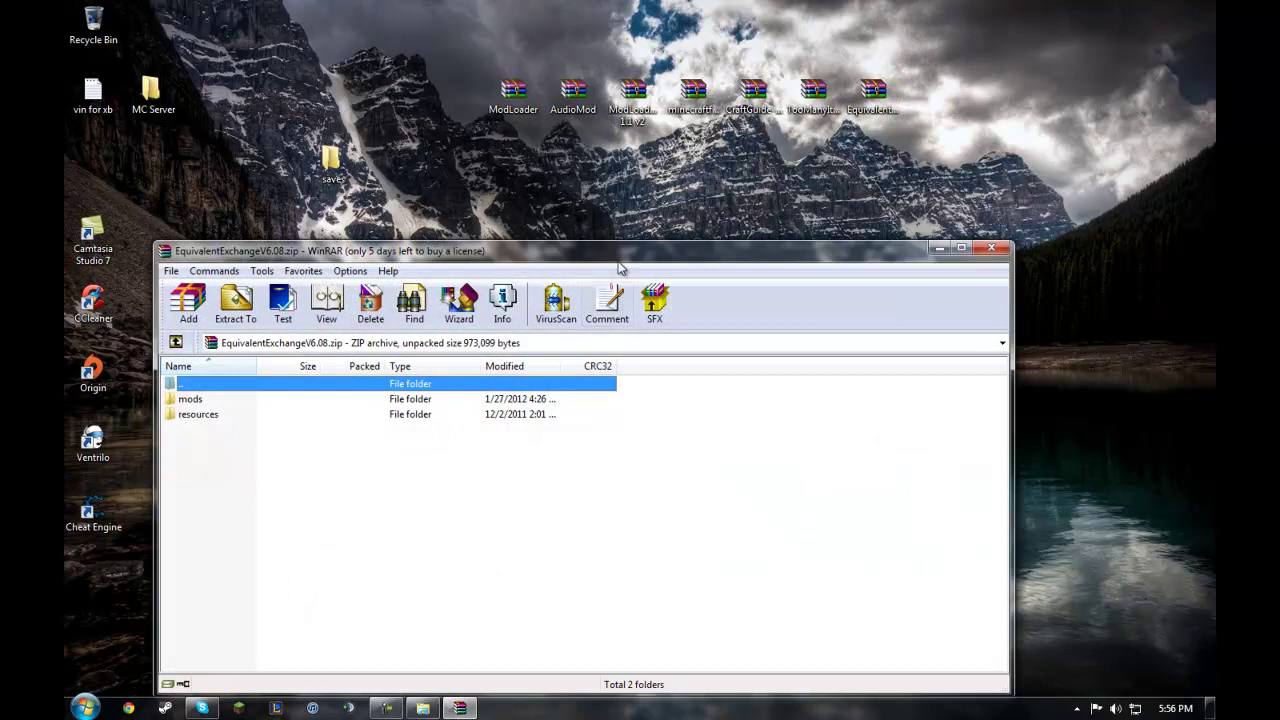
{"action": "left_click_drag", "start_coordinate": [620, 271], "coordinate": [738, 175]}
{"action": "left_click", "coordinate": [424, 709]}
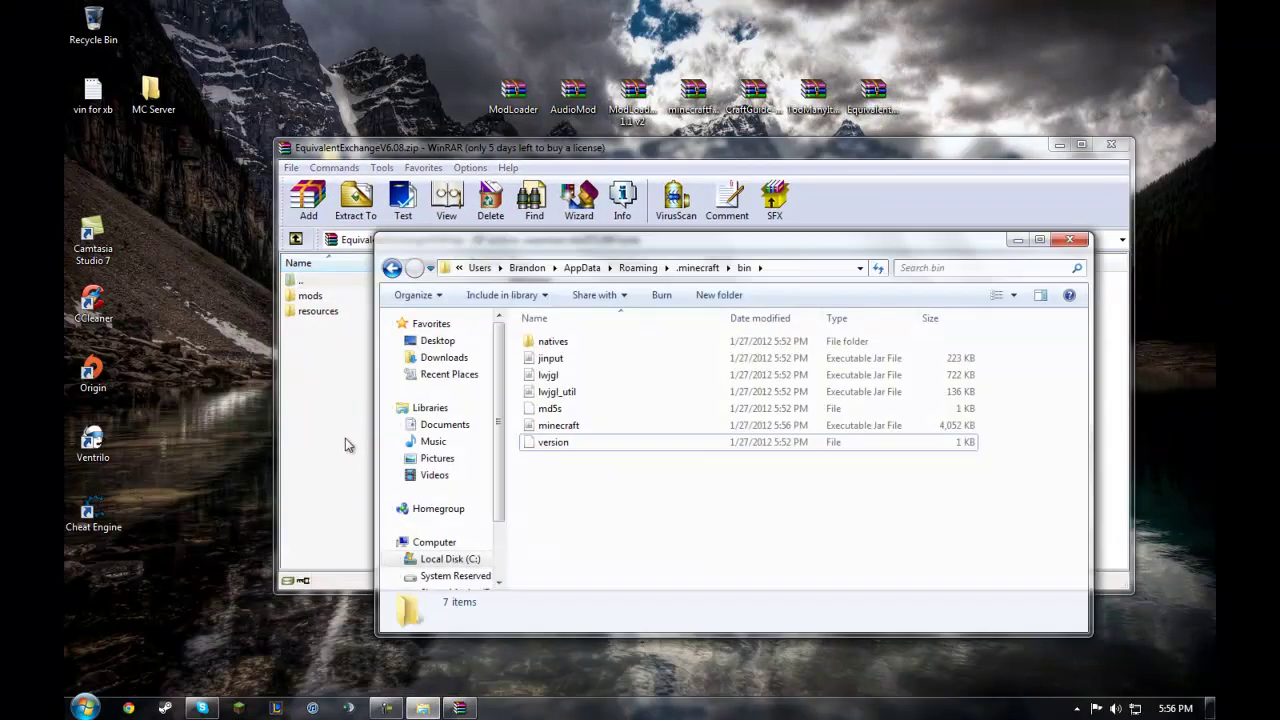
{"action": "left_click", "coordinate": [391, 269]}
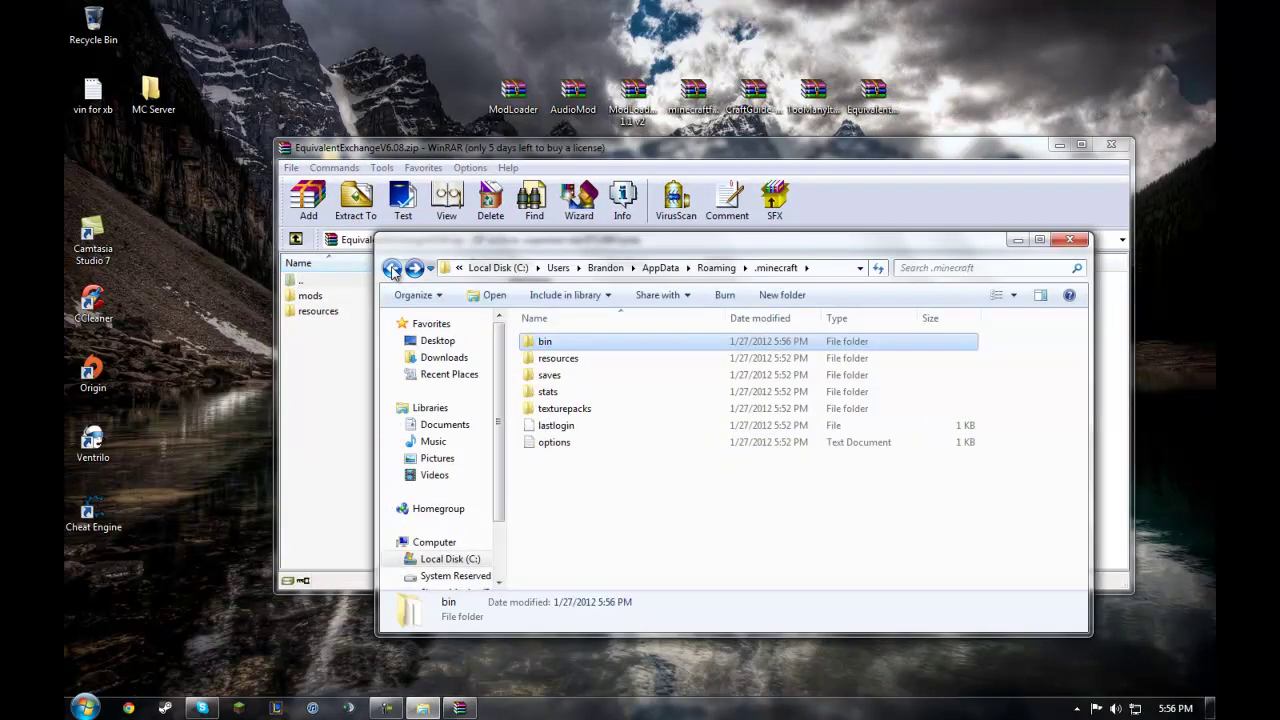
{"action": "left_click", "coordinate": [391, 269]}
{"action": "left_click", "coordinate": [414, 269]}
{"action": "key", "text": "super"}
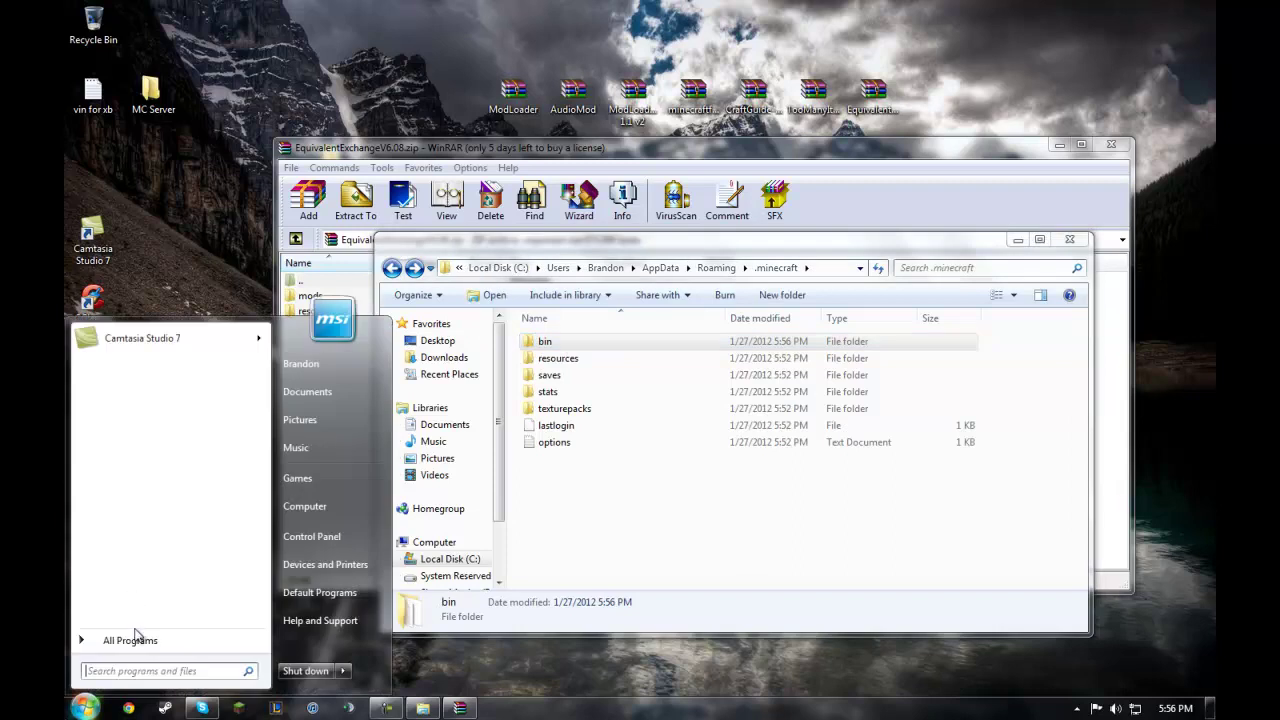
{"action": "left_click", "coordinate": [674, 506]}
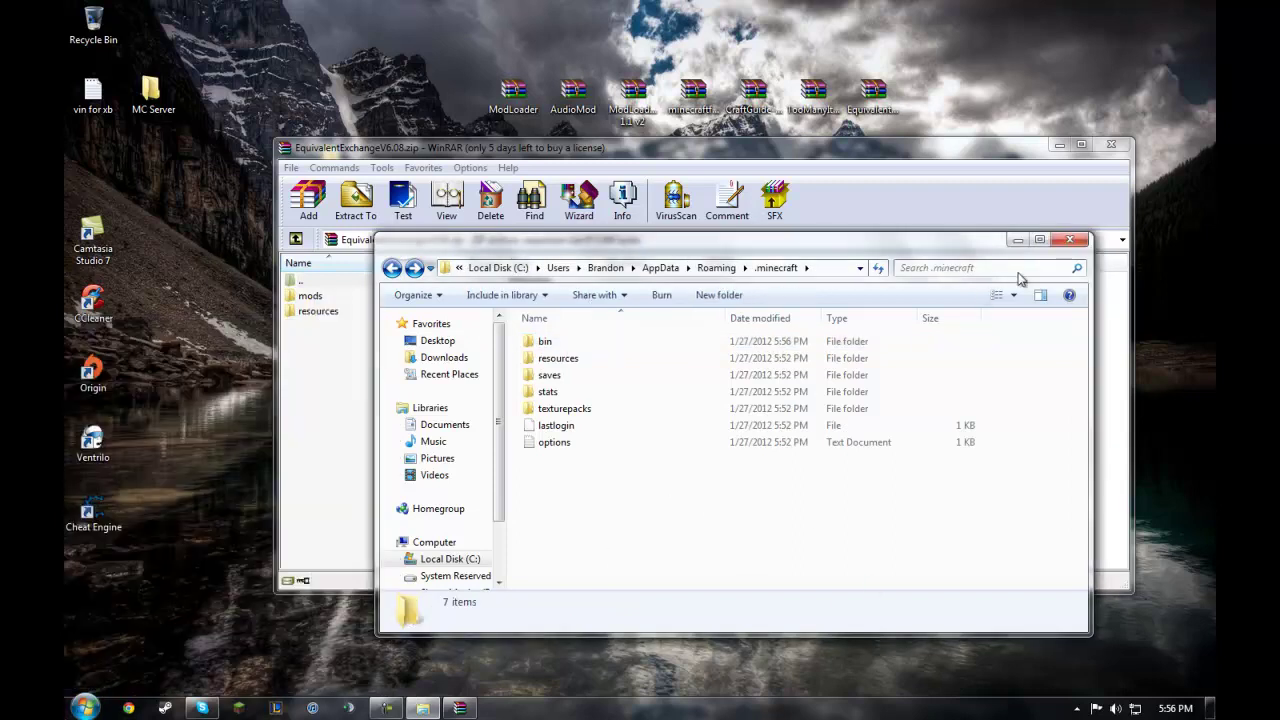
Step: Maximize the .minecraft folder window and create a new folder named mods in it
{"action": "left_click", "coordinate": [1040, 241]}
{"action": "right_click", "coordinate": [381, 320]}
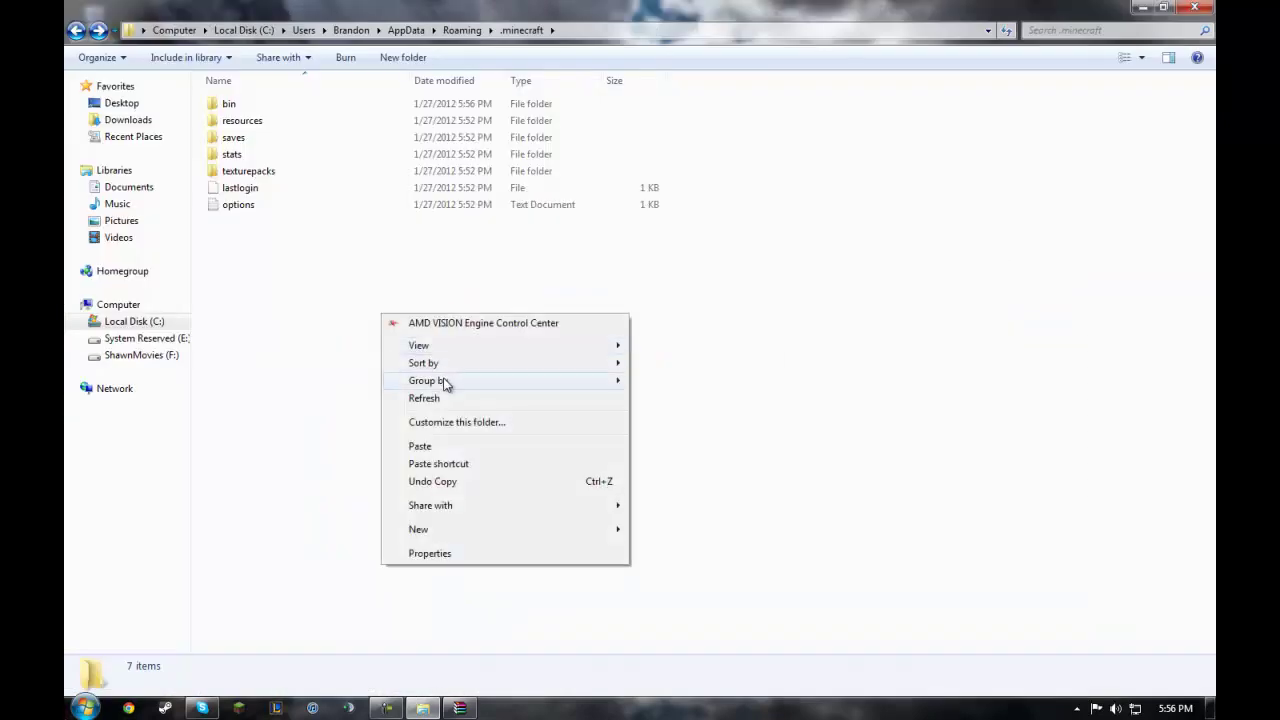
{"action": "mouse_move", "coordinate": [470, 533]}
{"action": "left_click", "coordinate": [687, 533]}
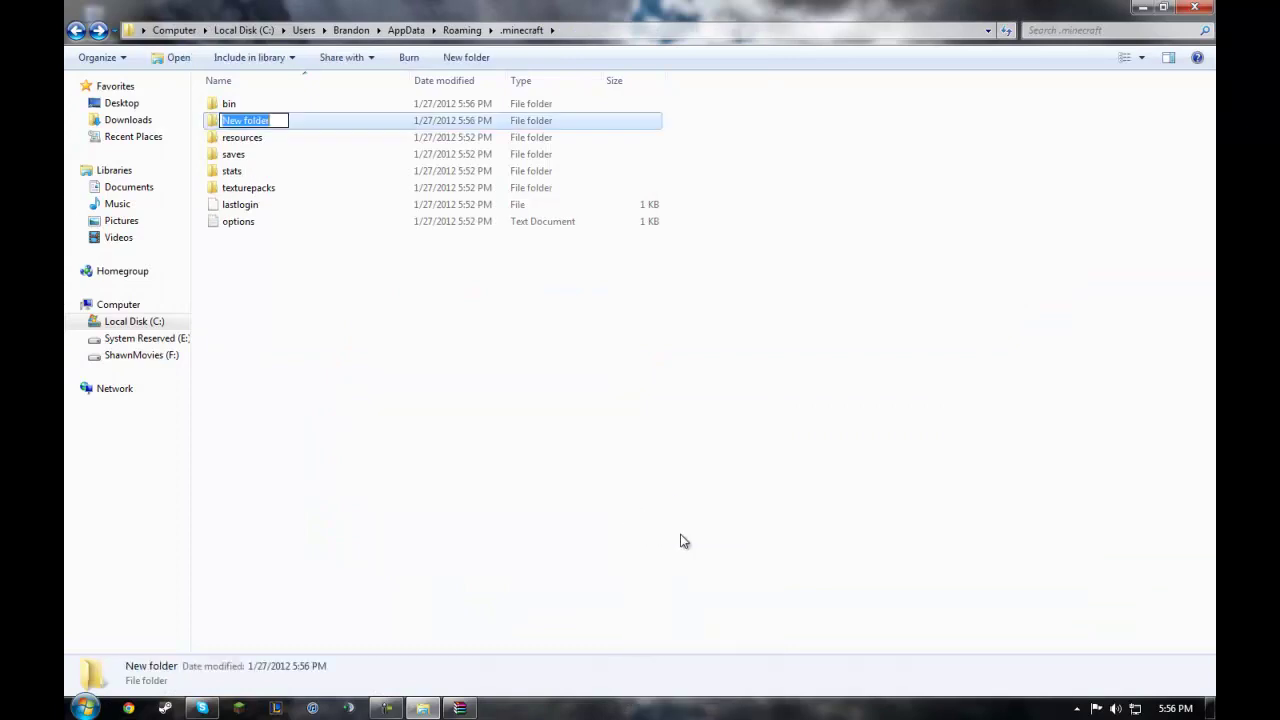
{"action": "key", "text": "Return"}
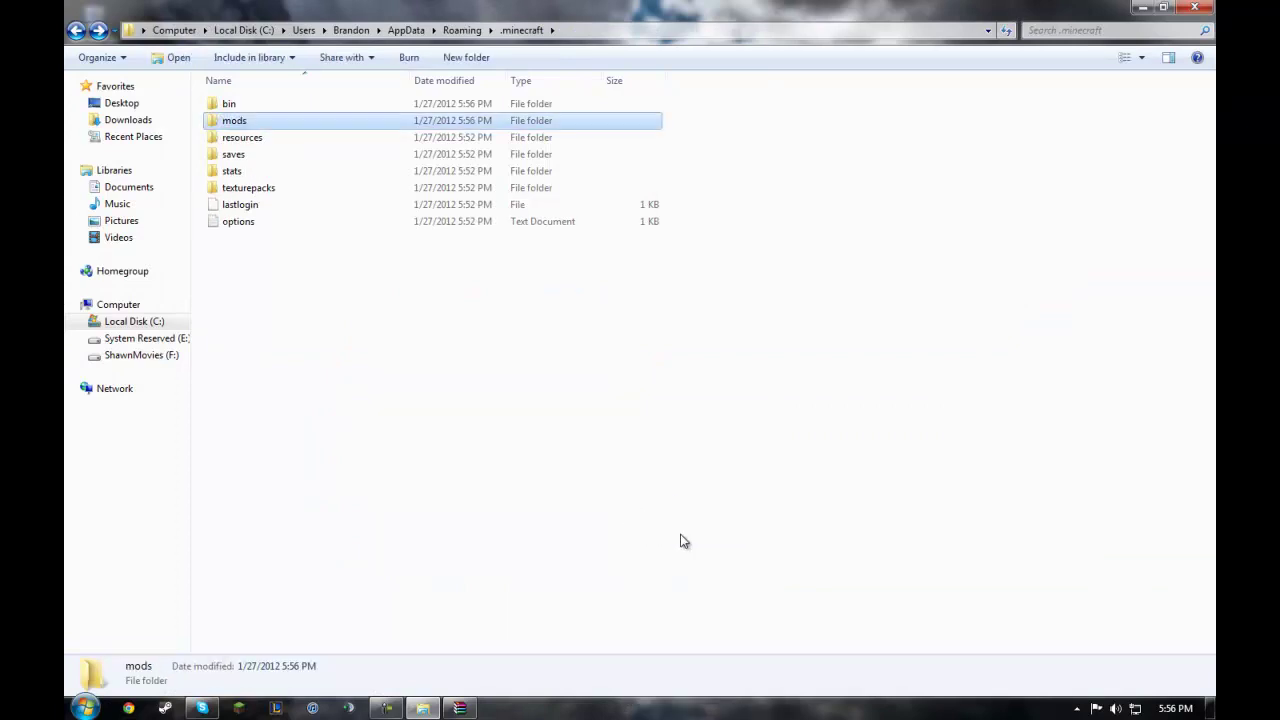
{"action": "left_click", "coordinate": [683, 541]}
Step: Copy the mods and resources folders from EquivalentExchangeV6.08.zip into .minecraft, merging them with the existing folders
{"action": "left_click", "coordinate": [459, 708]}
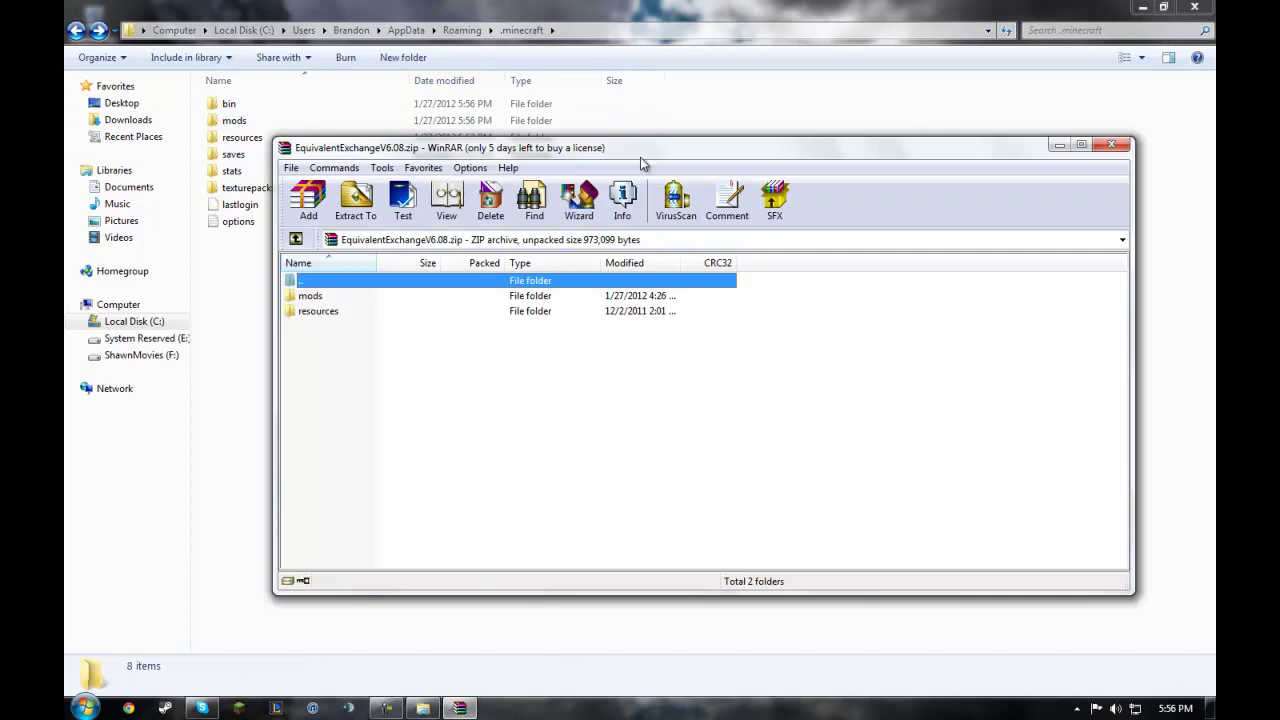
{"action": "left_click_drag", "start_coordinate": [641, 158], "coordinate": [838, 121]}
{"action": "left_click", "coordinate": [640, 410]}
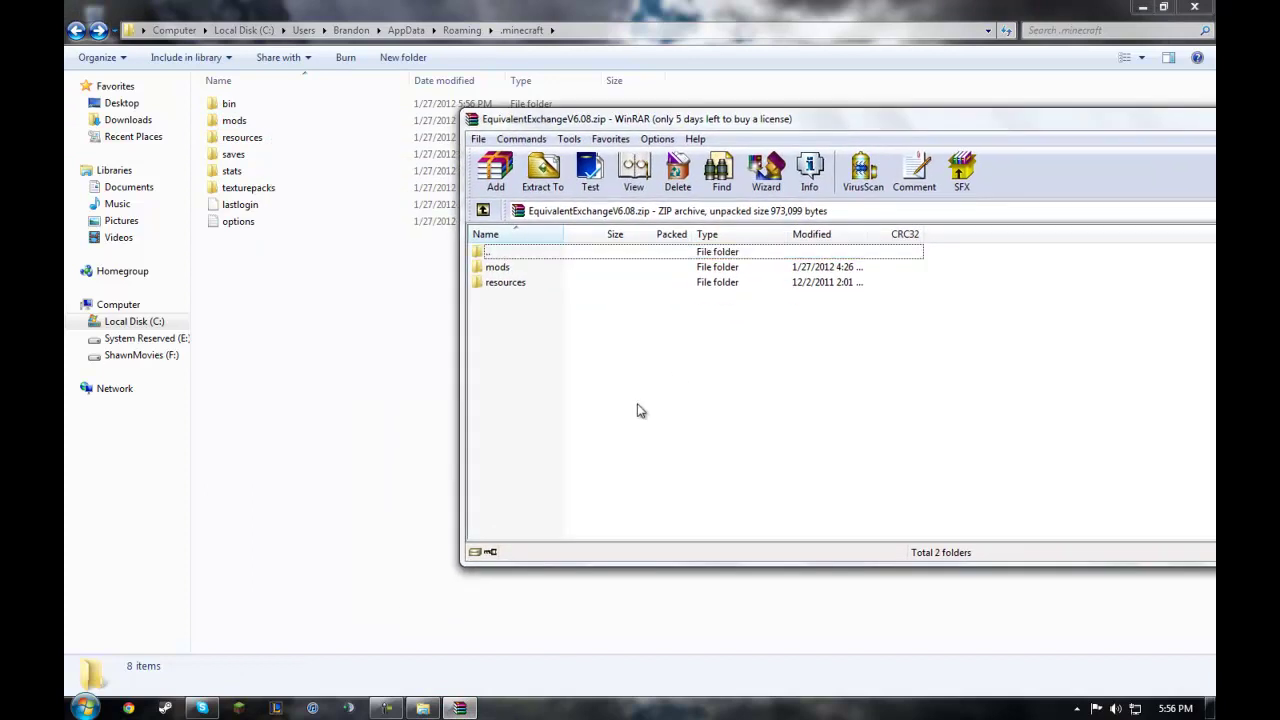
{"action": "key", "text": "ctrl+a"}
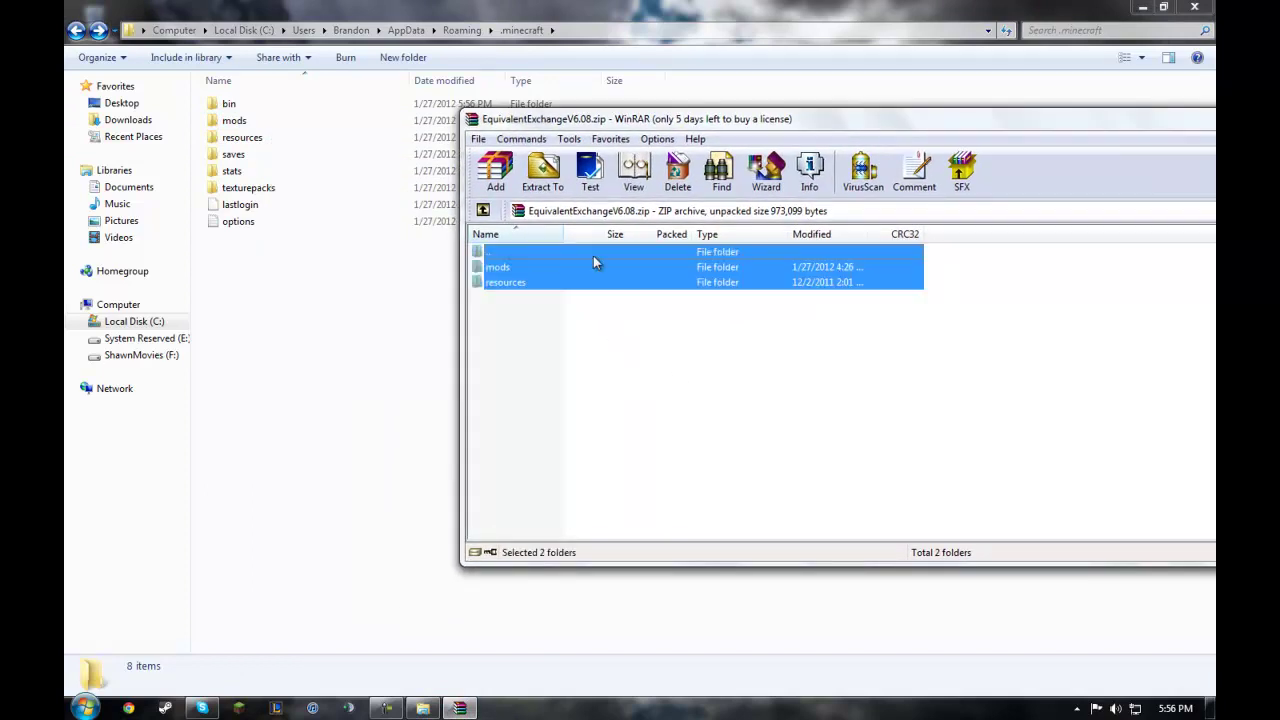
{"action": "left_click_drag", "start_coordinate": [349, 326], "coordinate": [338, 326]}
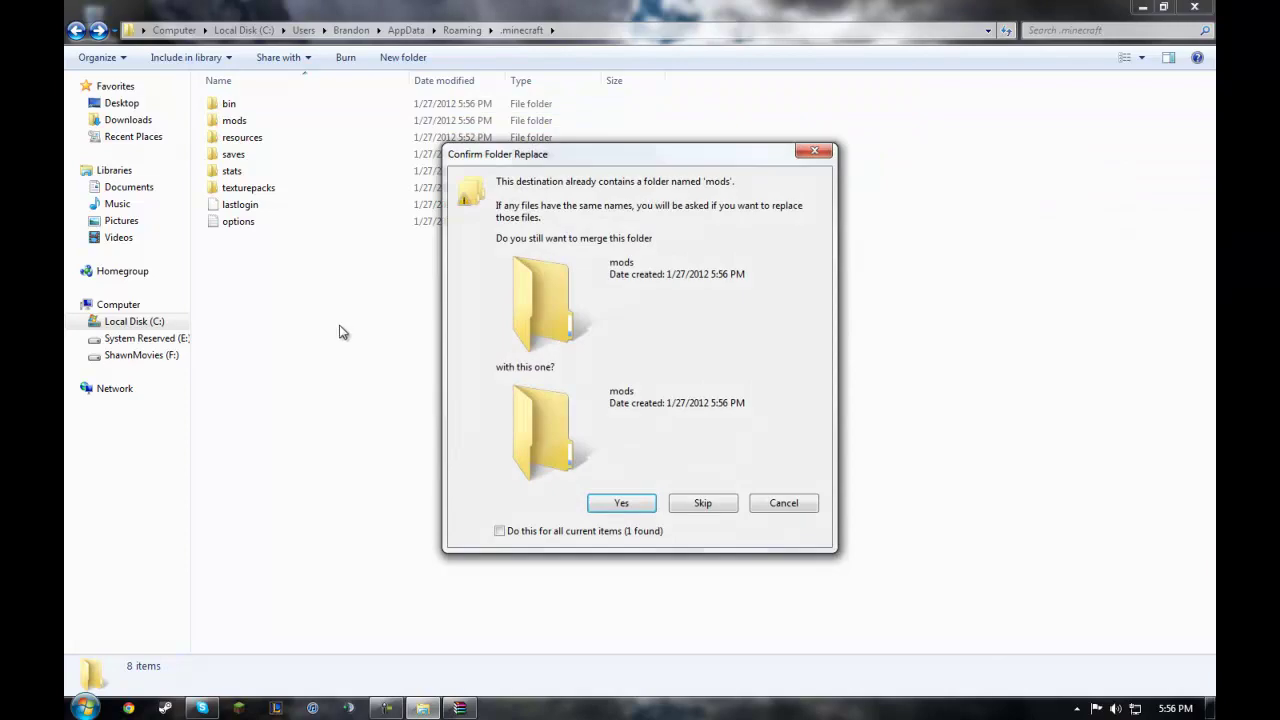
{"action": "left_click", "coordinate": [634, 508]}
{"action": "left_click", "coordinate": [634, 504]}
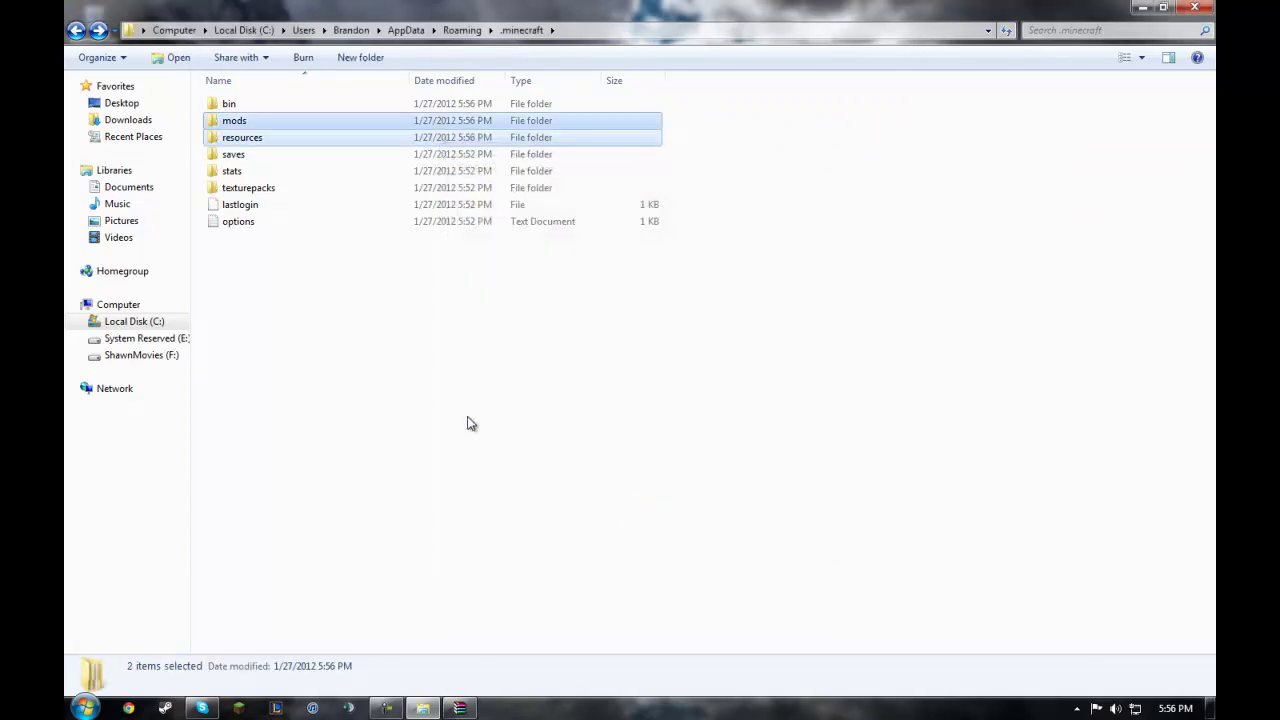
Step: Check the contents of the mods folder and close both the folder window and the EquivalentExchange archive
{"action": "double_click", "coordinate": [313, 121]}
{"action": "left_click", "coordinate": [1197, 8]}
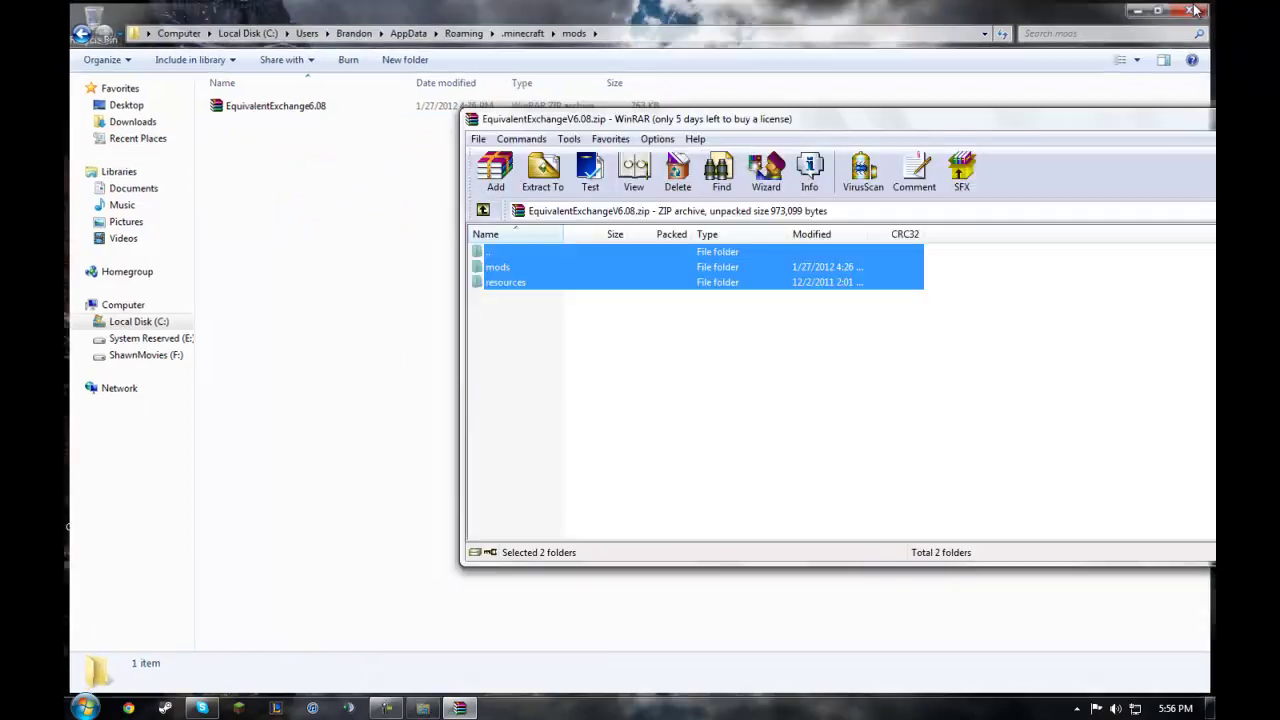
{"action": "left_click_drag", "start_coordinate": [970, 123], "coordinate": [920, 150]}
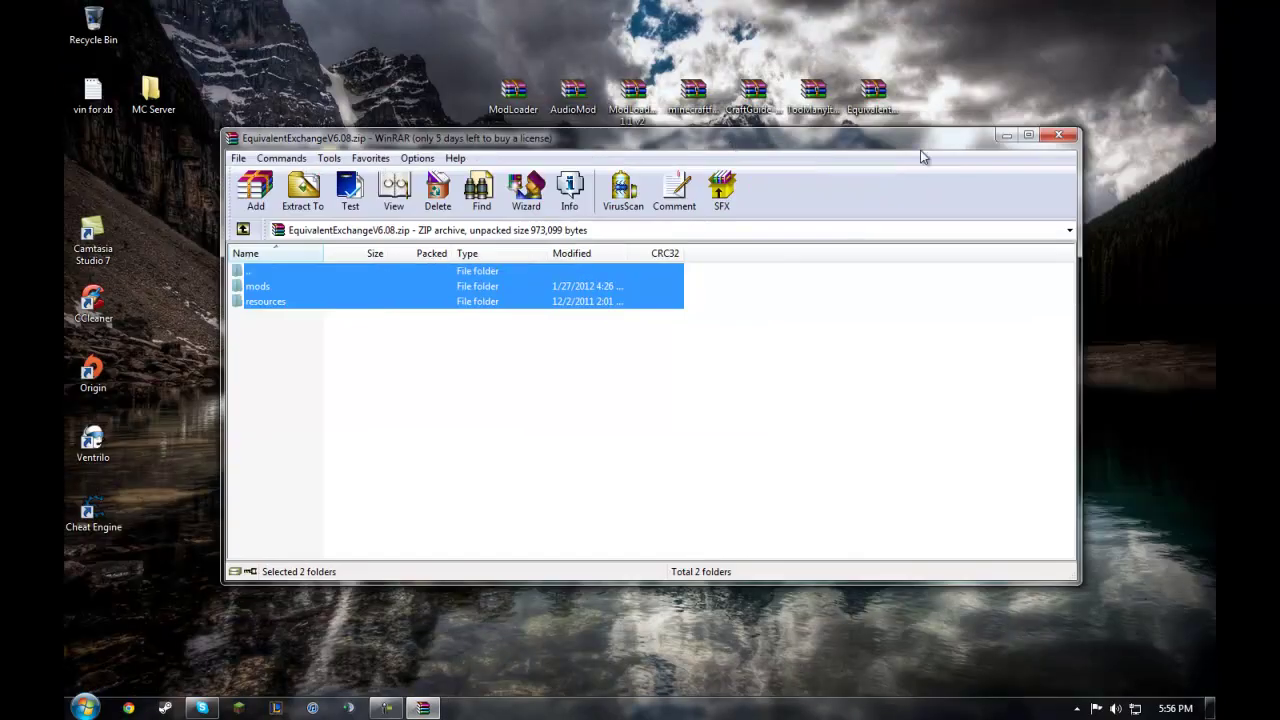
{"action": "left_click", "coordinate": [1062, 137]}
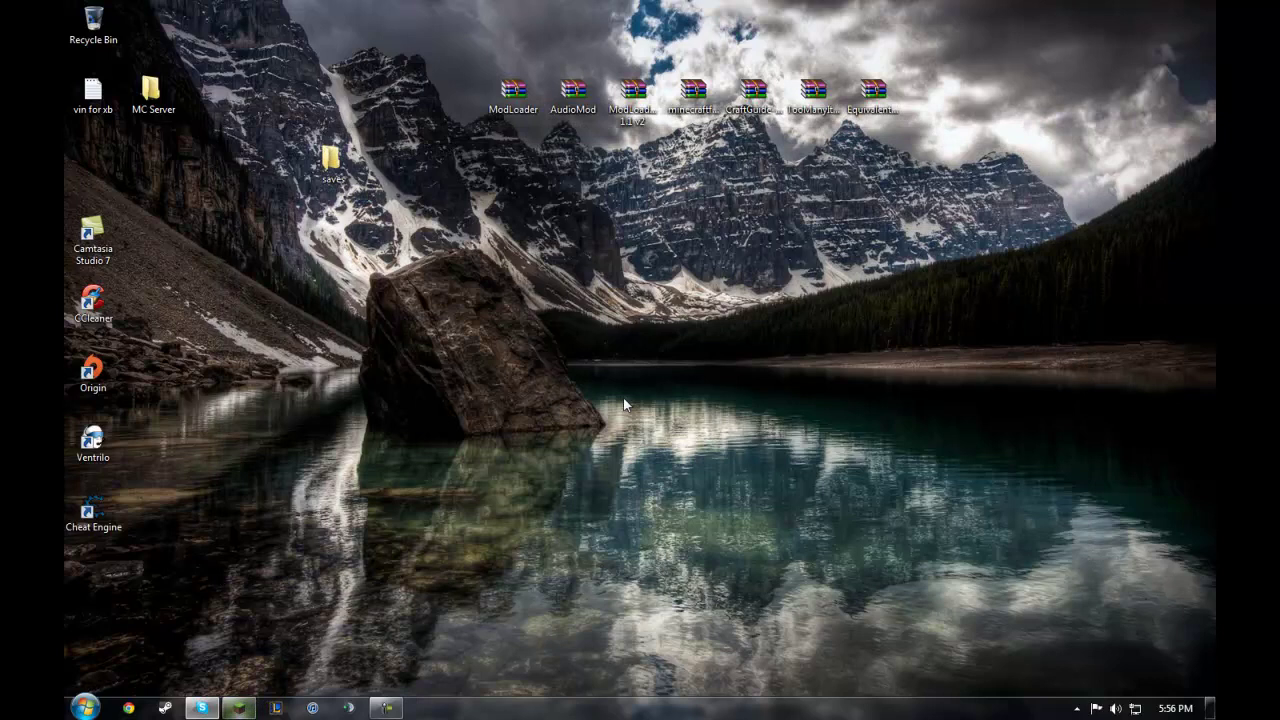
Step: Launch Minecraft and create a singleplayer Survival world named New World
{"action": "left_click", "coordinate": [922, 148]}
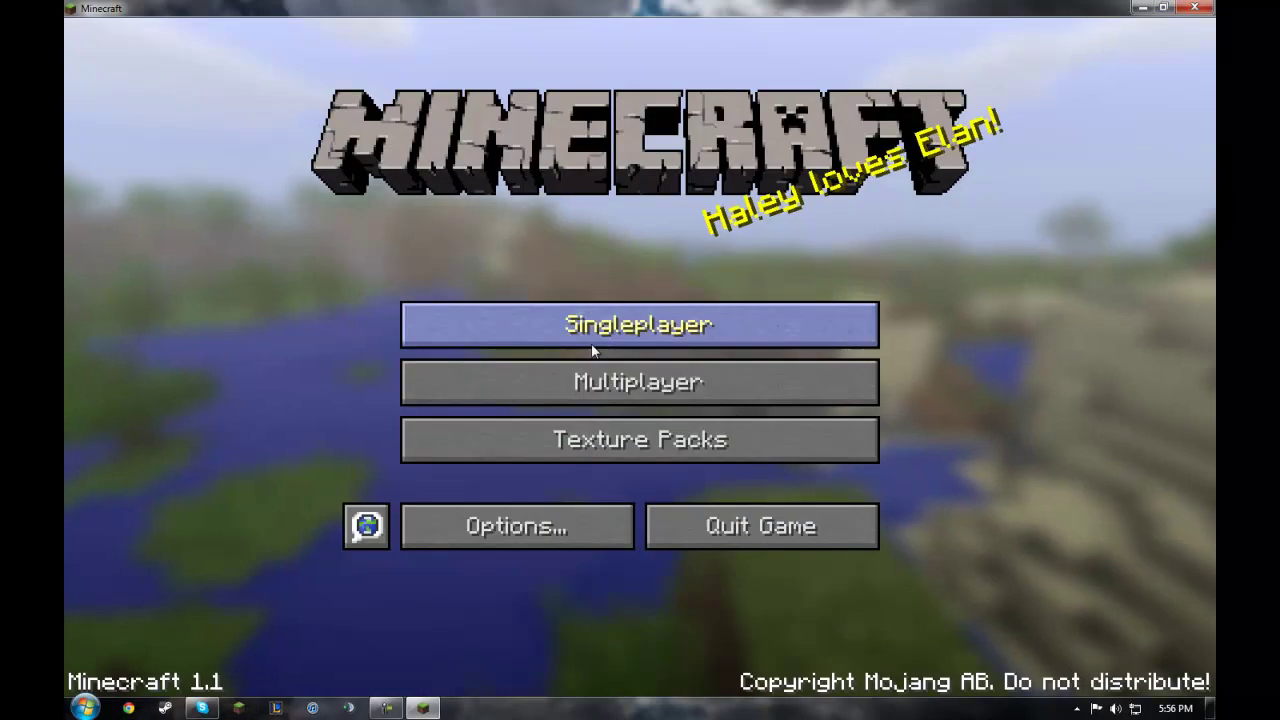
{"action": "left_click", "coordinate": [624, 334]}
{"action": "left_click", "coordinate": [784, 592]}
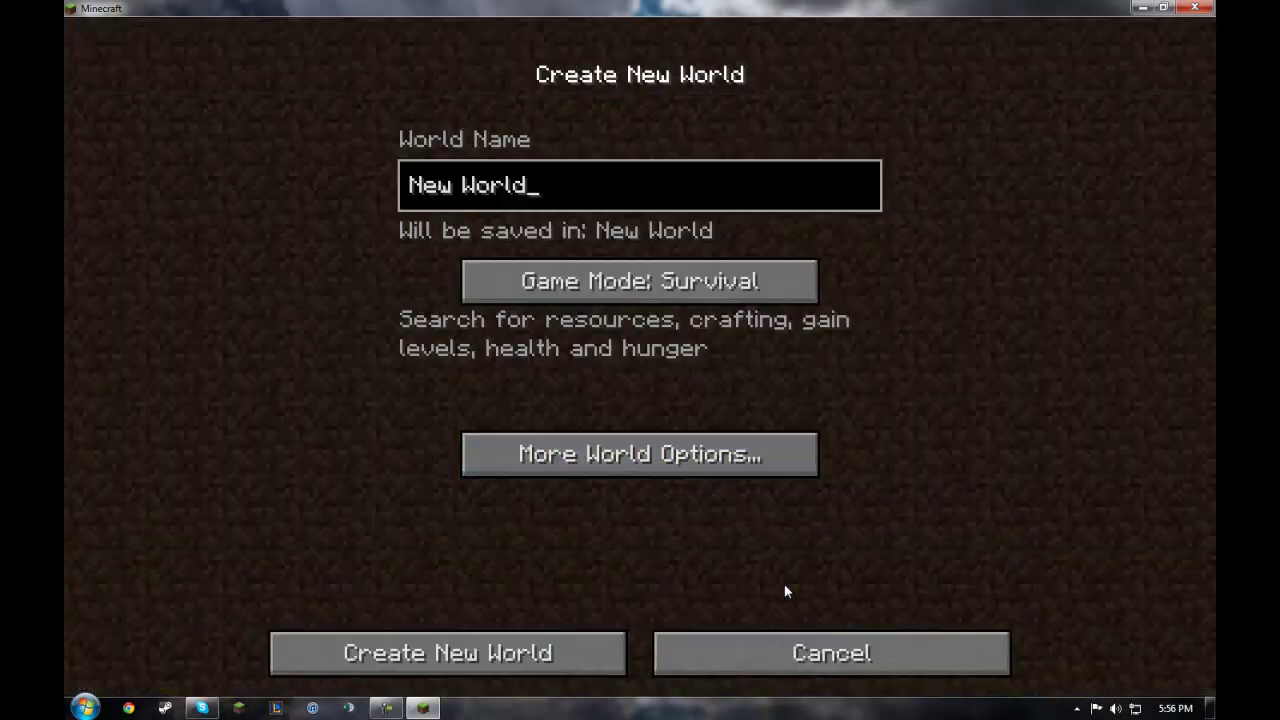
{"action": "left_click", "coordinate": [551, 656]}
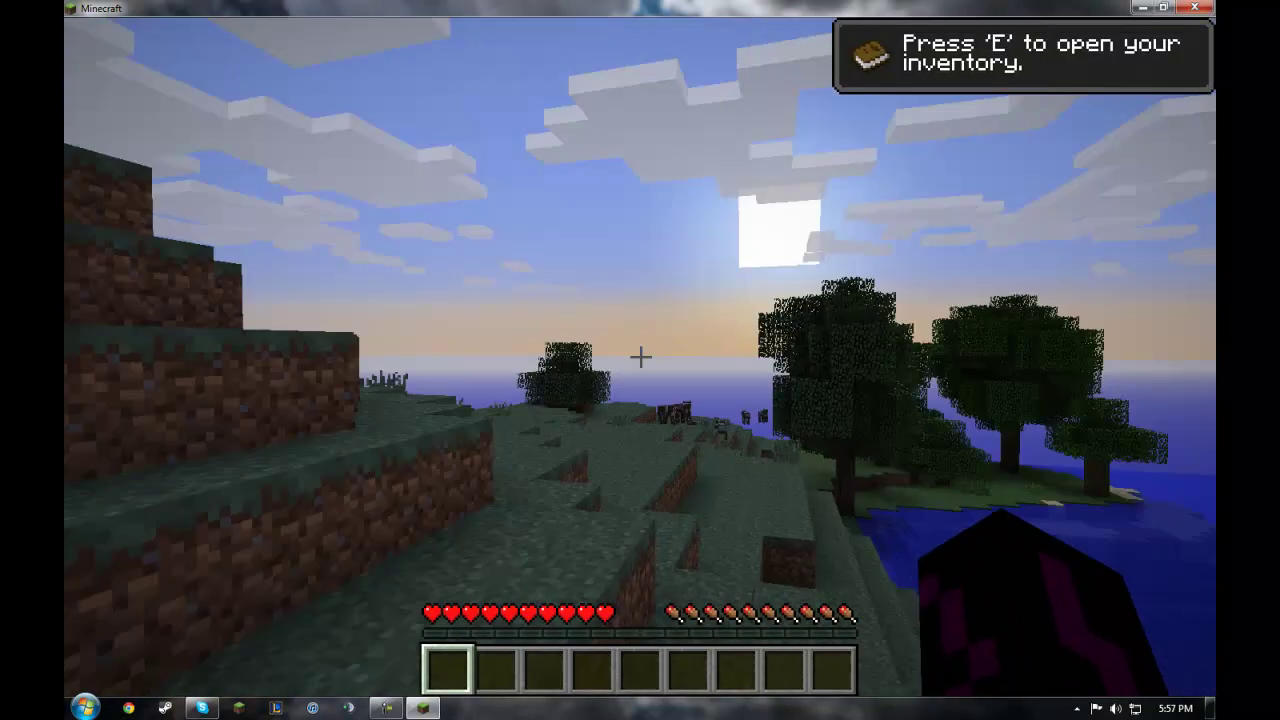
Step: Take the black-headed pickaxe with the teal handle from page 4 of the TooManyItems list into the first hotbar slot
{"action": "key", "text": "e"}
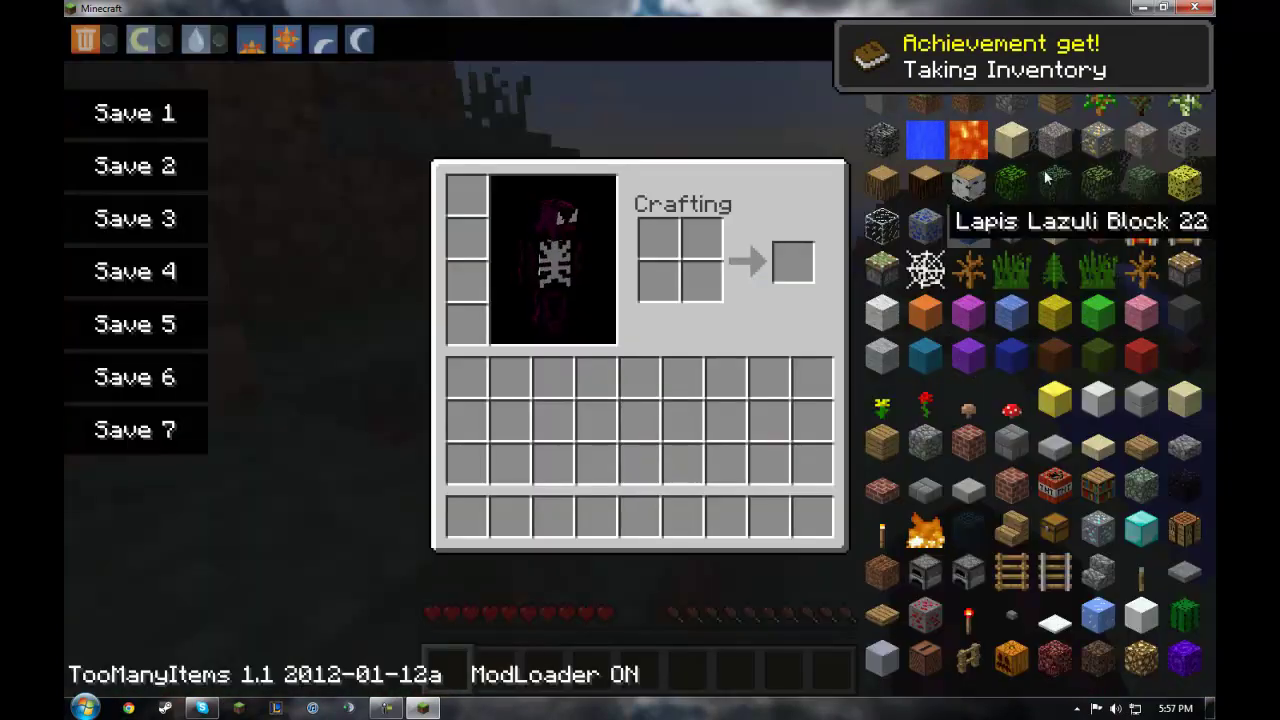
{"action": "left_click", "coordinate": [1160, 38]}
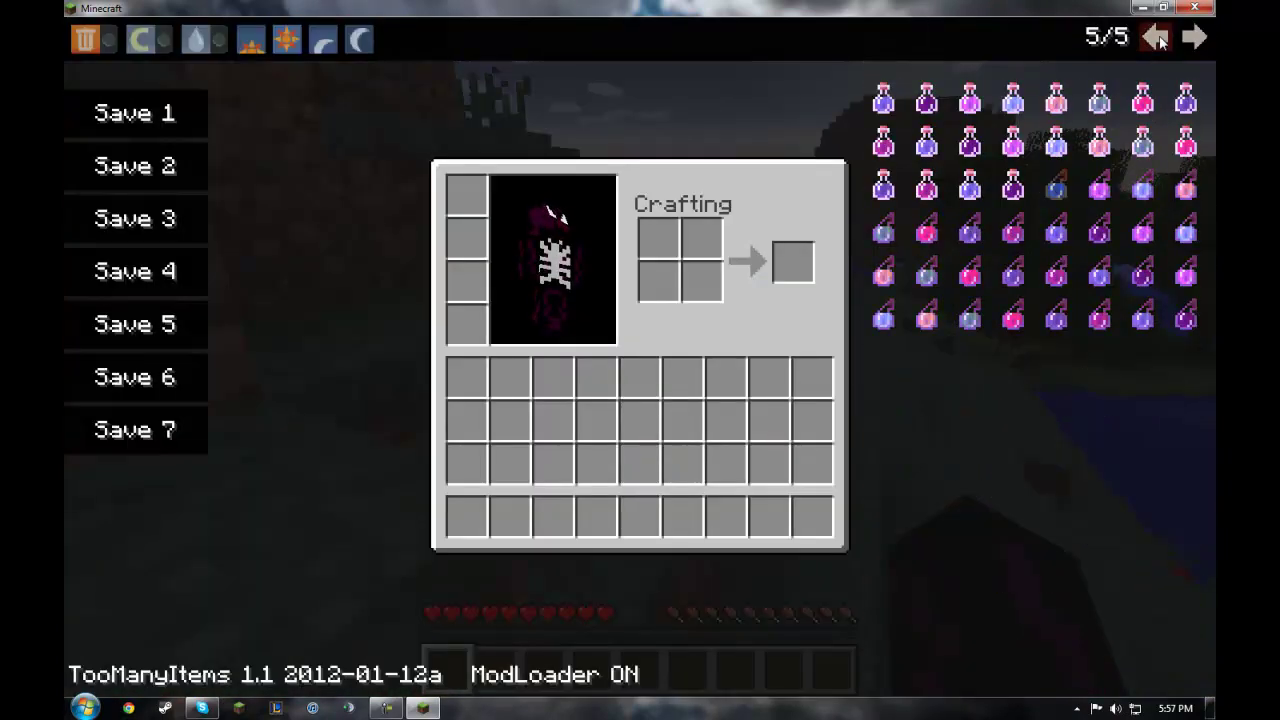
{"action": "key", "text": "e"}
{"action": "key", "text": "e"}
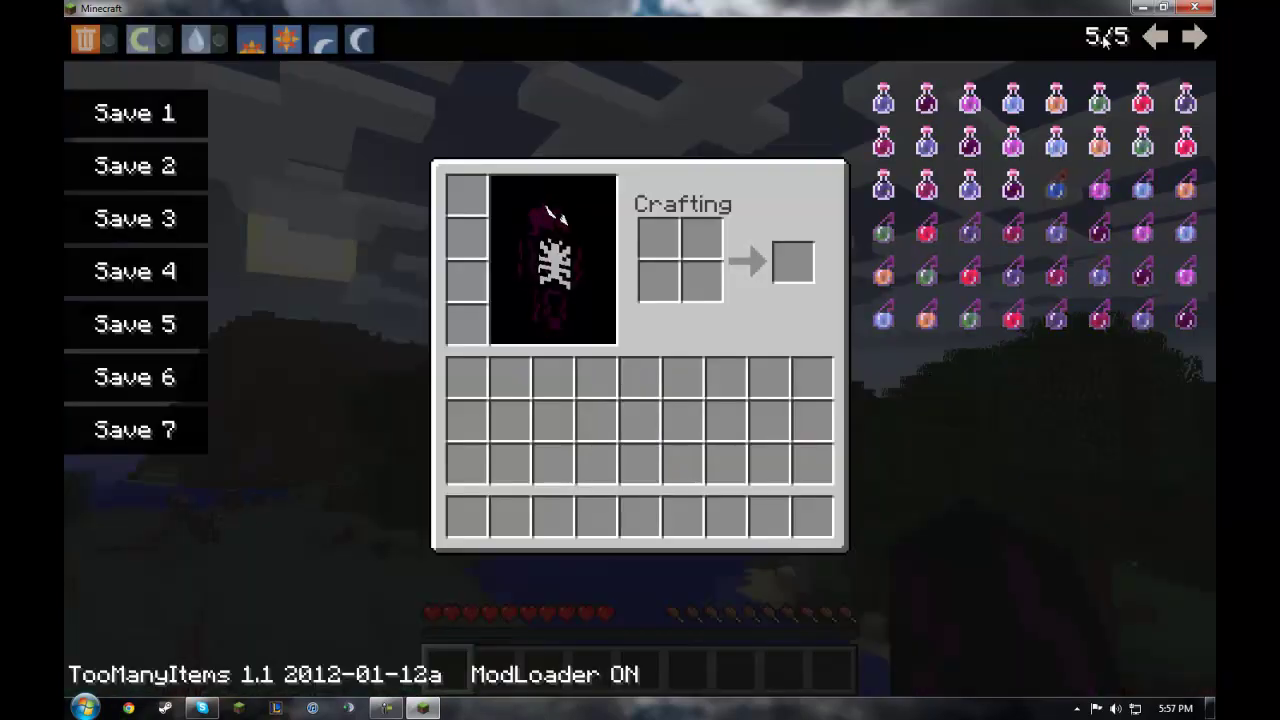
{"action": "left_click", "coordinate": [1160, 38]}
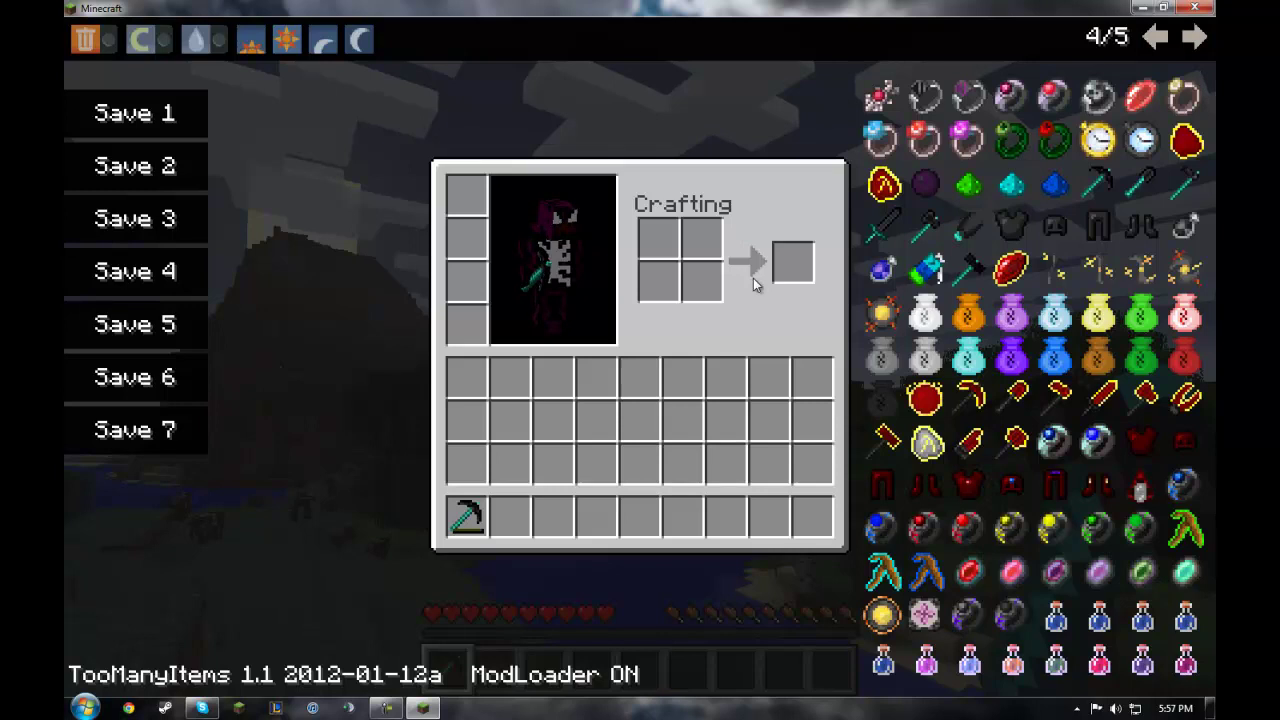
{"action": "key", "text": "e"}
Step: Test the modded pickaxe by mining several dirt and grass blocks on the nearby hillside
{"action": "left_click", "coordinate": [640, 360]}
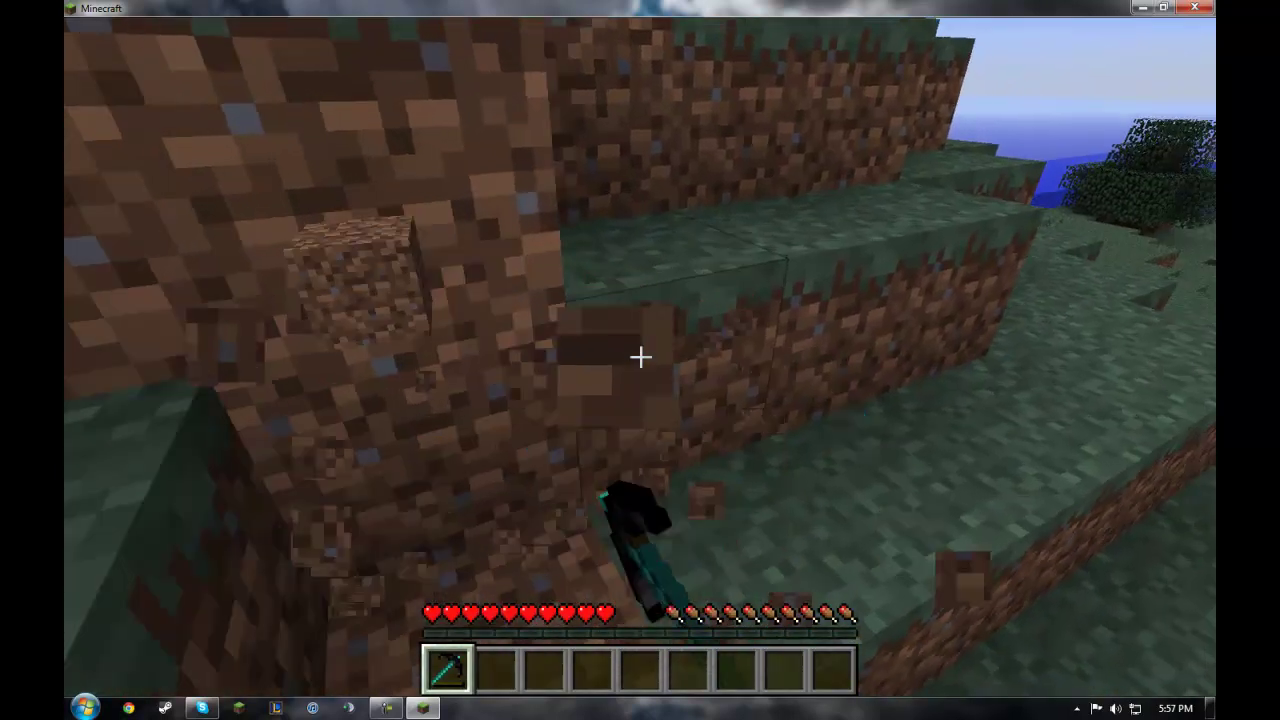
{"action": "left_click", "coordinate": [640, 357]}
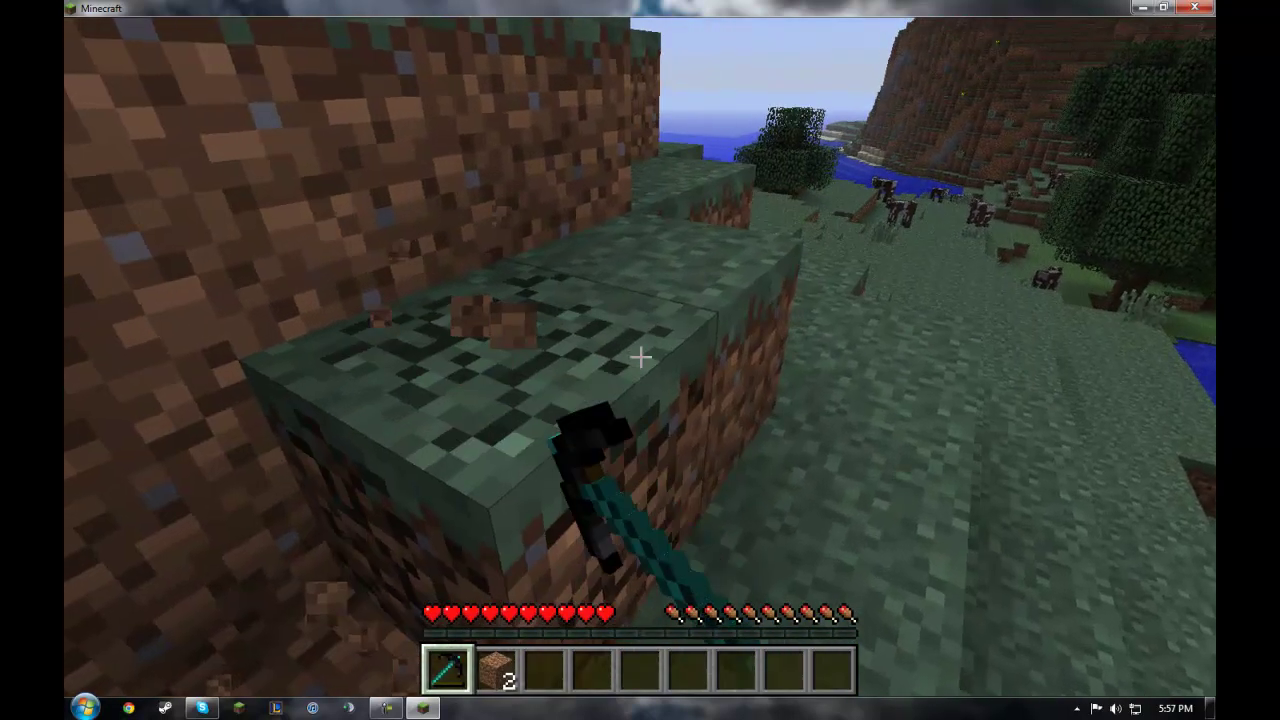
{"action": "left_click", "coordinate": [640, 357]}
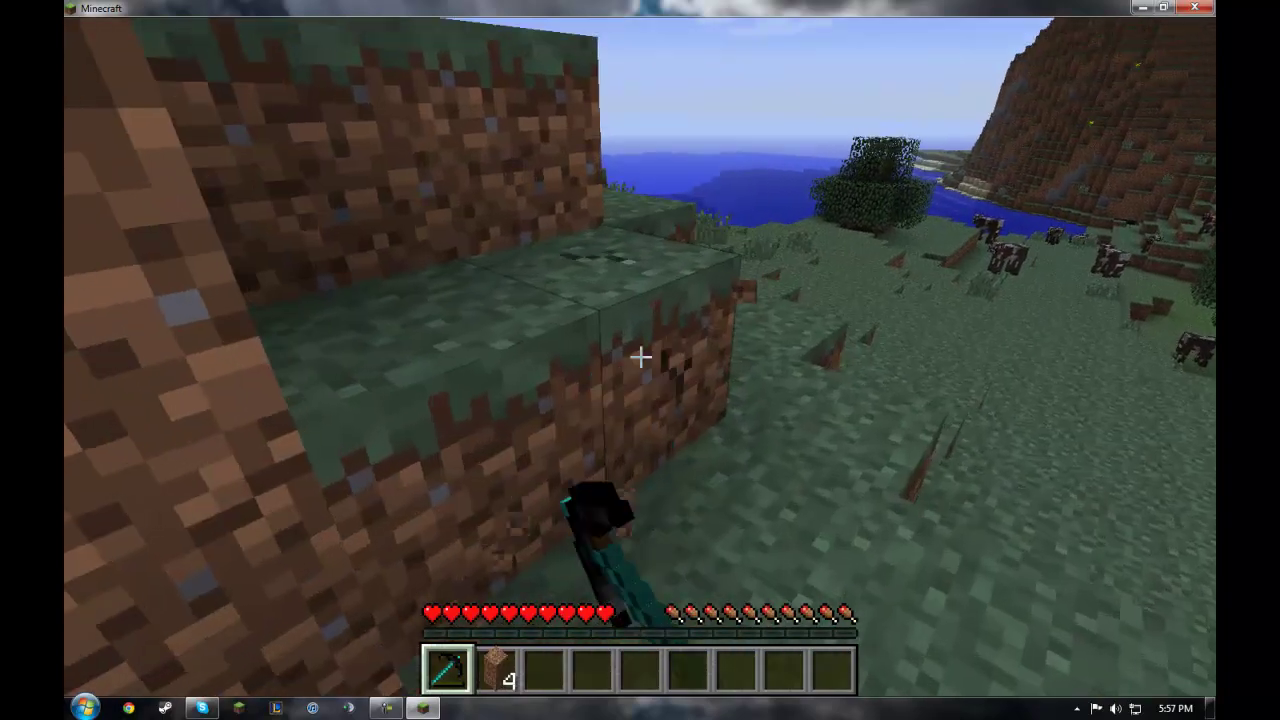
{"action": "left_click", "coordinate": [640, 357]}
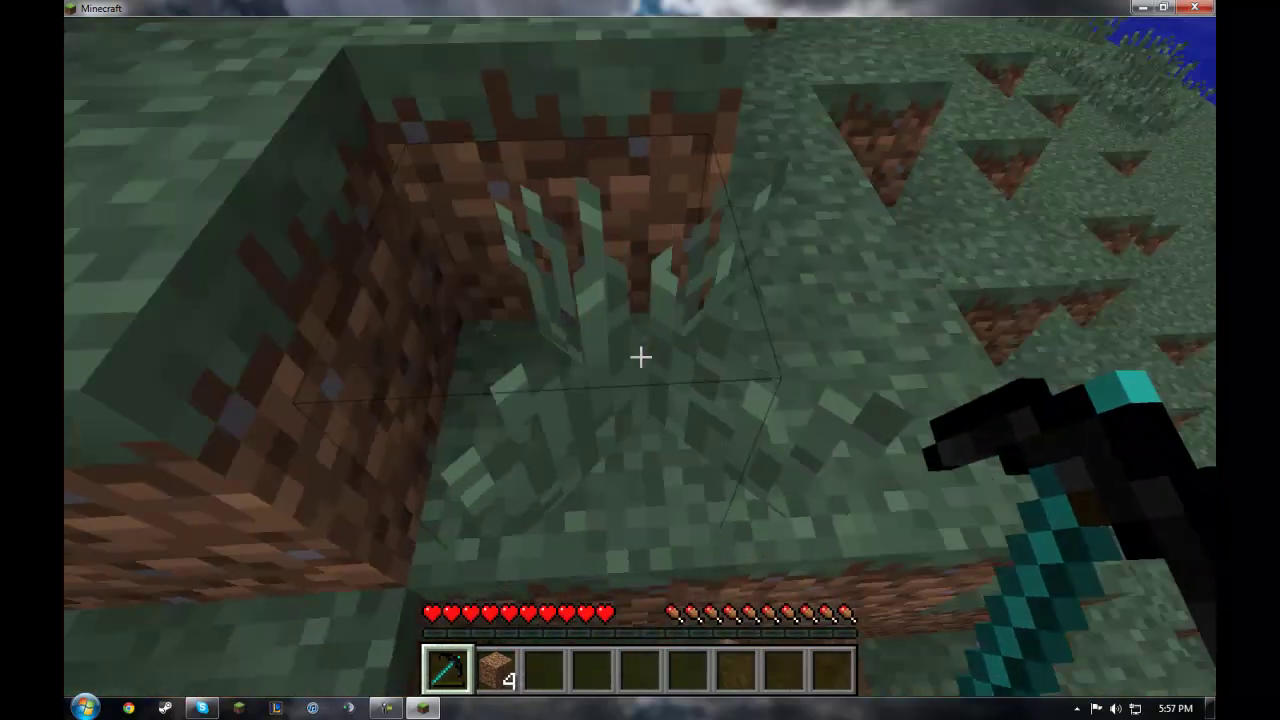
{"action": "left_click", "coordinate": [640, 357]}
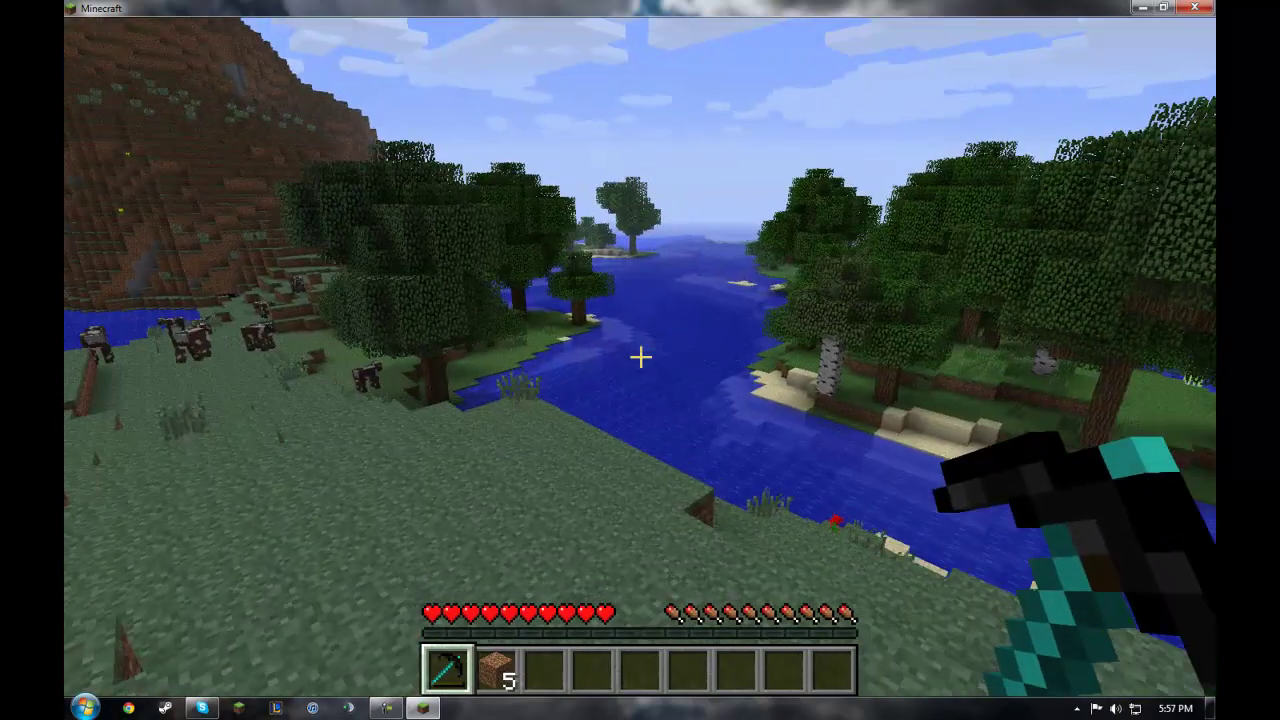
{"action": "left_click", "coordinate": [640, 357]}
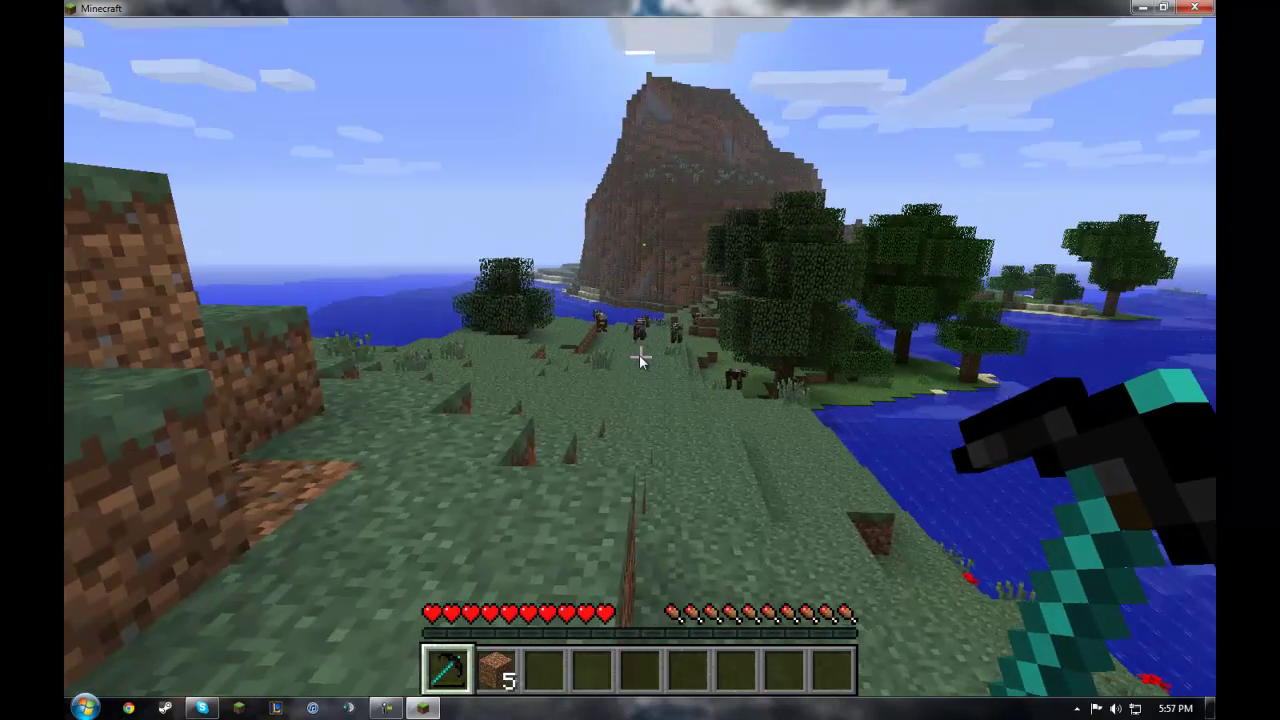
Step: Add a stack of 64 books and a stack of 64 paper from page 3 of the TooManyItems list to the inventory
{"action": "key", "text": "e"}
{"action": "left_click", "coordinate": [1156, 38]}
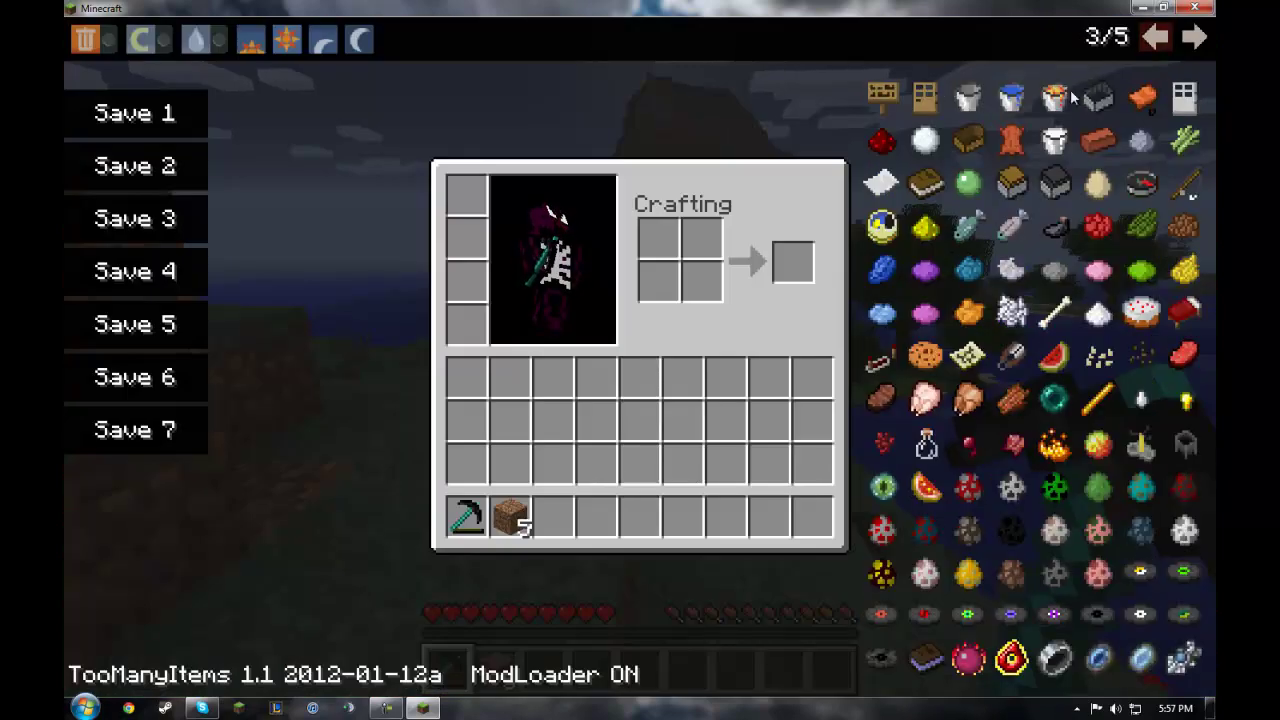
{"action": "left_click", "coordinate": [925, 182]}
{"action": "left_click", "coordinate": [884, 183]}
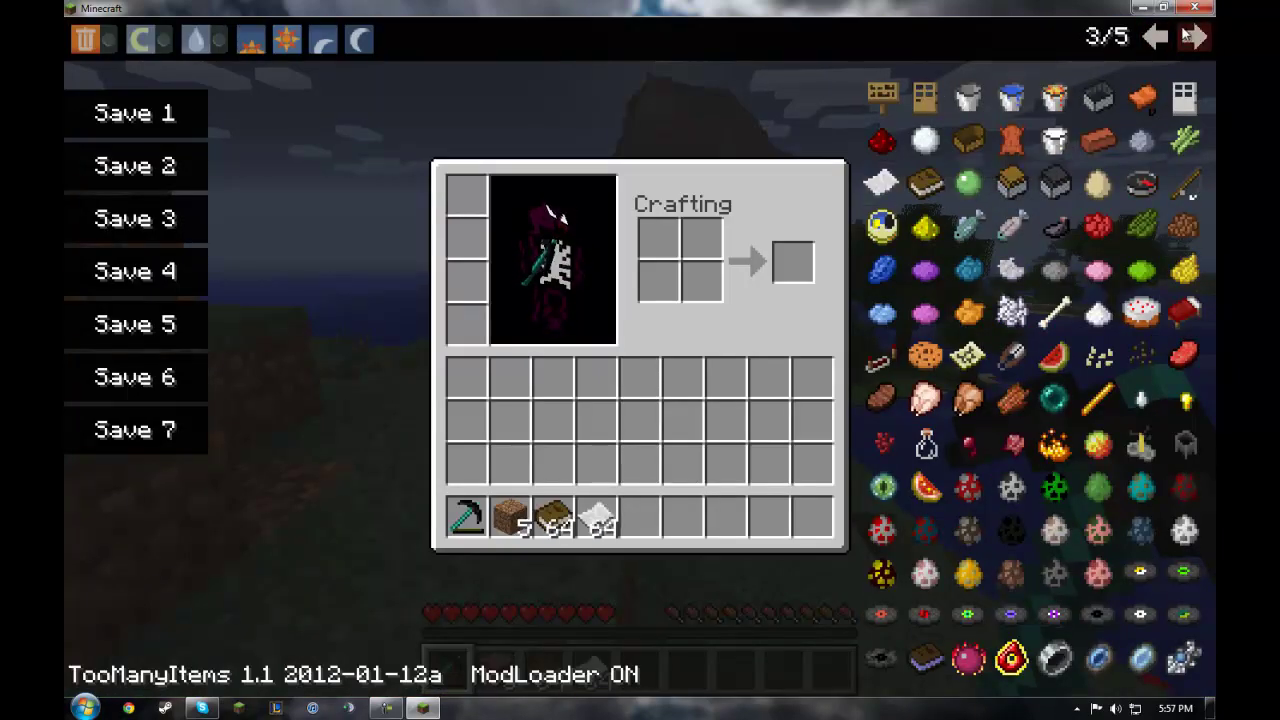
Step: Add a stack of 64 crafting tables from page 1 of the TooManyItems list and return to the game
{"action": "left_click", "coordinate": [1161, 43]}
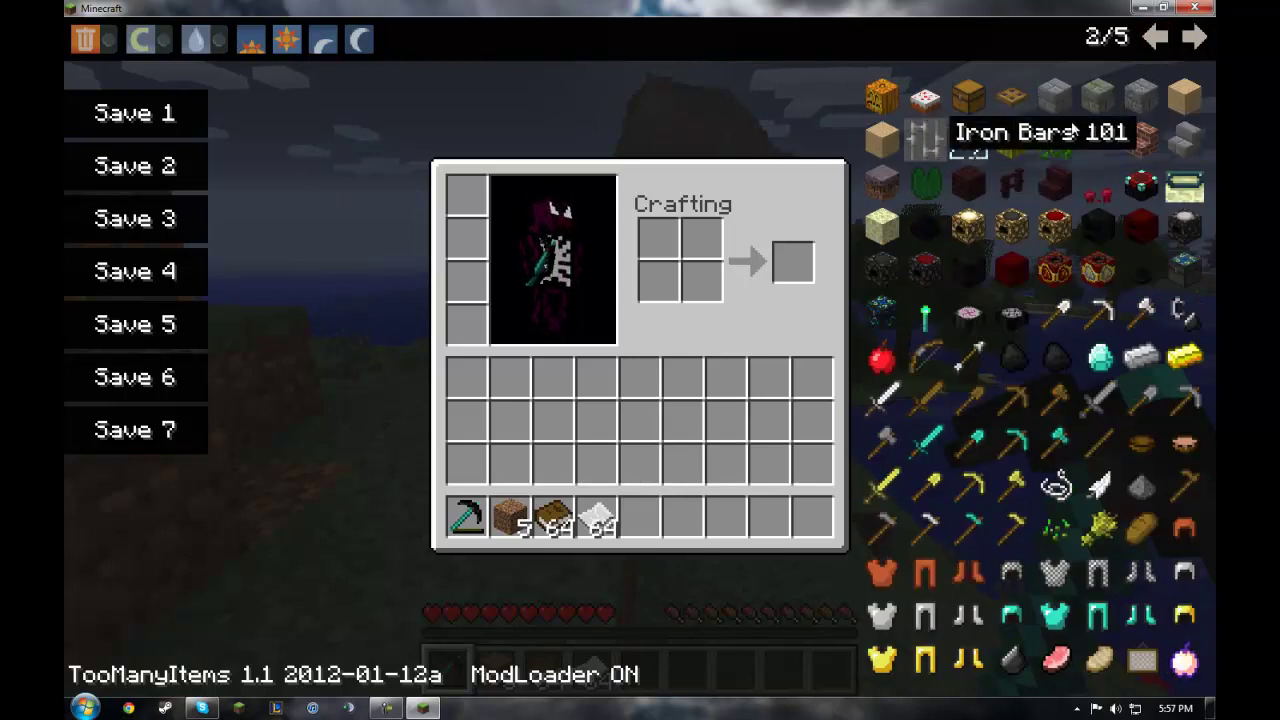
{"action": "left_click", "coordinate": [1157, 35]}
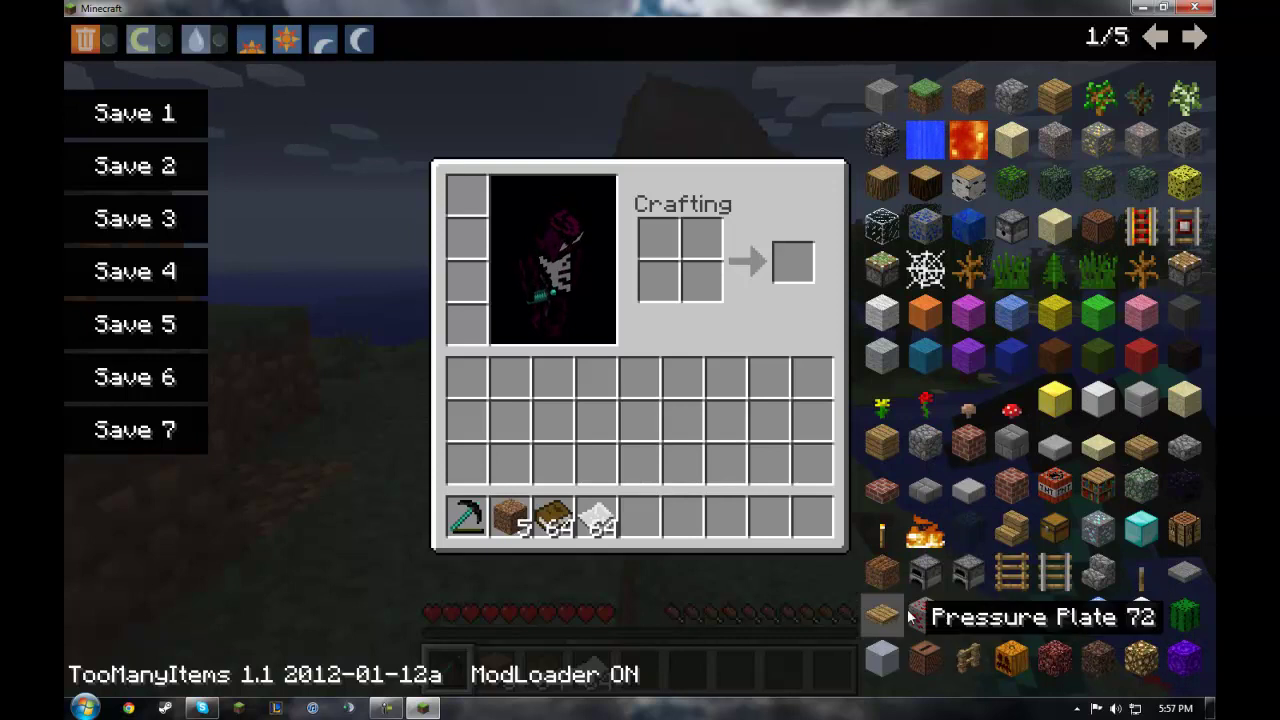
{"action": "left_click", "coordinate": [1194, 37]}
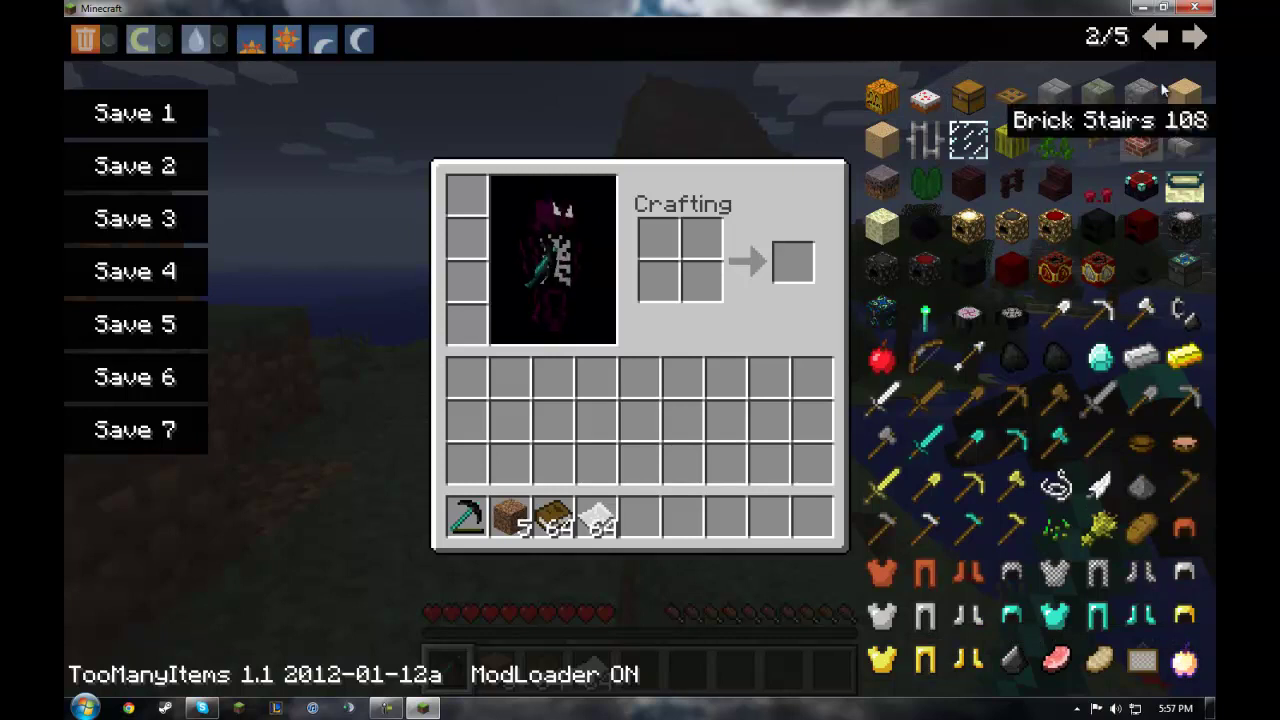
{"action": "left_click", "coordinate": [1162, 46]}
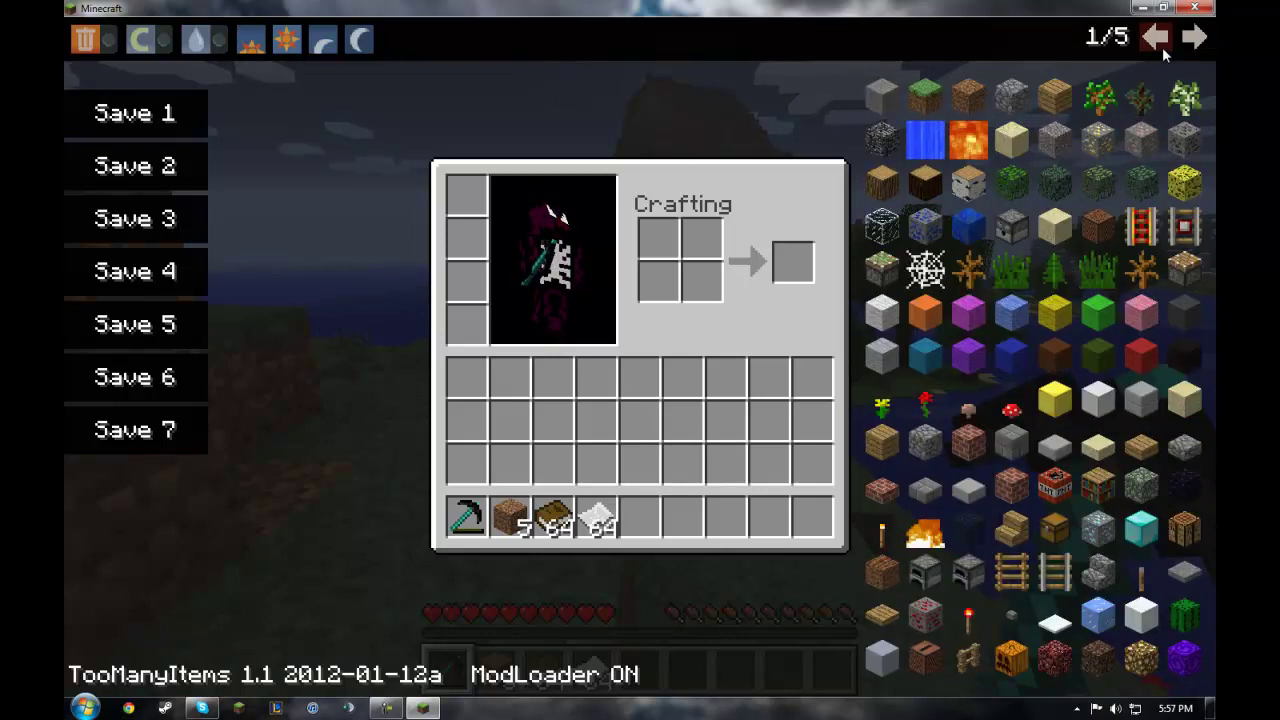
{"action": "left_click", "coordinate": [1184, 530]}
{"action": "key", "text": "e"}
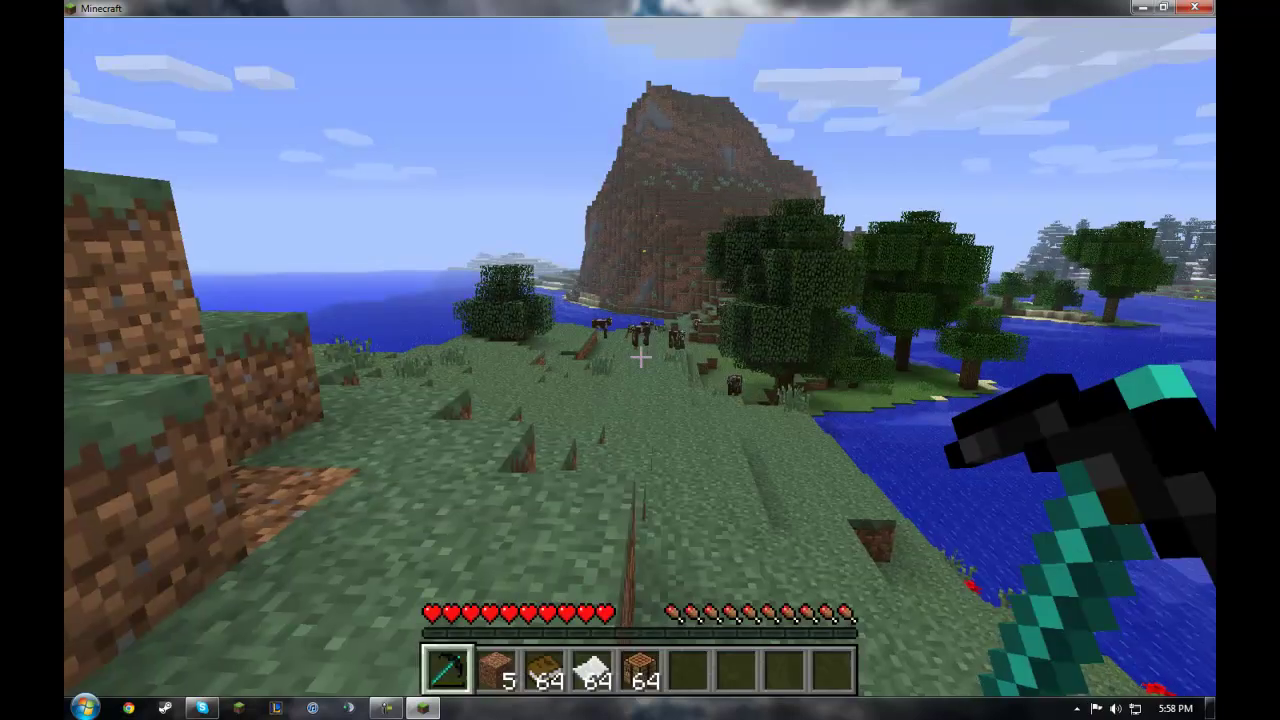
Step: Place a crafting table on the grass in front of the player and open its crafting grid
{"action": "scroll", "coordinate": [640, 357], "scroll_direction": "down", "scroll_amount": 4}
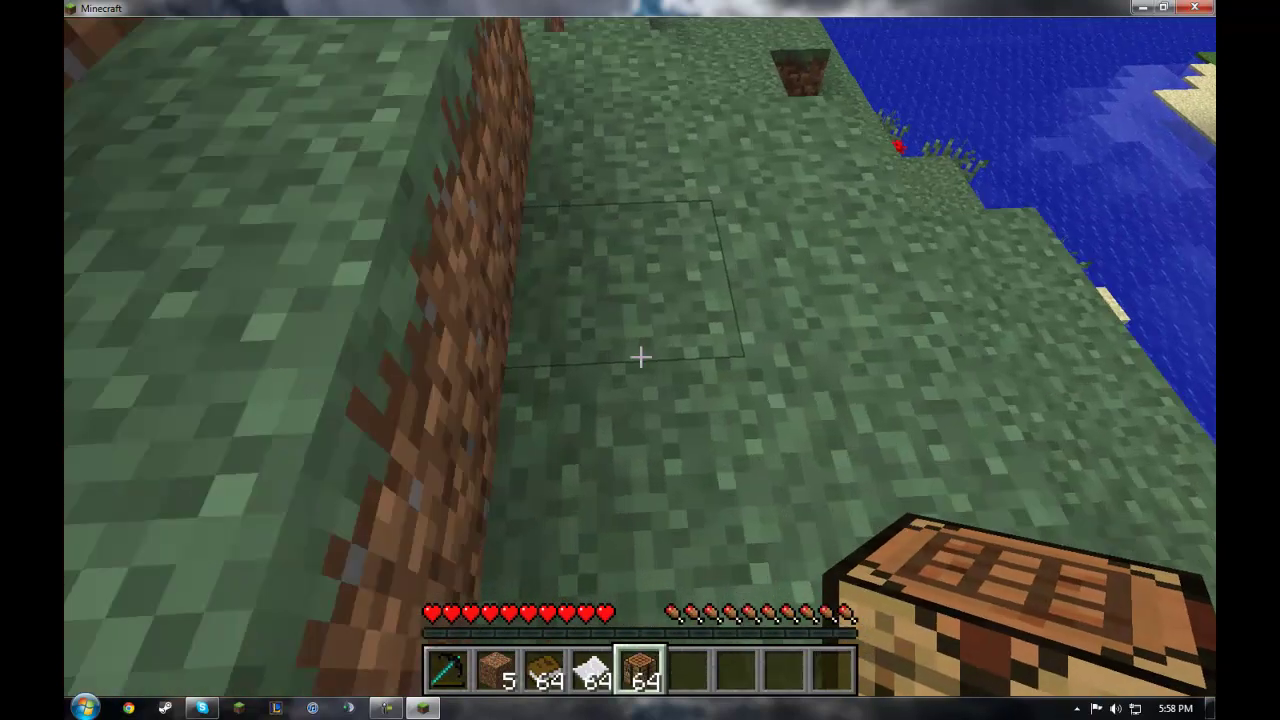
{"action": "right_click", "coordinate": [640, 357]}
{"action": "right_click", "coordinate": [640, 357]}
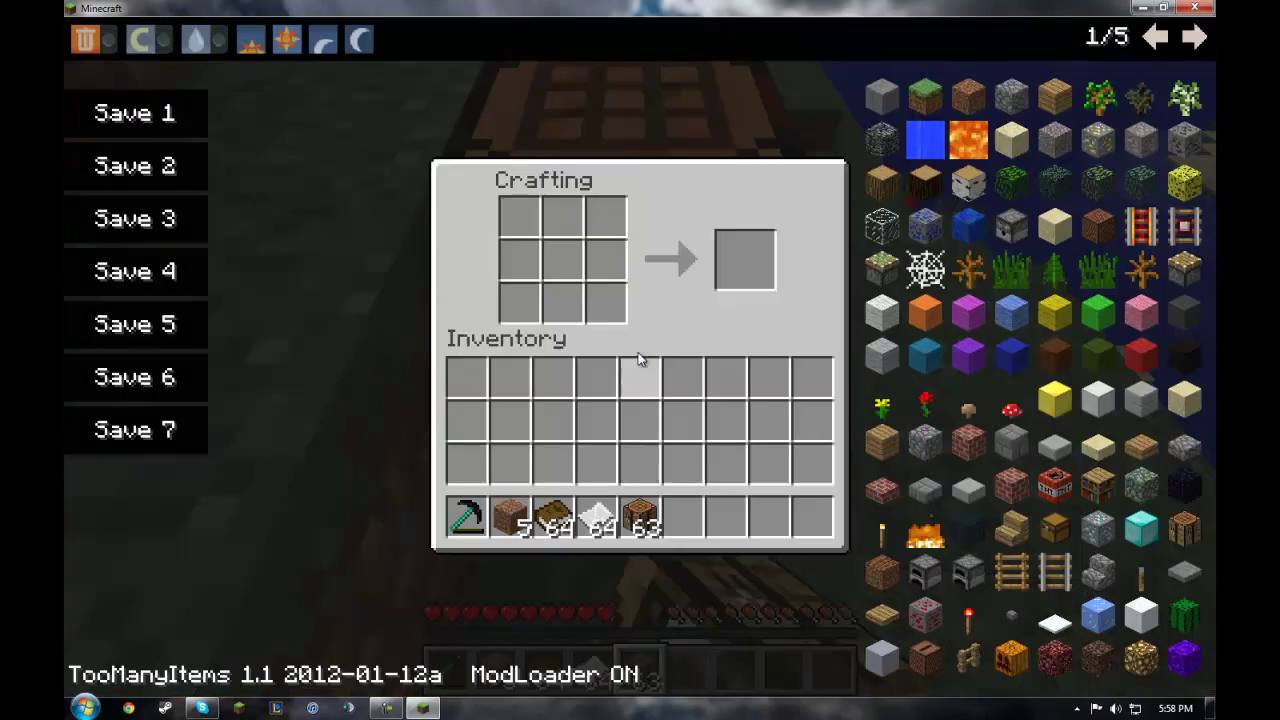
Step: Arrange one book in each of the grid's four edge-middle slots and a crafting table in the centre slot
{"action": "left_click", "coordinate": [548, 518]}
{"action": "left_click", "coordinate": [519, 218]}
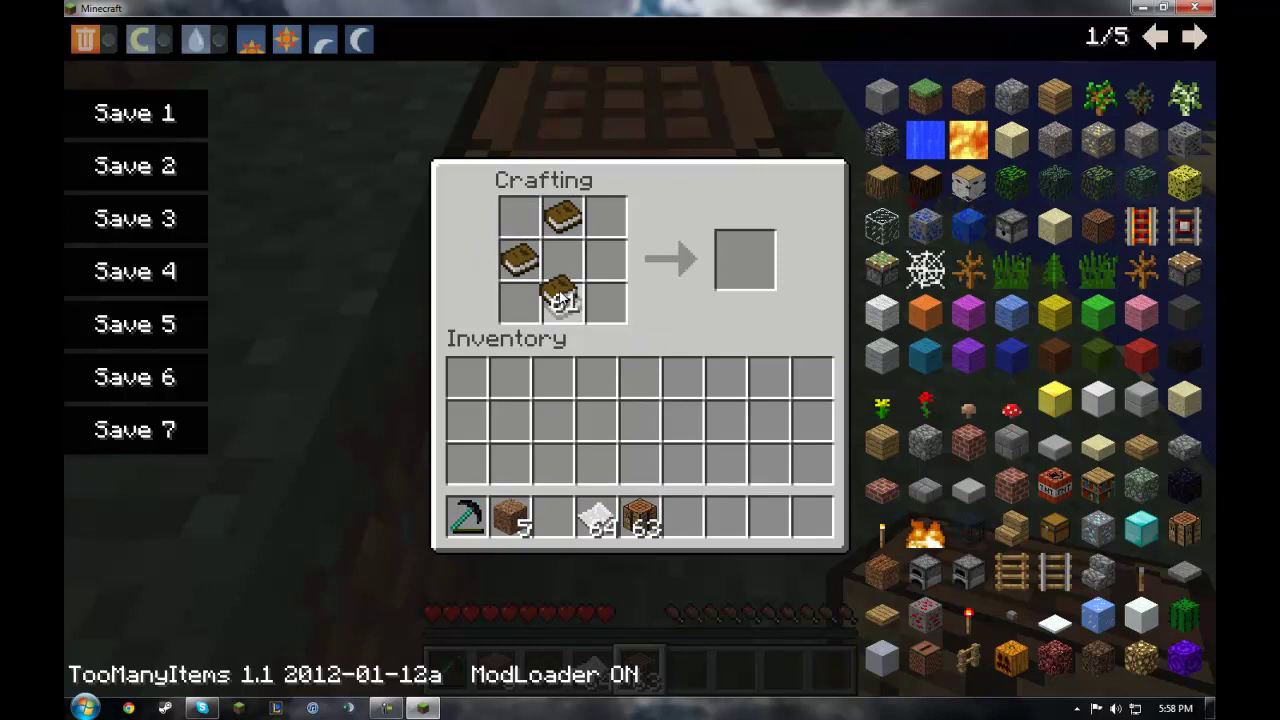
{"action": "left_click", "coordinate": [613, 410]}
{"action": "left_click", "coordinate": [640, 518]}
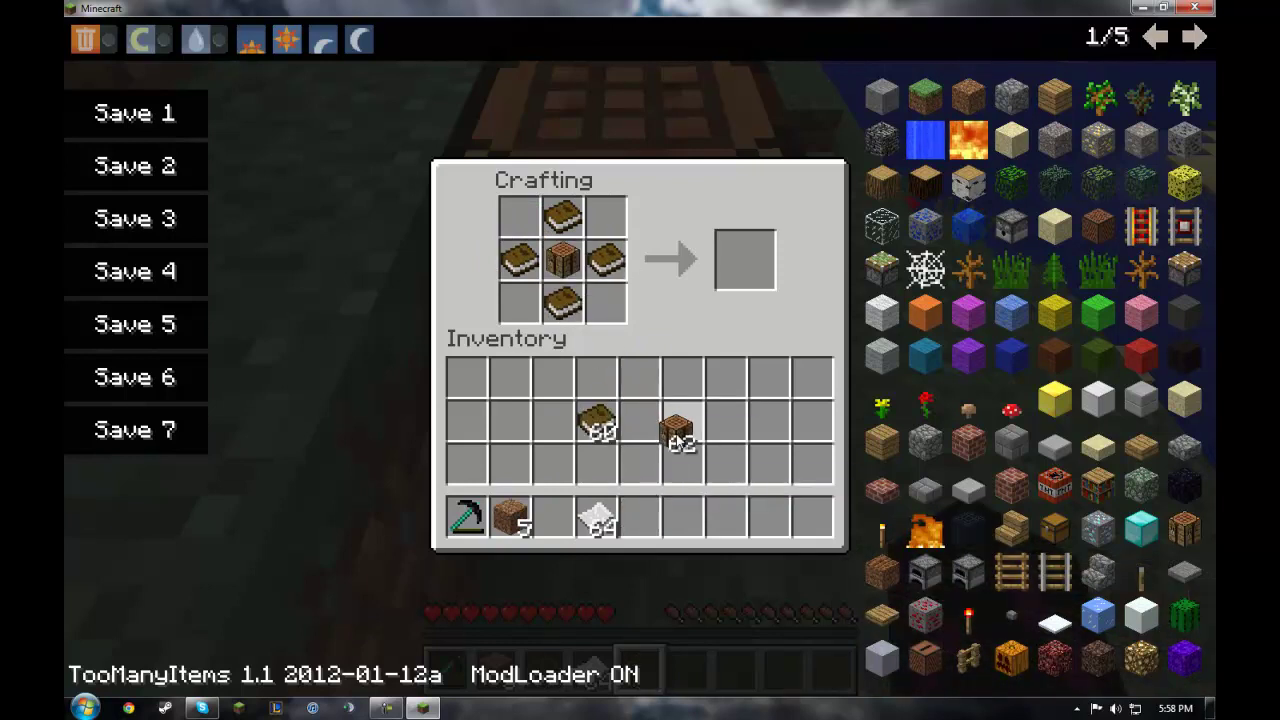
{"action": "left_click", "coordinate": [682, 420]}
{"action": "left_click", "coordinate": [596, 420]}
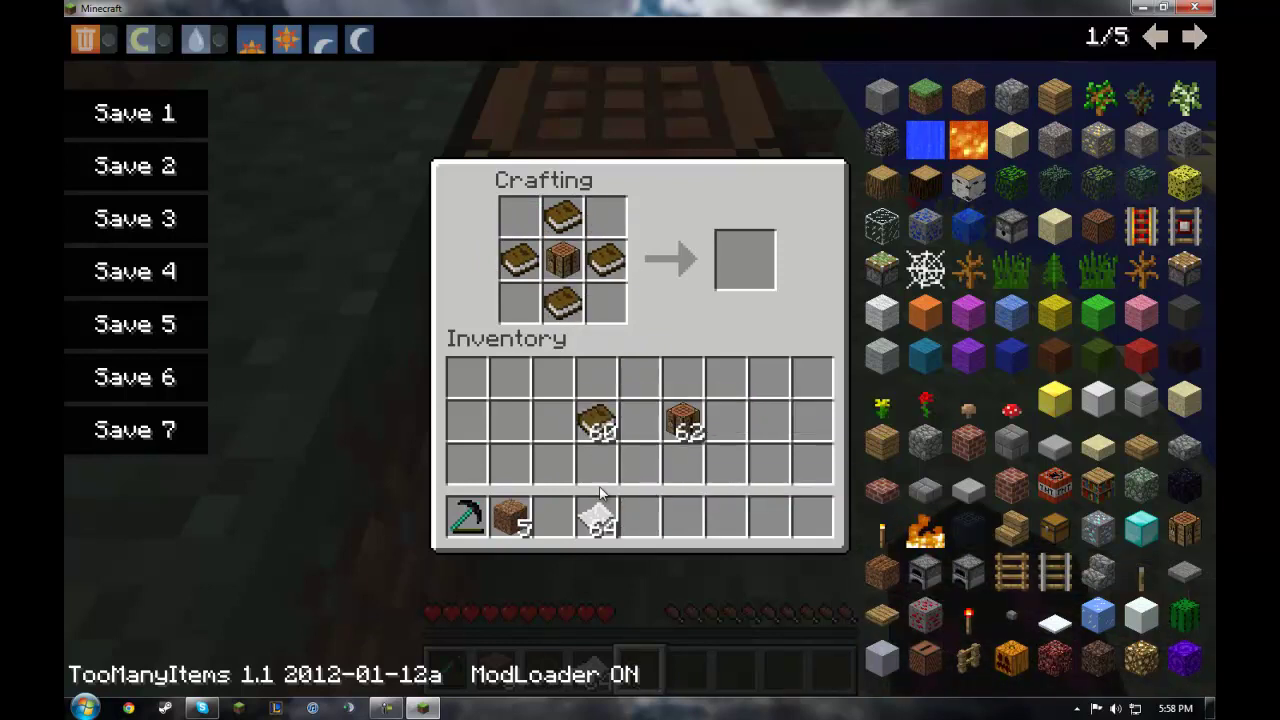
Step: Fill the four corner slots with paper, craft the recipe book and put it in the eighth hotbar slot
{"action": "left_click", "coordinate": [597, 515]}
{"action": "left_click", "coordinate": [596, 378]}
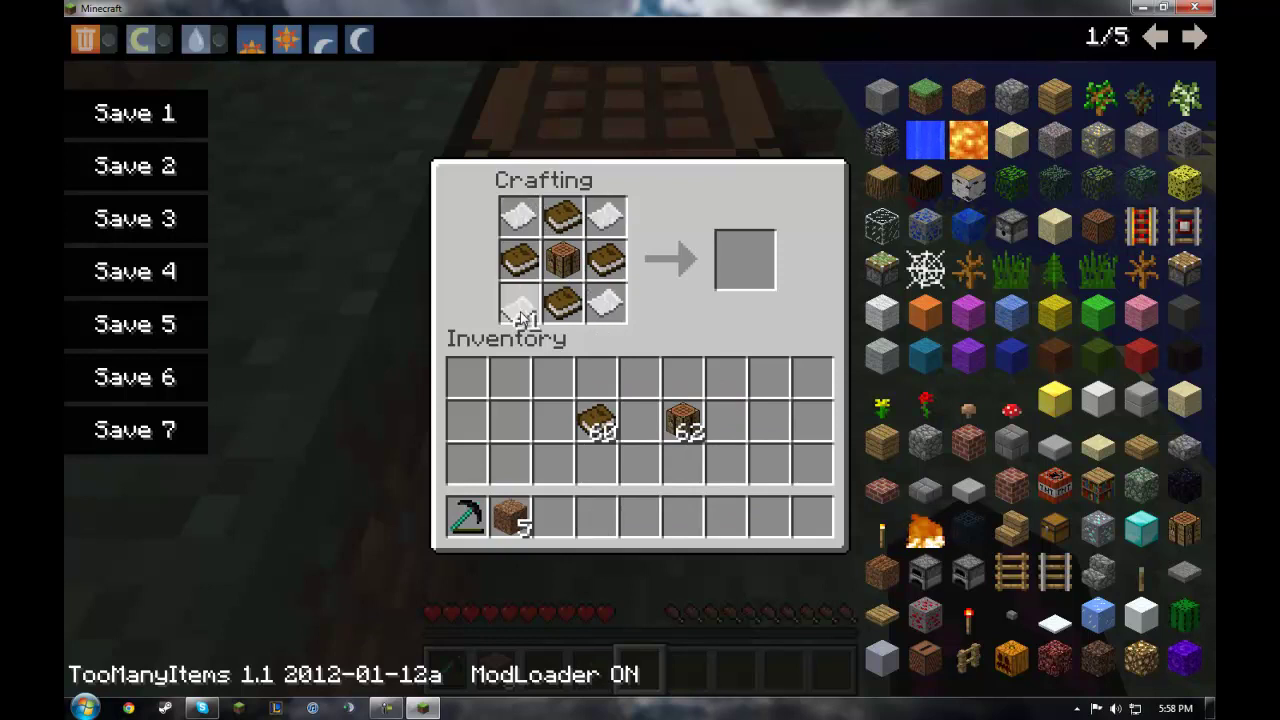
{"action": "left_click", "coordinate": [640, 518]}
{"action": "left_click", "coordinate": [740, 265]}
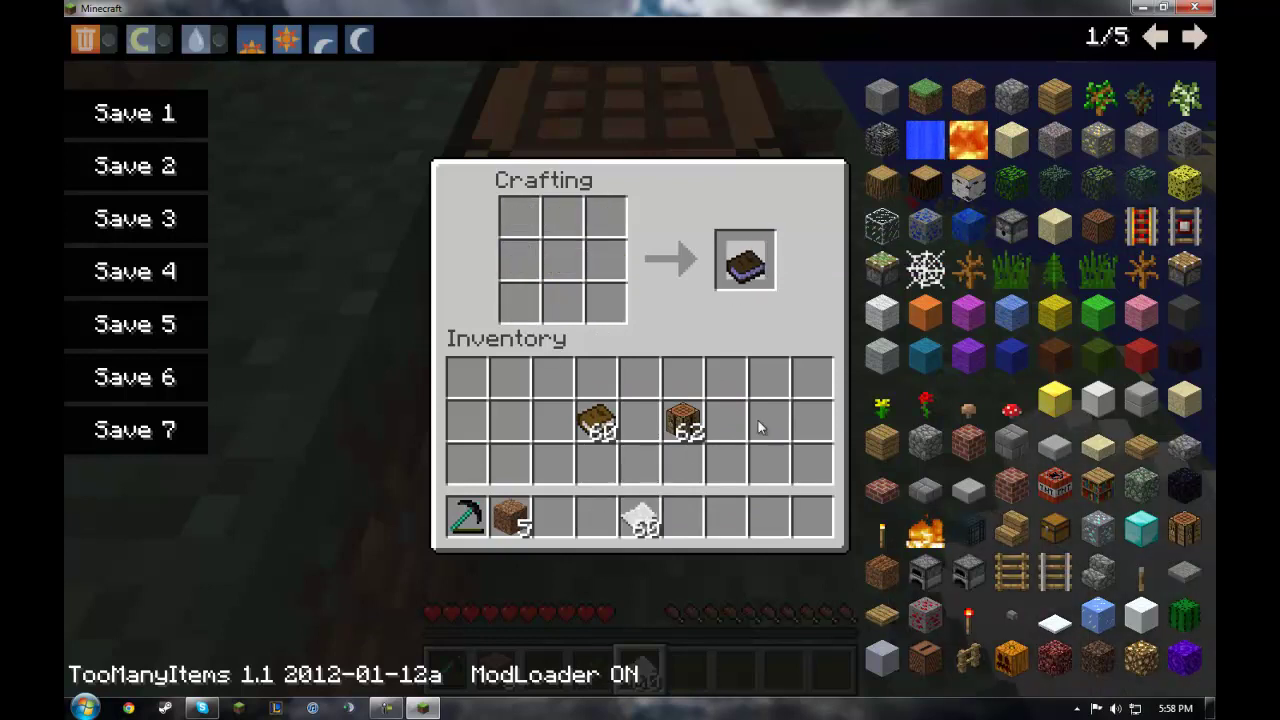
{"action": "left_click", "coordinate": [757, 527]}
{"action": "key", "text": "e"}
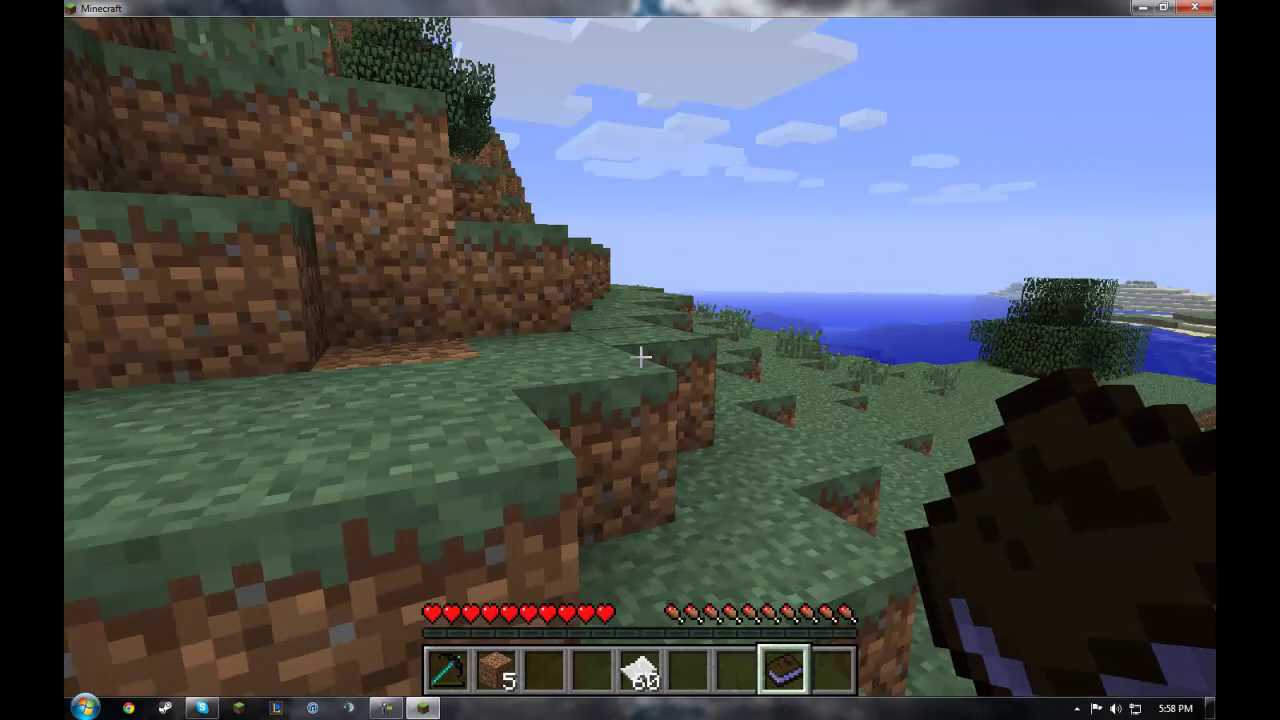
Step: Open the recipe book and look up the recipes for the black-headed, teal-handled pickaxe and the pink oval gem
{"action": "right_click", "coordinate": [640, 360]}
{"action": "scroll", "coordinate": [640, 350], "scroll_direction": "down", "scroll_amount": 15}
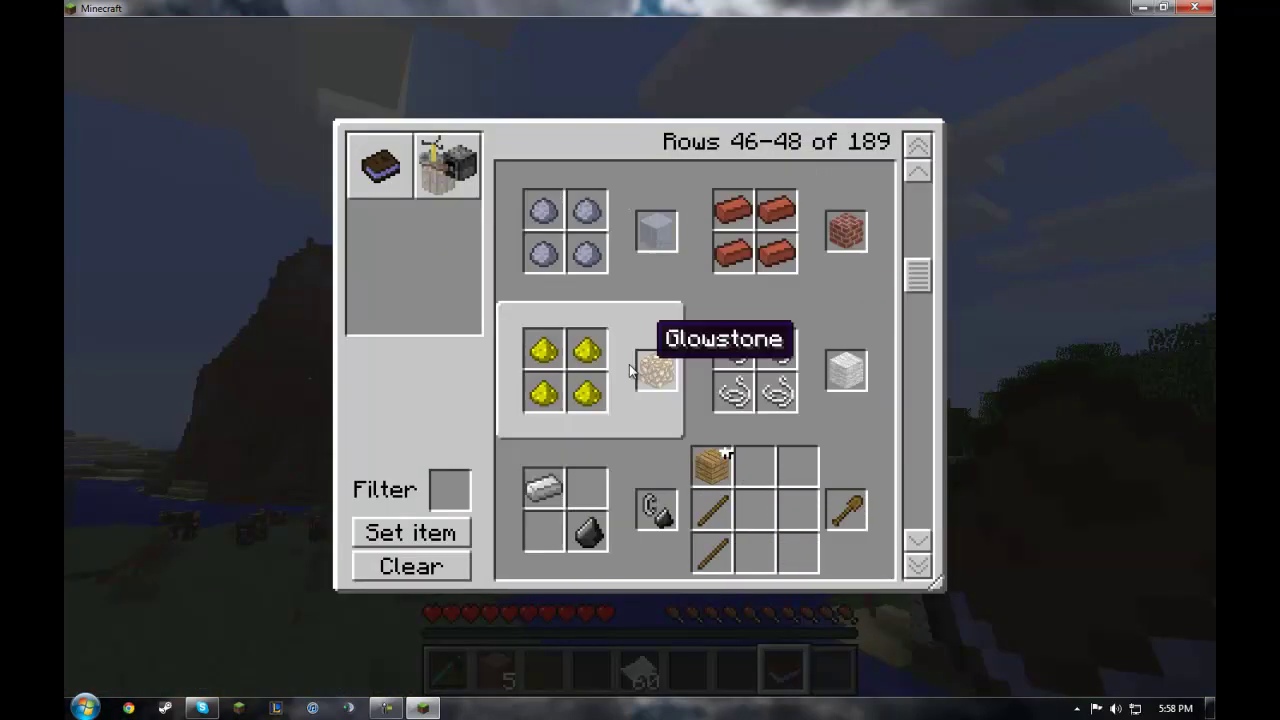
{"action": "scroll", "coordinate": [629, 364], "scroll_direction": "down", "scroll_amount": 20}
{"action": "left_click", "coordinate": [410, 532]}
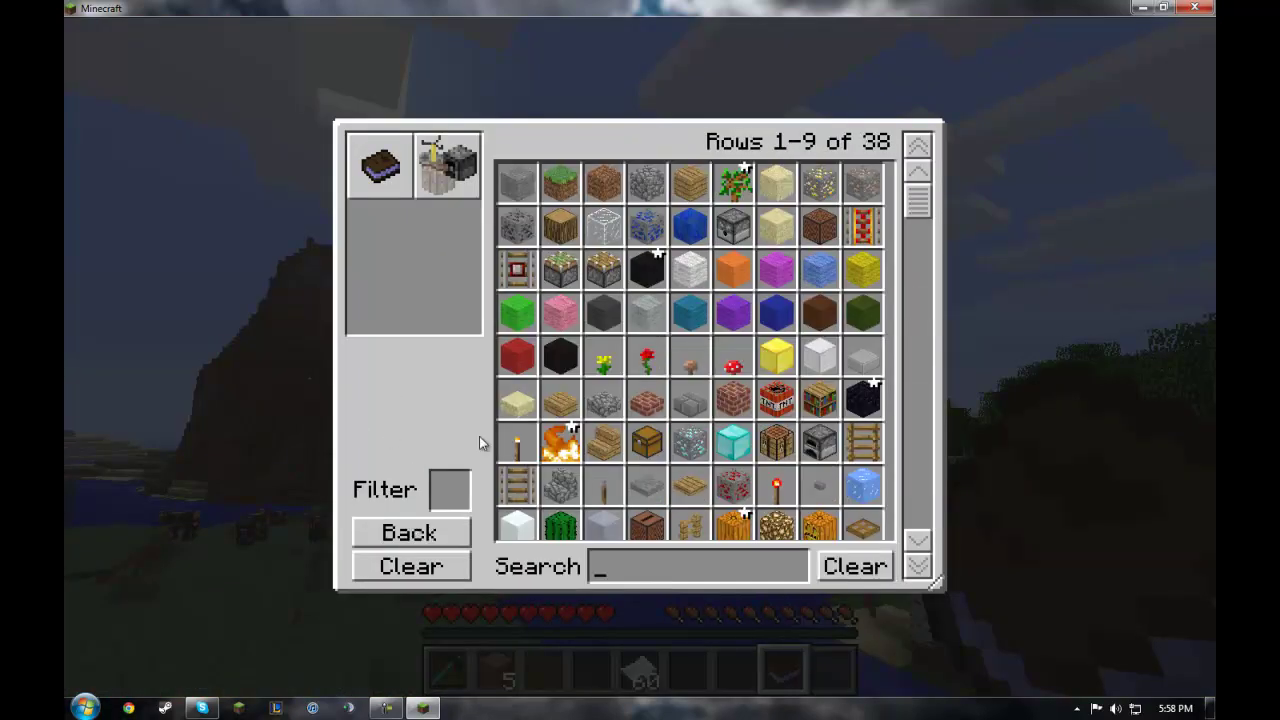
{"action": "scroll", "coordinate": [620, 360], "scroll_direction": "down", "scroll_amount": 9}
{"action": "left_click", "coordinate": [549, 390]}
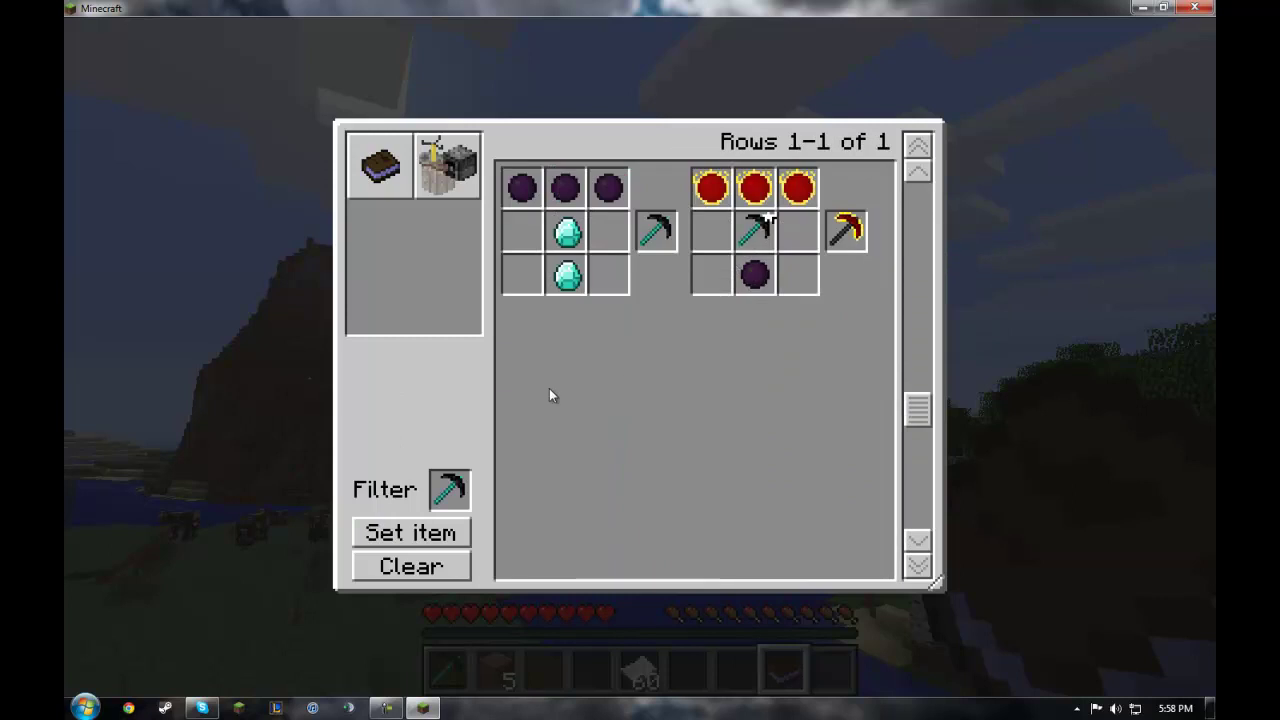
{"action": "left_click", "coordinate": [455, 530]}
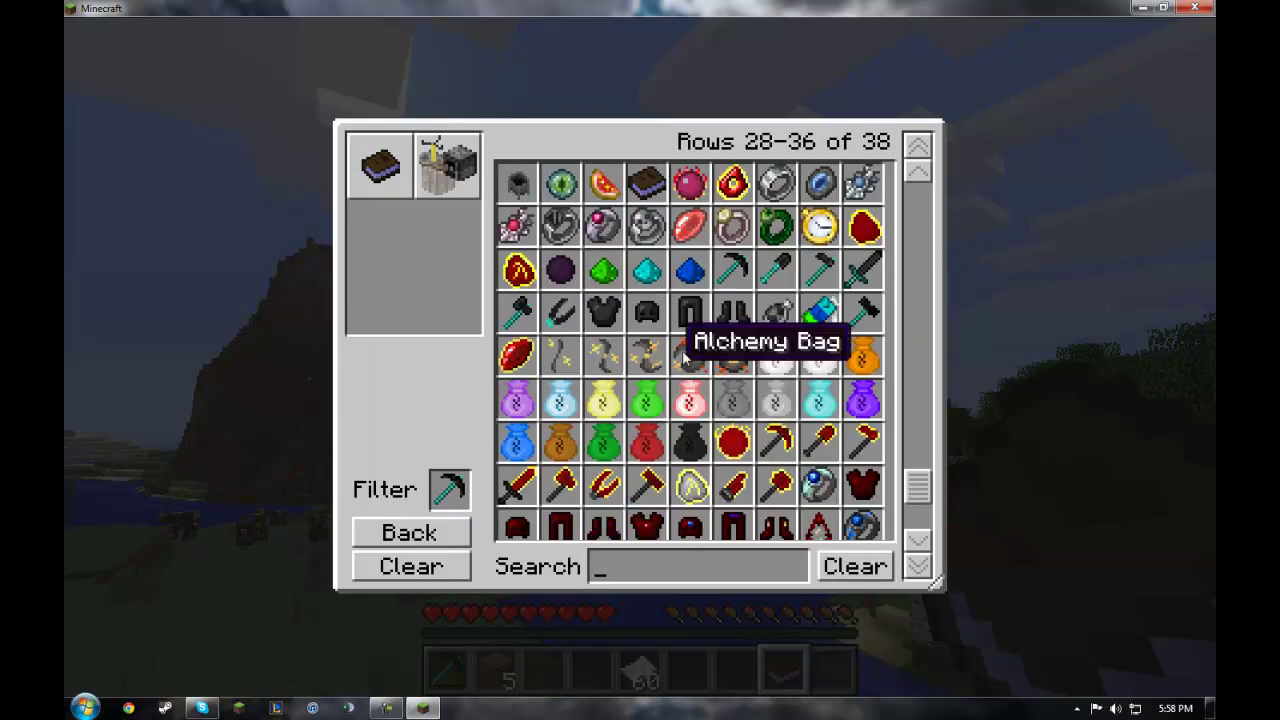
{"action": "left_click", "coordinate": [724, 228]}
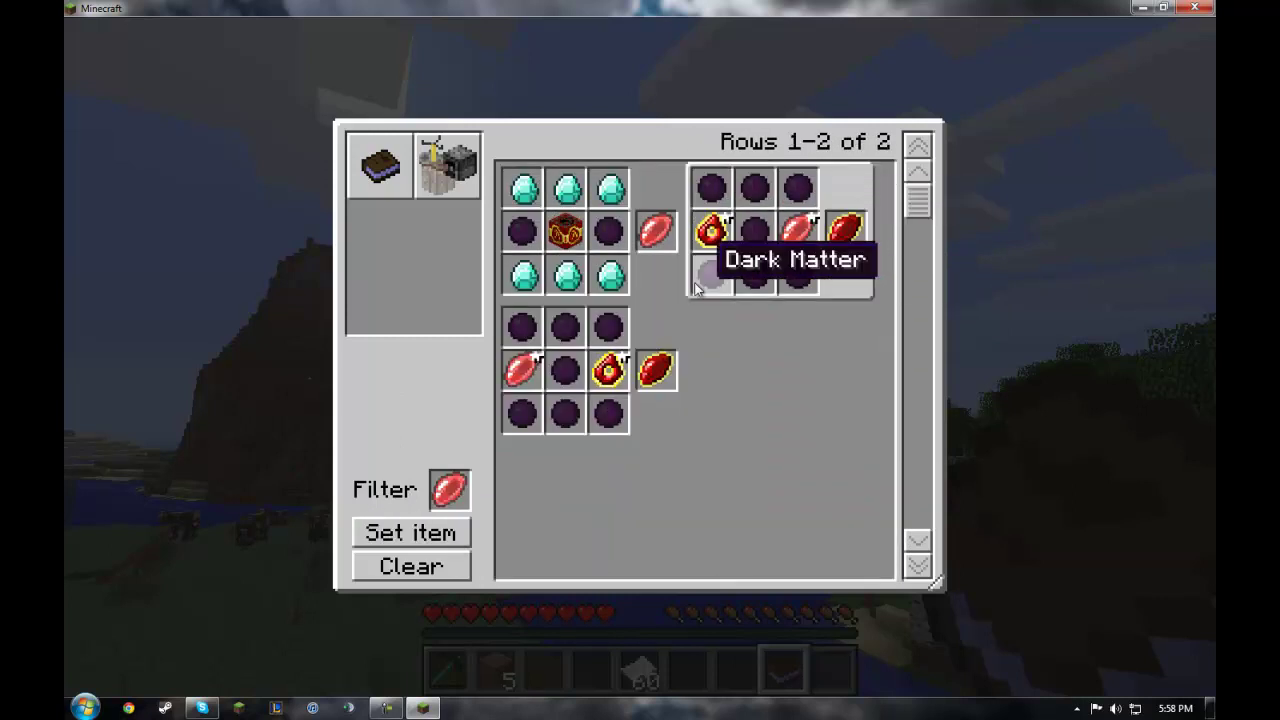
Step: Filter the recipe book by Dirt and examine the recipes that use it
{"action": "left_click", "coordinate": [447, 540]}
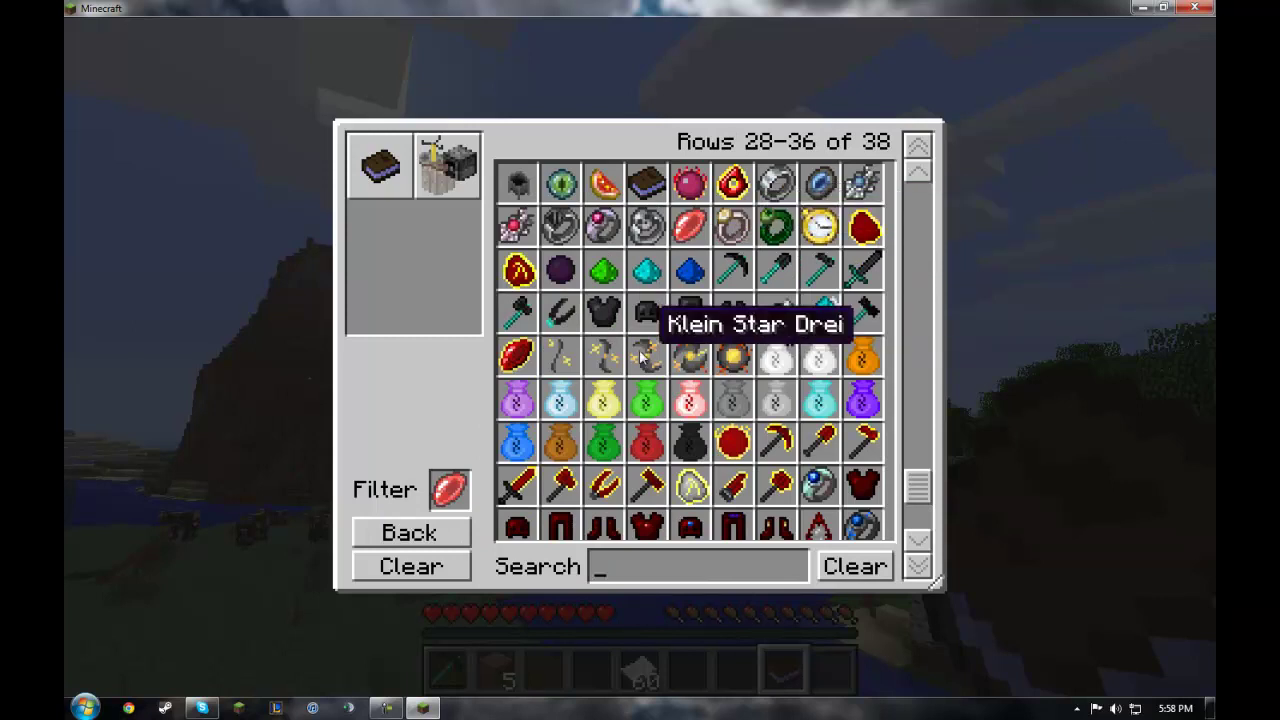
{"action": "scroll", "coordinate": [640, 340], "scroll_direction": "up", "scroll_amount": 9}
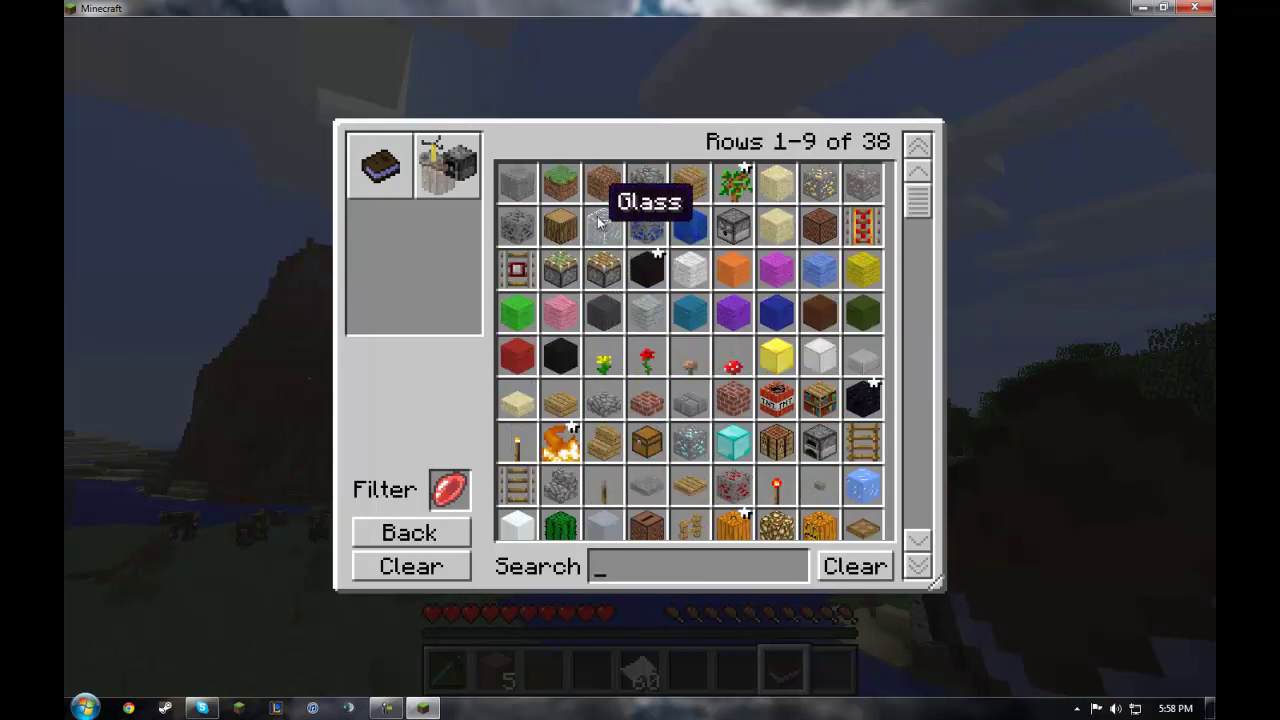
{"action": "left_click", "coordinate": [604, 183]}
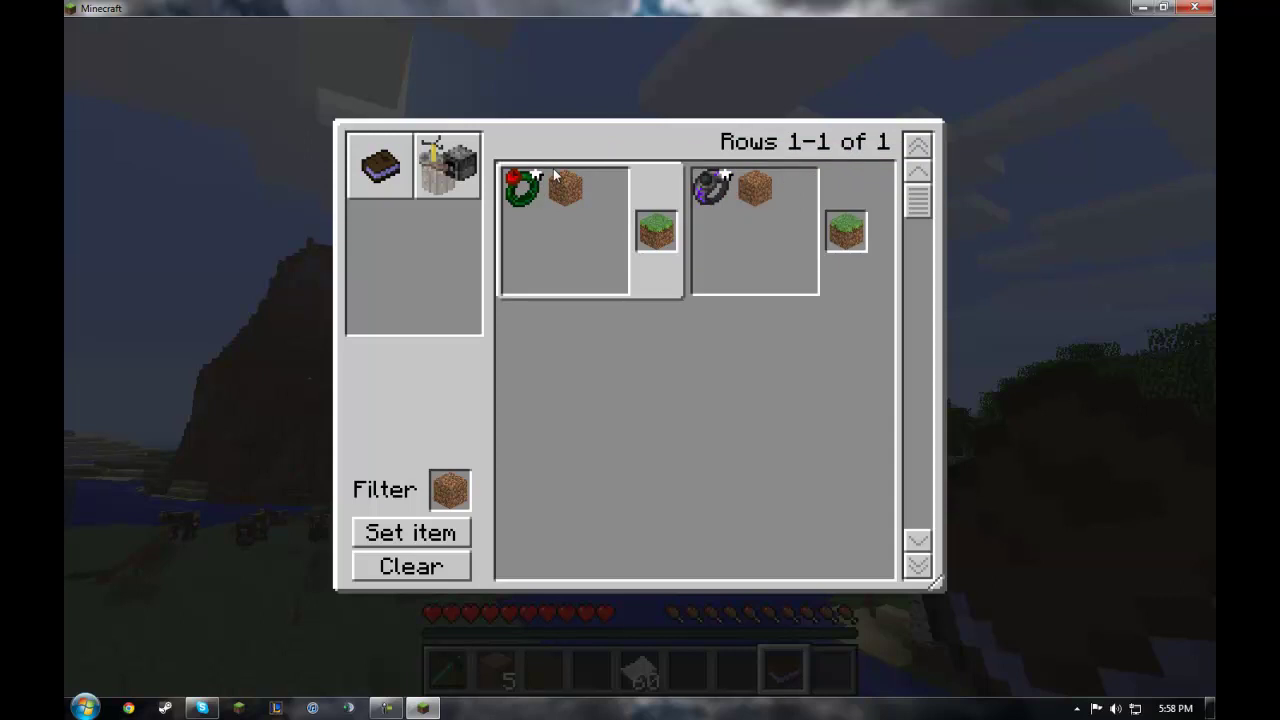
{"action": "left_click", "coordinate": [456, 527]}
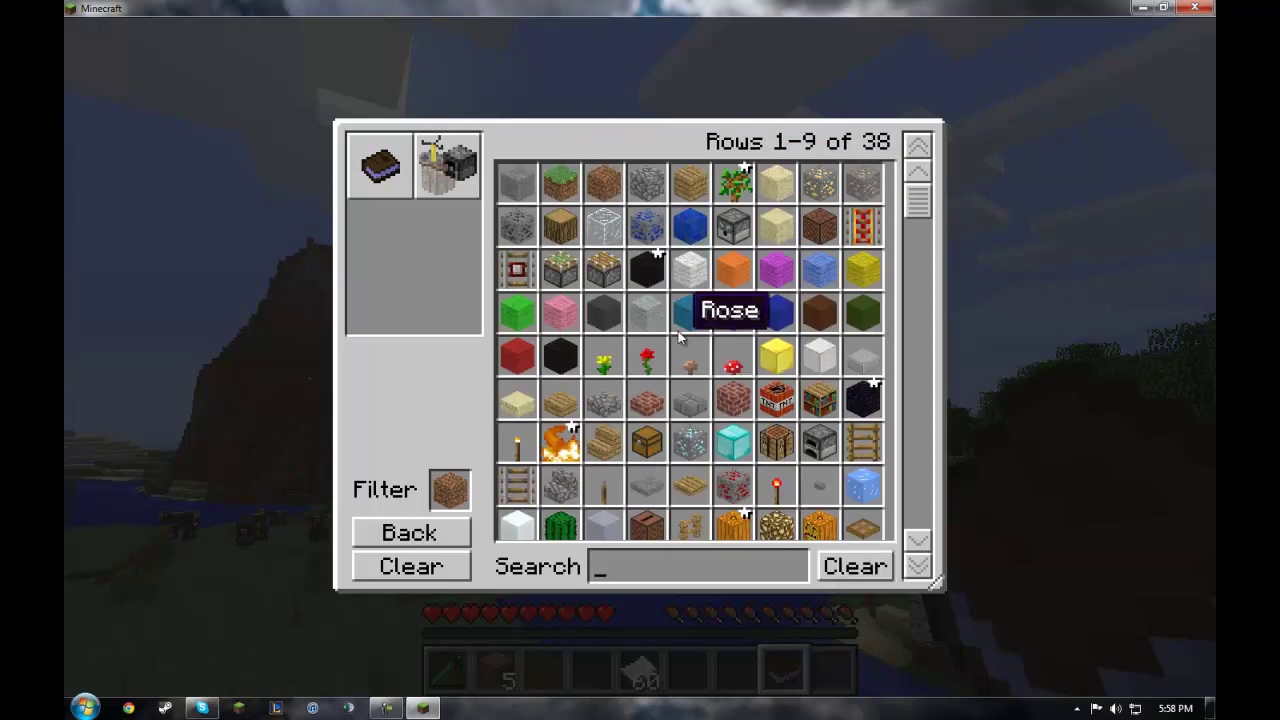
{"action": "scroll", "coordinate": [660, 290], "scroll_direction": "down", "scroll_amount": 3}
{"action": "scroll", "coordinate": [643, 220], "scroll_direction": "up", "scroll_amount": 3}
{"action": "left_click", "coordinate": [629, 180]}
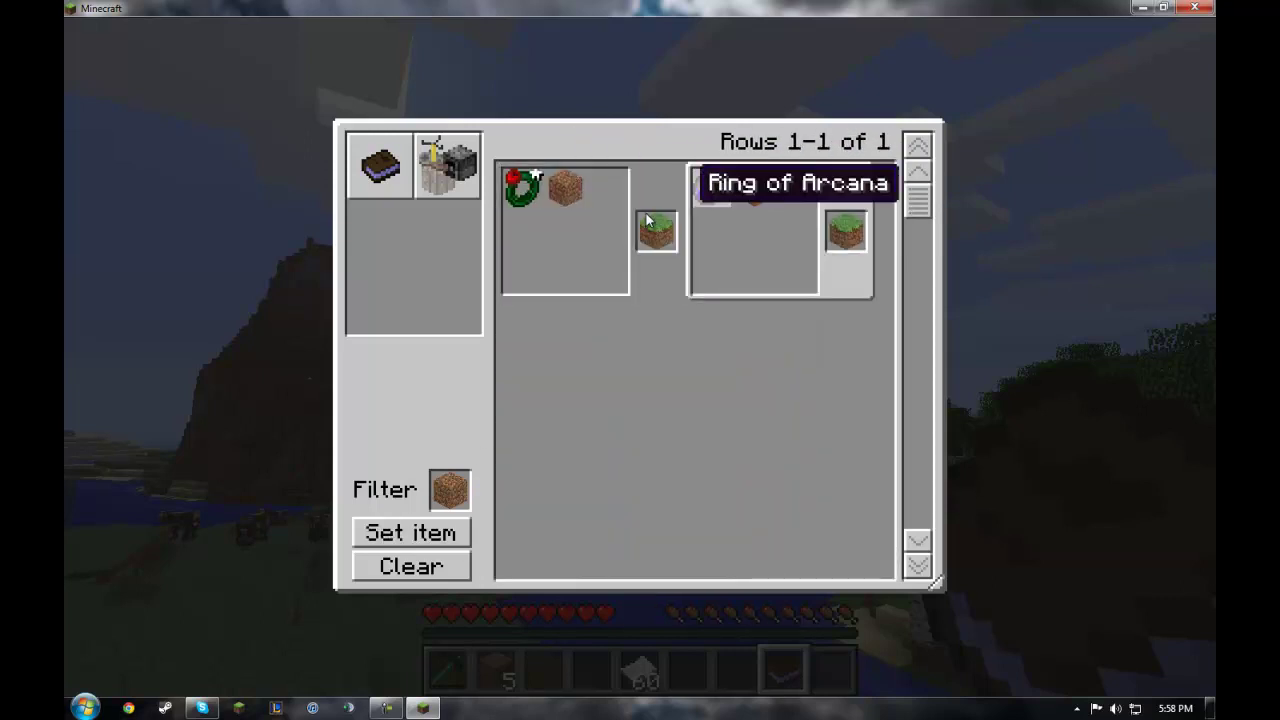
Step: Filter the recipe book by Cobblestone and look through all of its recipes
{"action": "left_click", "coordinate": [436, 524]}
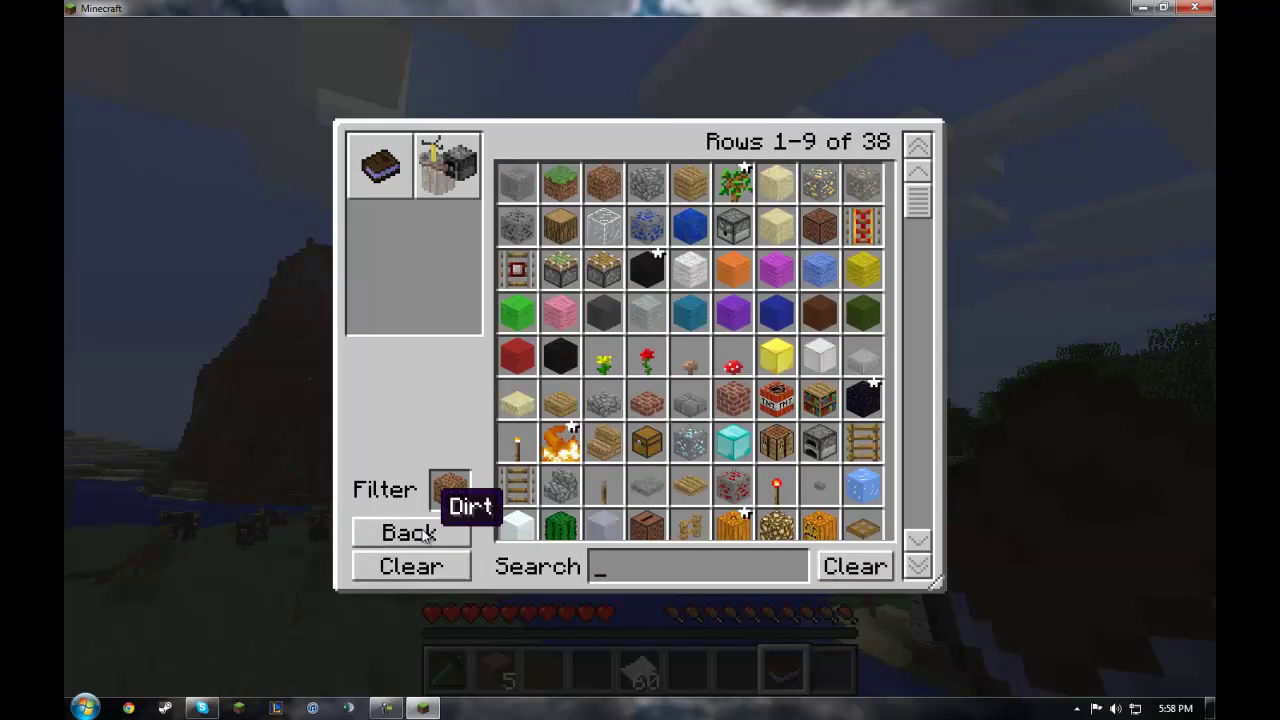
{"action": "left_click", "coordinate": [645, 190]}
{"action": "scroll", "coordinate": [641, 327], "scroll_direction": "down", "scroll_amount": 4}
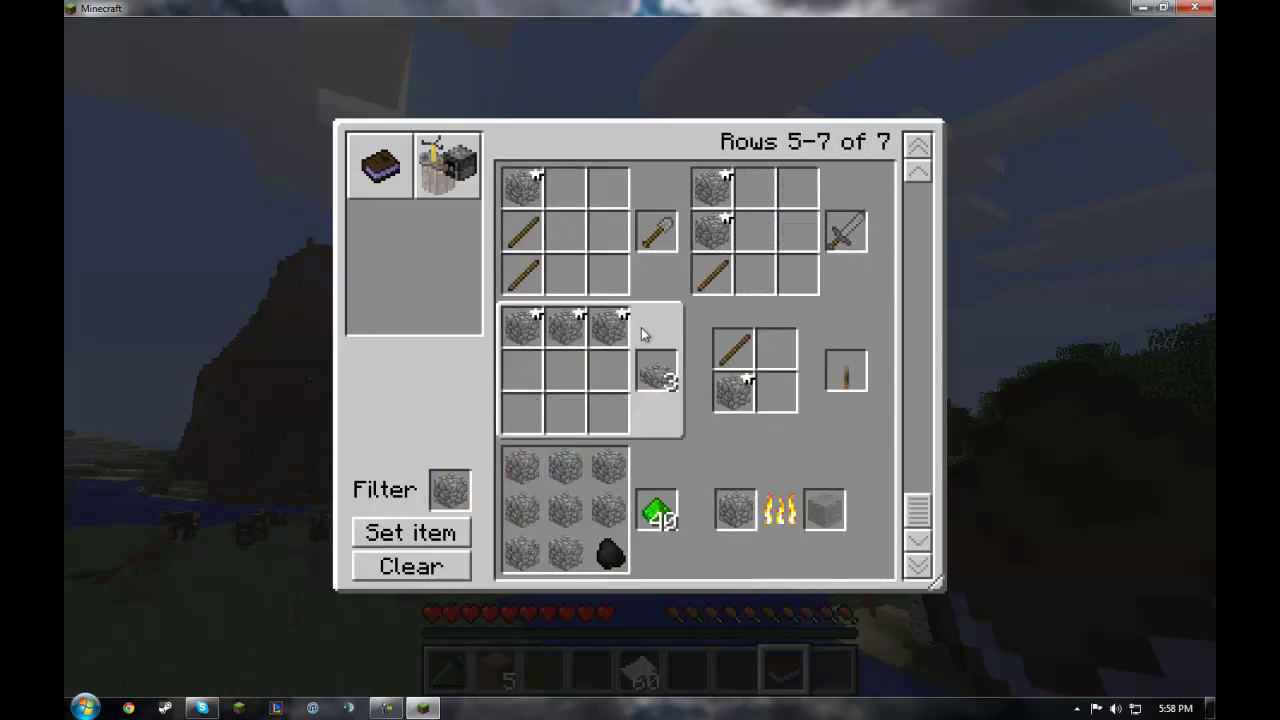
{"action": "scroll", "coordinate": [588, 255], "scroll_direction": "up", "scroll_amount": 4}
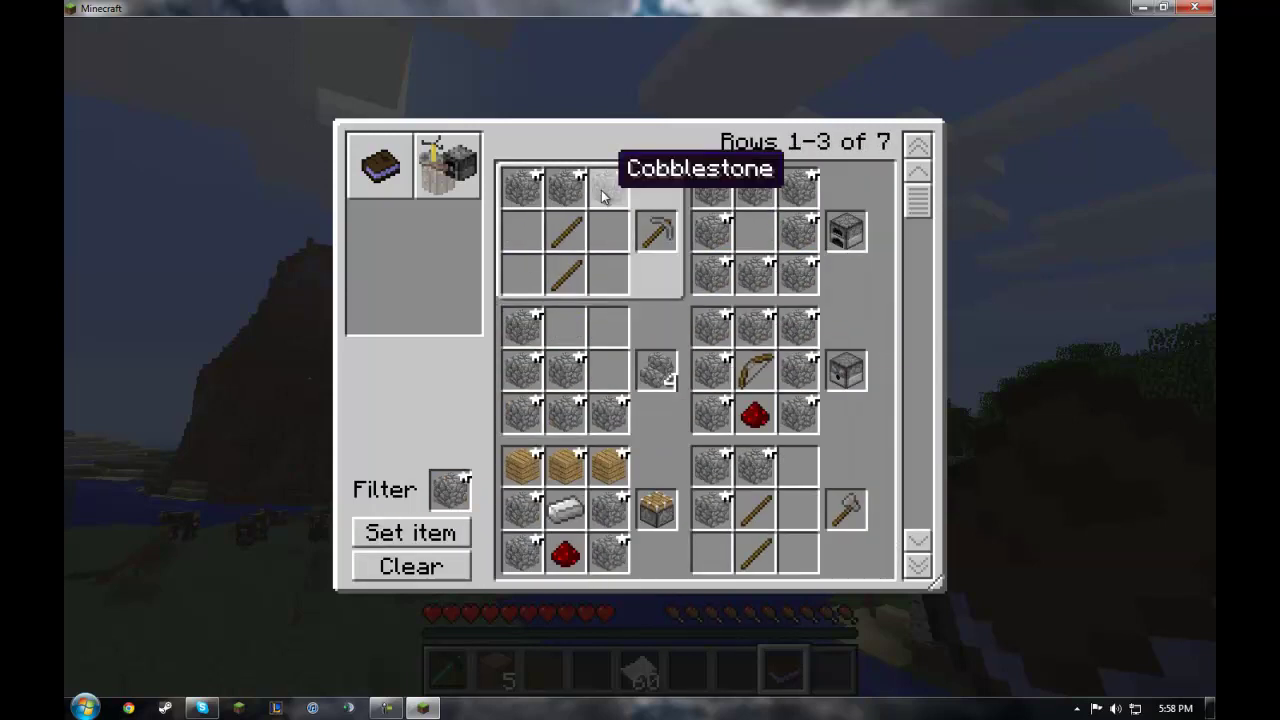
{"action": "scroll", "coordinate": [624, 404], "scroll_direction": "down", "scroll_amount": 4}
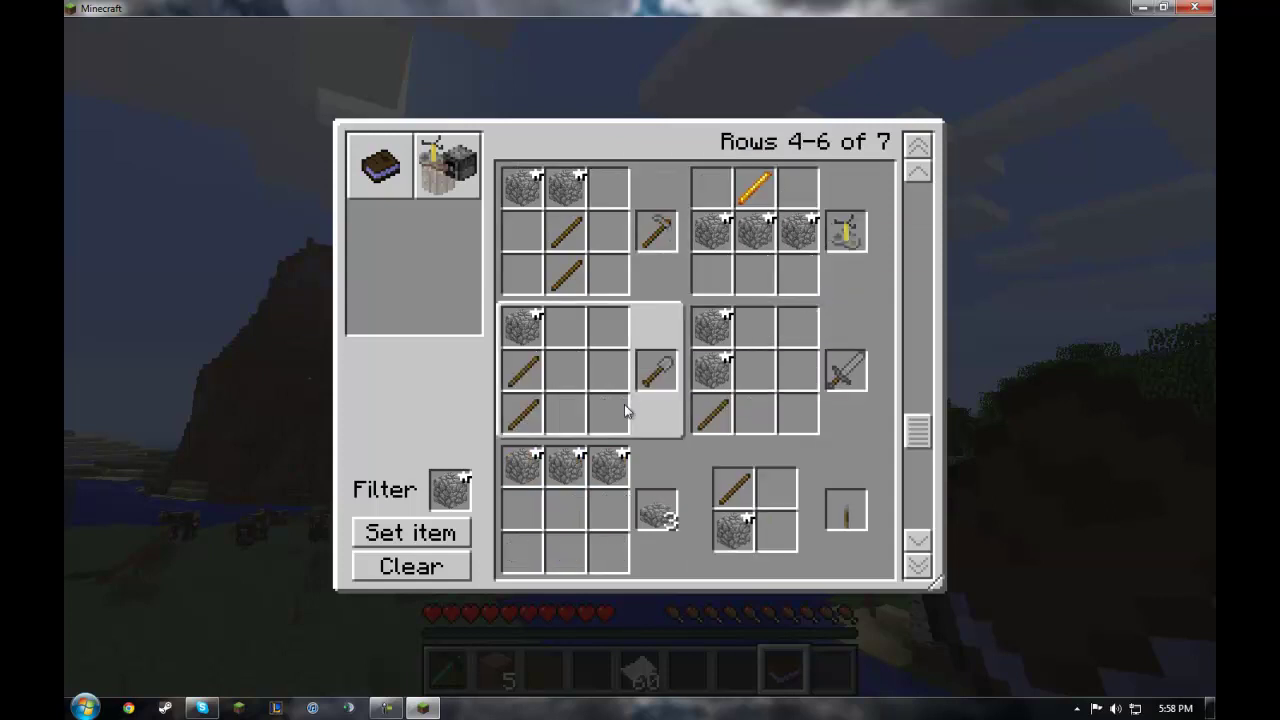
{"action": "scroll", "coordinate": [610, 440], "scroll_direction": "up", "scroll_amount": 4}
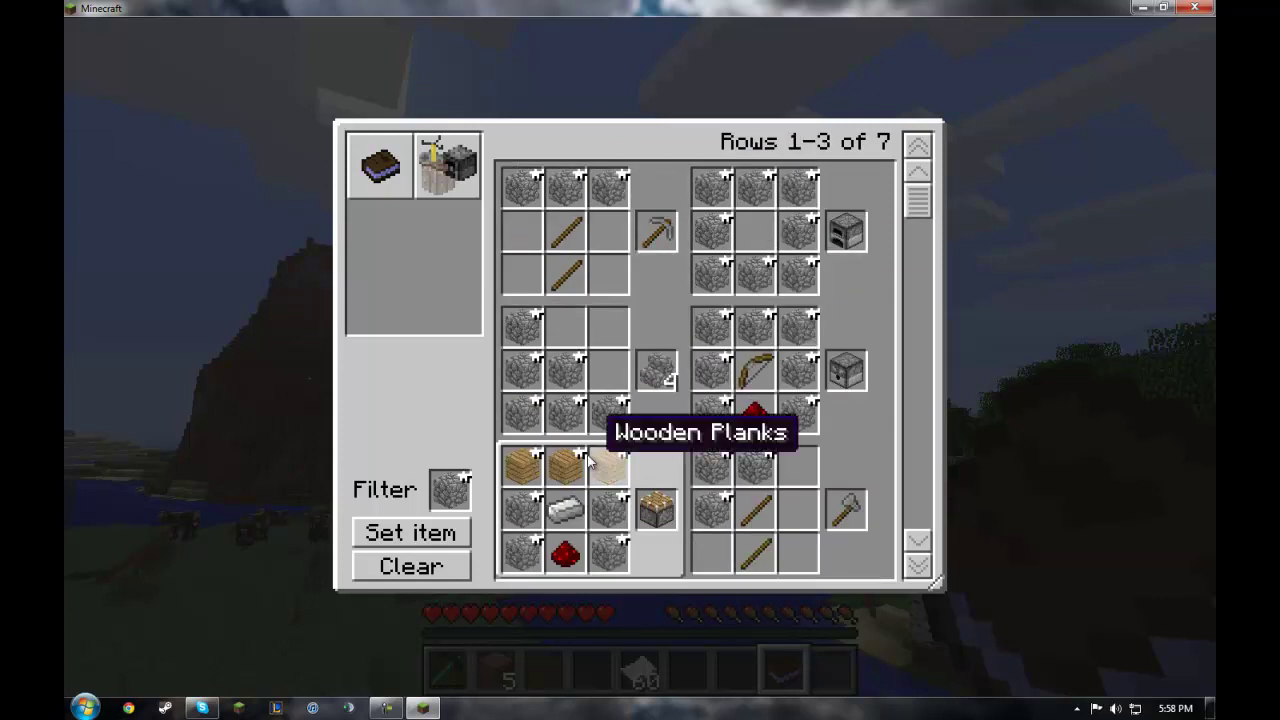
Step: Review the Dirt recipes again and clear the recipe book's item filter
{"action": "left_click", "coordinate": [450, 490]}
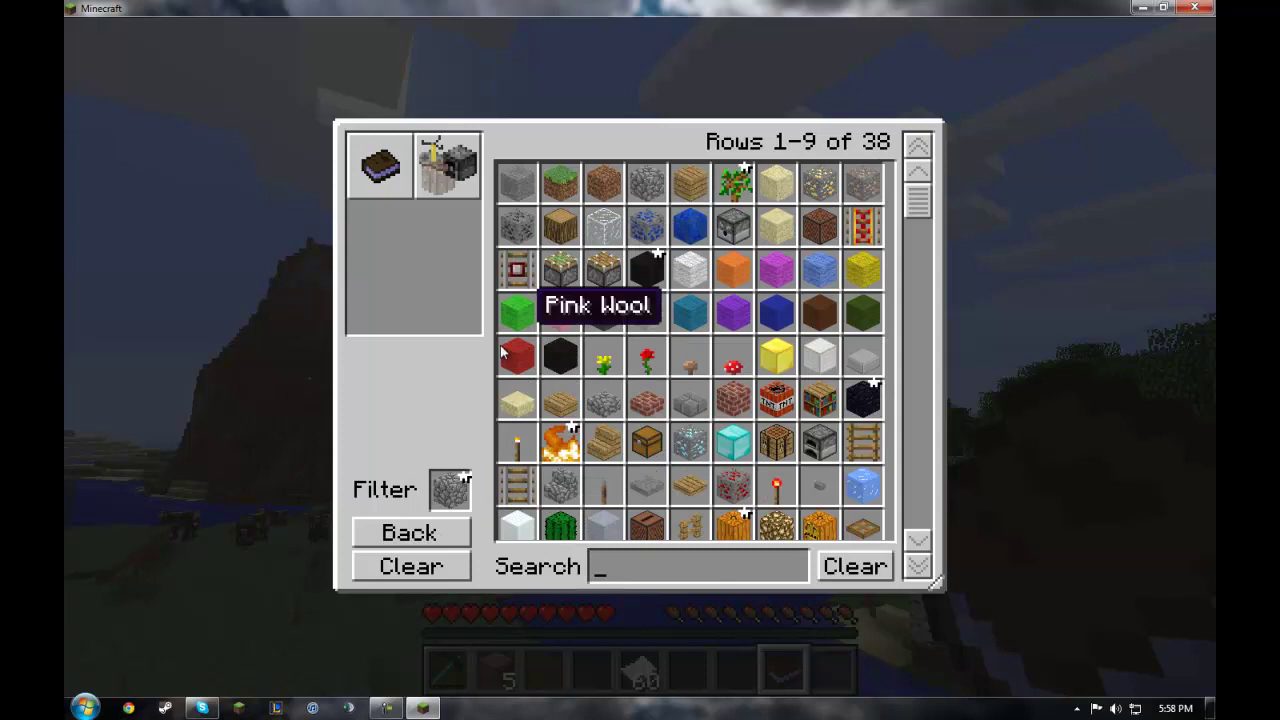
{"action": "left_click", "coordinate": [600, 186]}
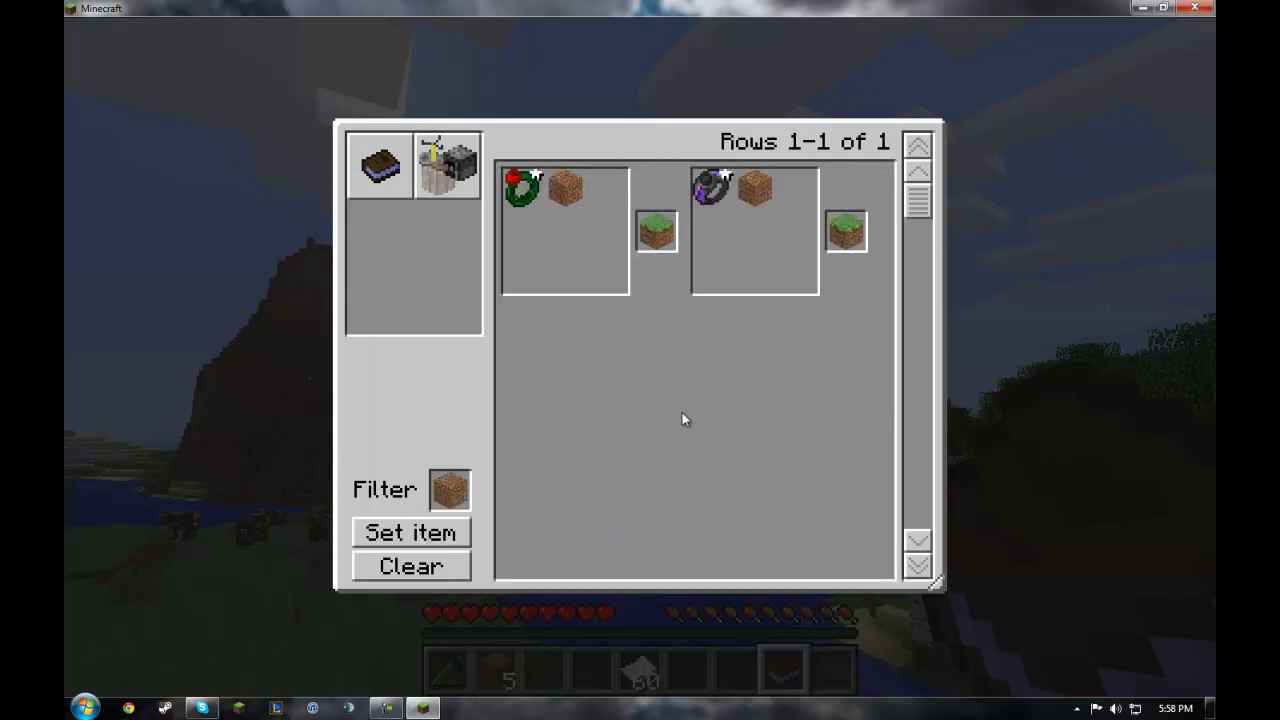
{"action": "left_click", "coordinate": [411, 566]}
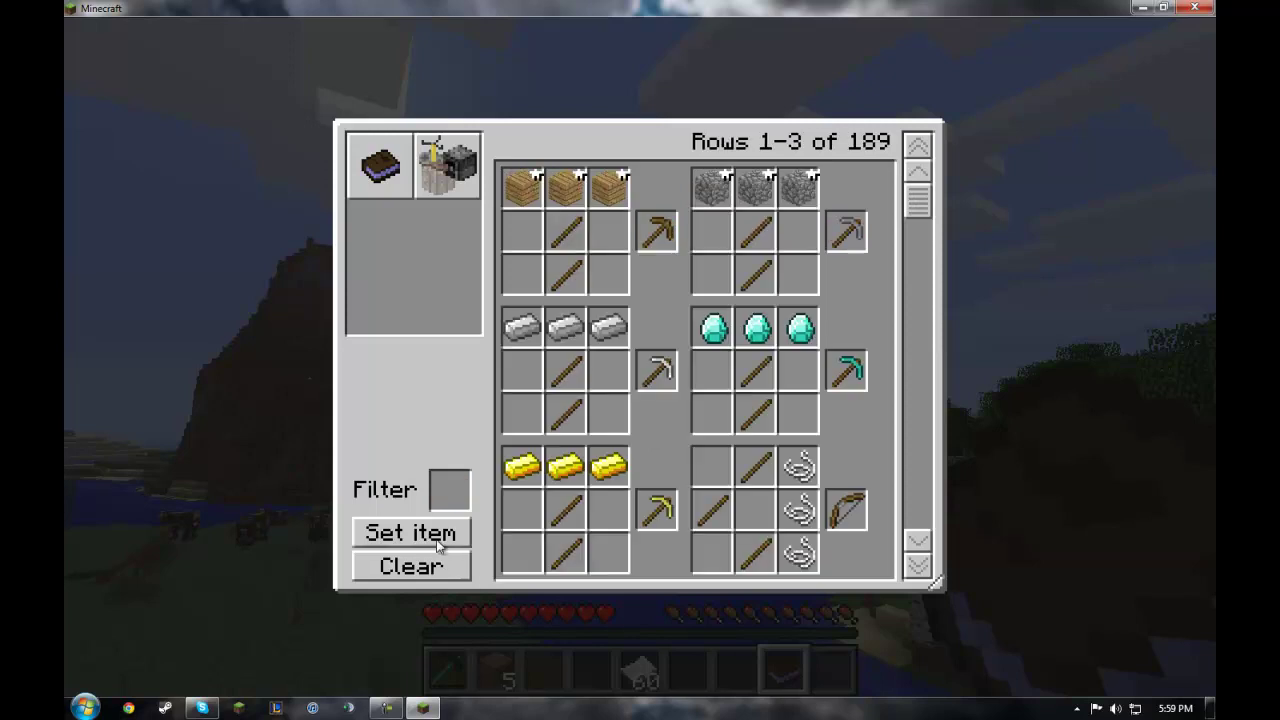
Step: Open the recipe book's filter item list and look through all its rows, down to the alchemy bags and other modded items
{"action": "left_click", "coordinate": [411, 532]}
{"action": "scroll", "coordinate": [688, 395], "scroll_direction": "down", "scroll_amount": 6}
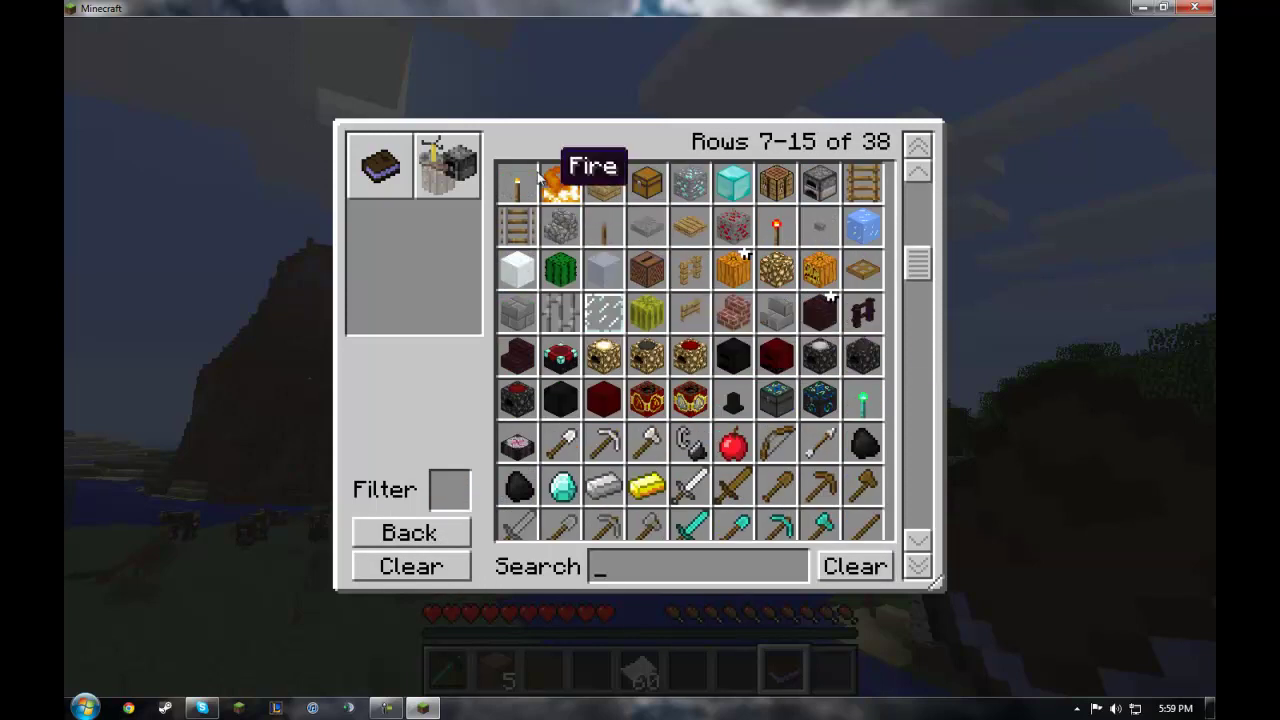
{"action": "scroll", "coordinate": [748, 350], "scroll_direction": "up", "scroll_amount": 6}
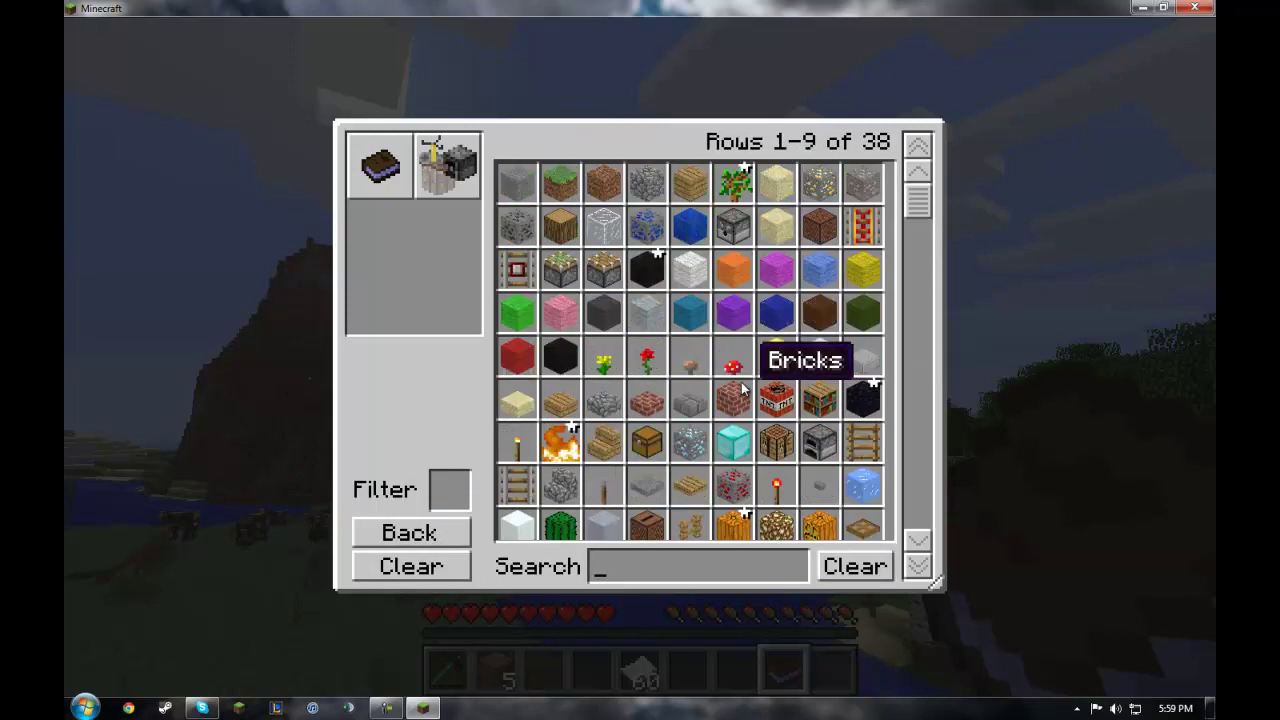
{"action": "scroll", "coordinate": [748, 265], "scroll_direction": "down", "scroll_amount": 9}
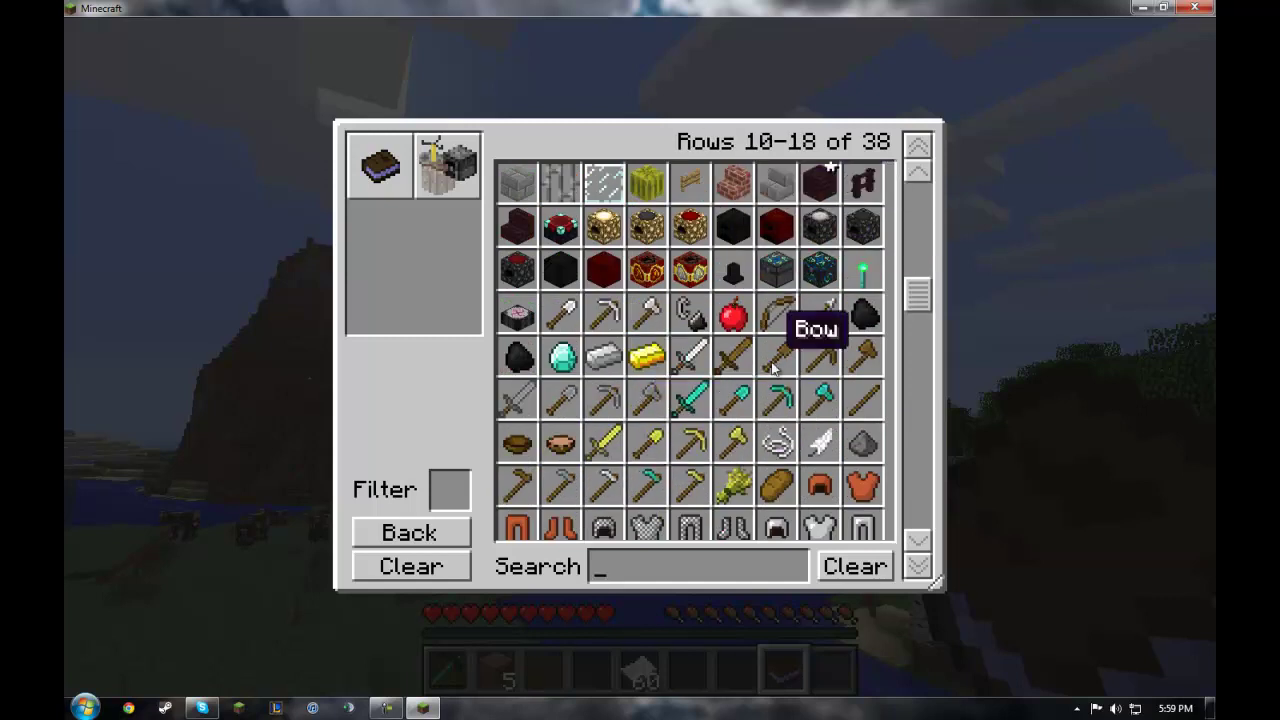
{"action": "scroll", "coordinate": [775, 350], "scroll_direction": "down", "scroll_amount": 3}
{"action": "scroll", "coordinate": [776, 210], "scroll_direction": "up", "scroll_amount": 3}
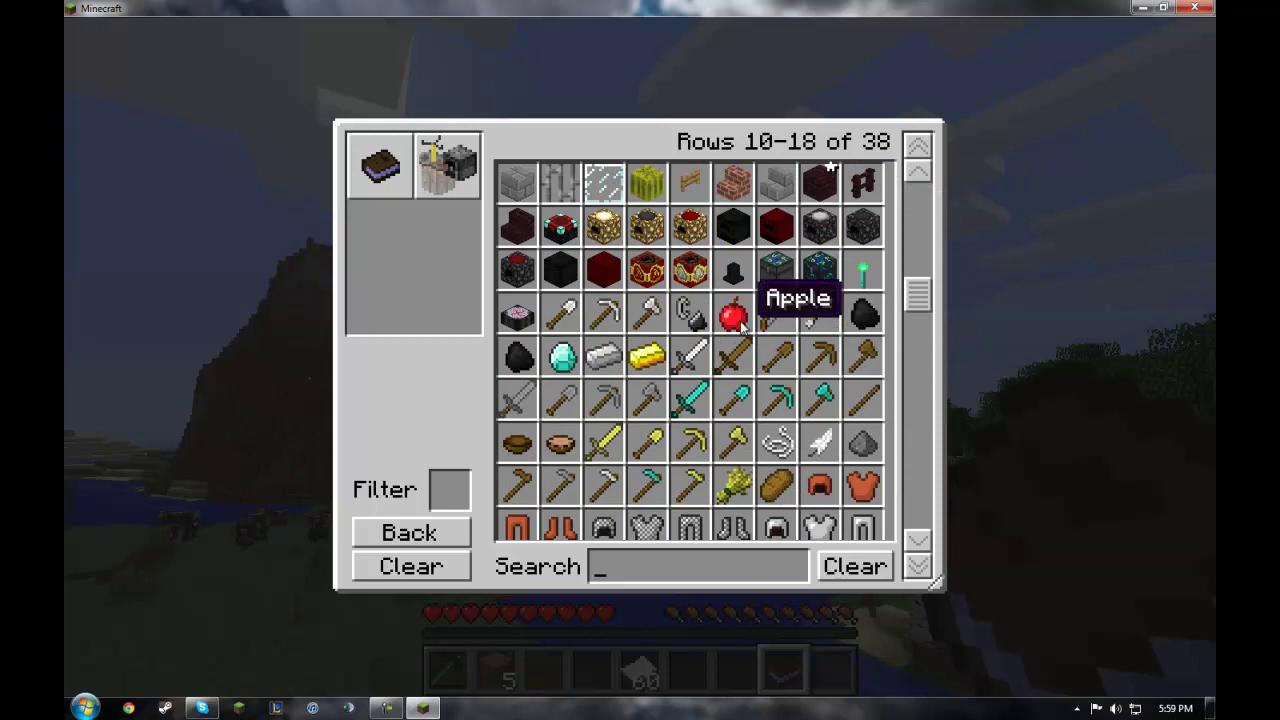
{"action": "scroll", "coordinate": [735, 340], "scroll_direction": "down", "scroll_amount": 12}
{"action": "scroll", "coordinate": [728, 360], "scroll_direction": "down", "scroll_amount": 8}
{"action": "scroll", "coordinate": [735, 365], "scroll_direction": "up", "scroll_amount": 6}
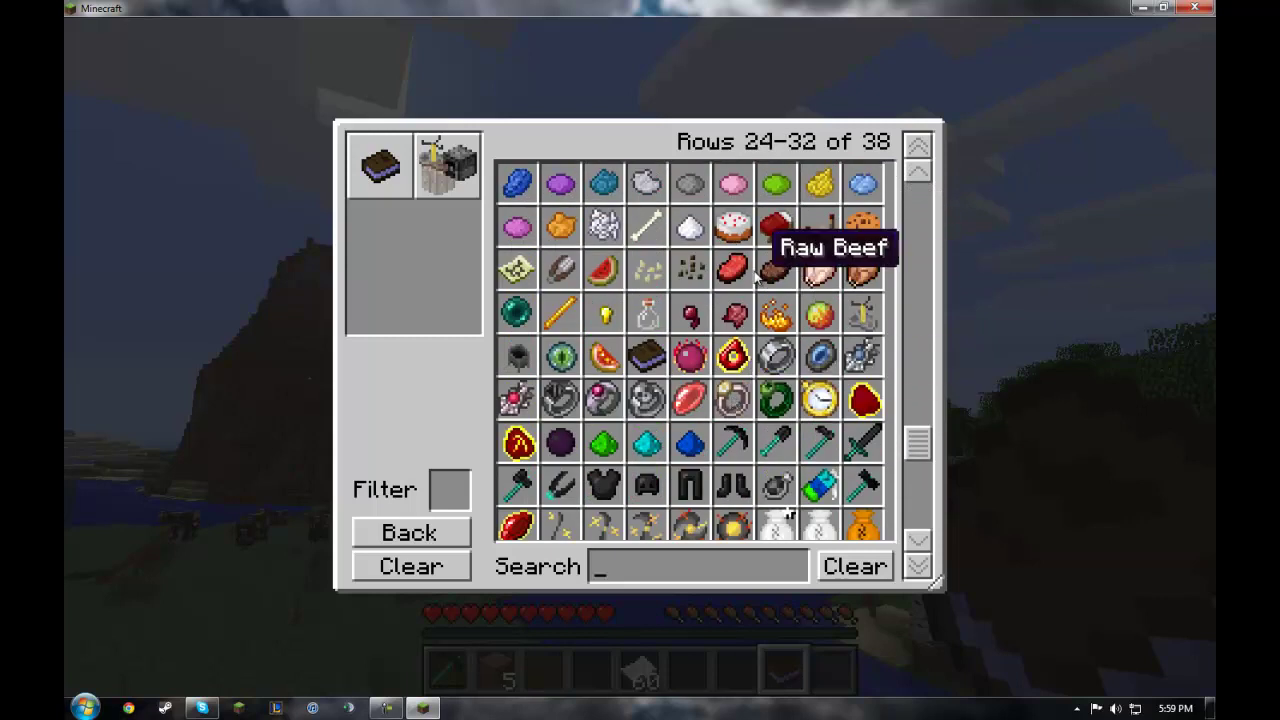
{"action": "scroll", "coordinate": [740, 320], "scroll_direction": "down", "scroll_amount": 6}
{"action": "scroll", "coordinate": [760, 430], "scroll_direction": "up", "scroll_amount": 3}
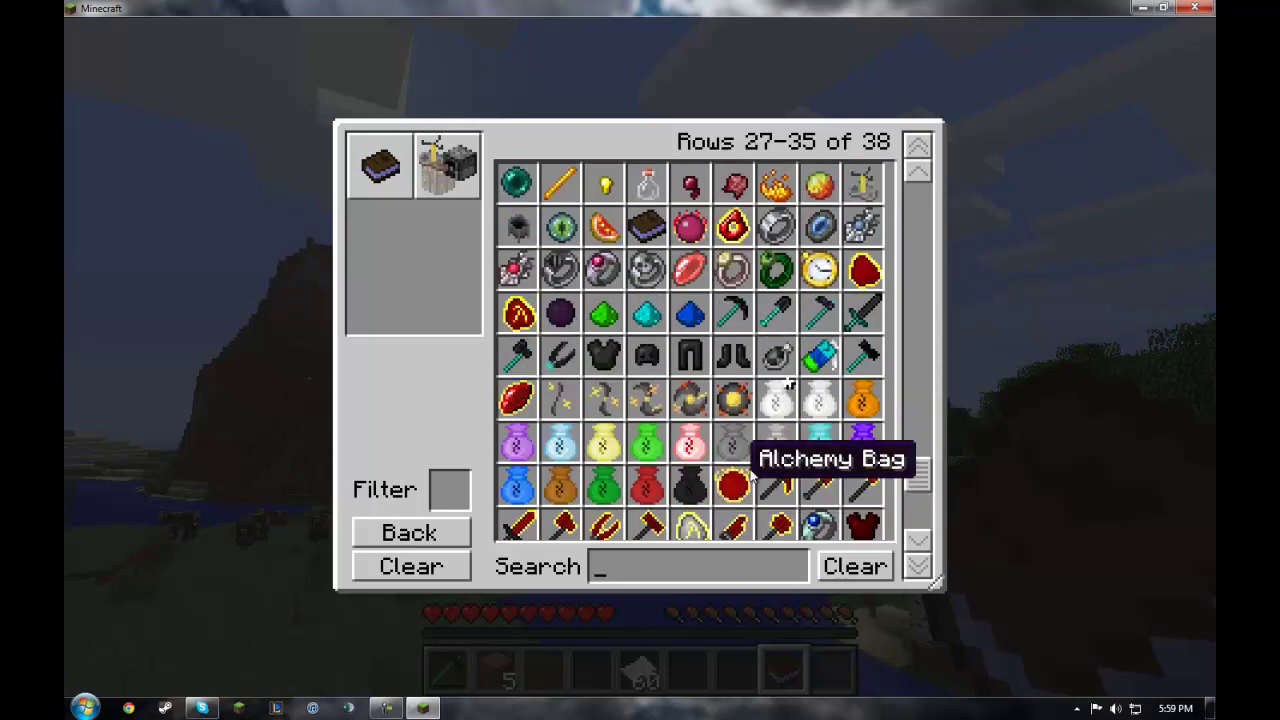
{"action": "scroll", "coordinate": [770, 435], "scroll_direction": "down", "scroll_amount": 3}
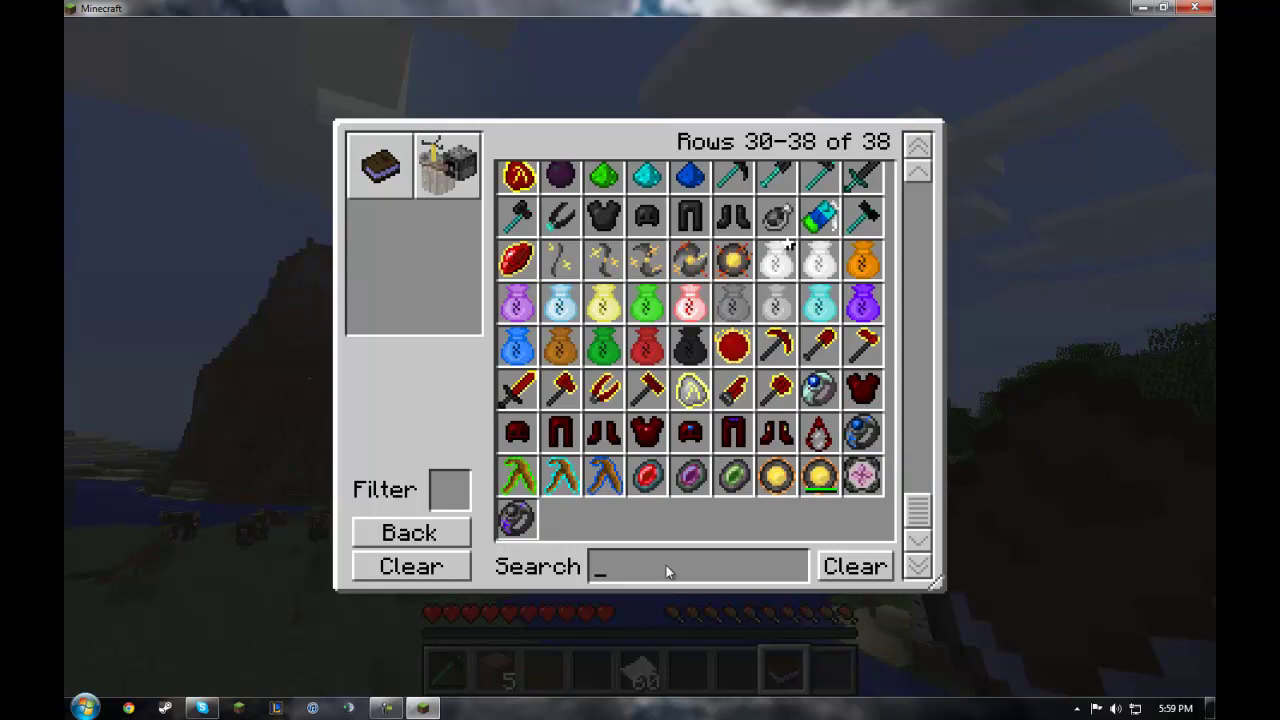
Step: Try the item search with random letters, erase the text and close the recipe book
{"action": "type", "text": "faklsdjflkajsdfj"}
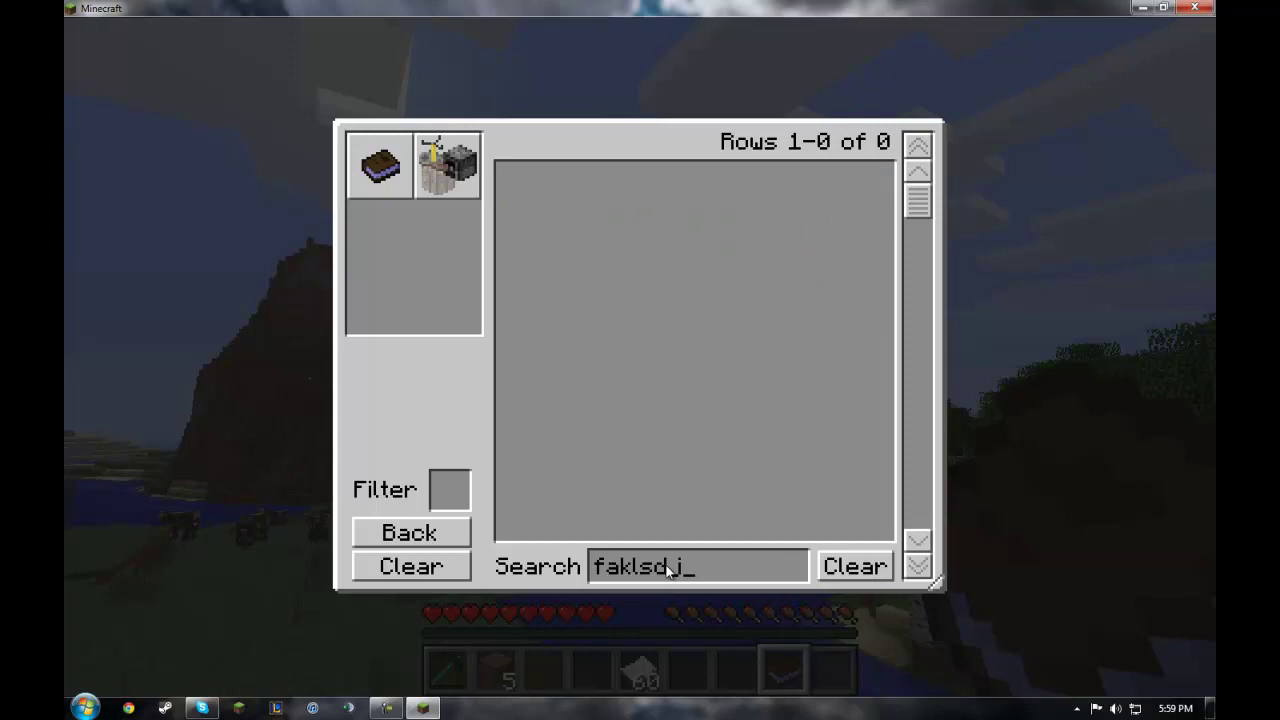
{"action": "key", "text": "BackSpace"}
{"action": "key", "text": "BackSpace"}
{"action": "key", "text": "BackSpace"}
{"action": "key", "text": "BackSpace"}
{"action": "key", "text": "BackSpace"}
{"action": "key", "text": "BackSpace"}
{"action": "key", "text": "BackSpace"}
{"action": "key", "text": "Escape"}
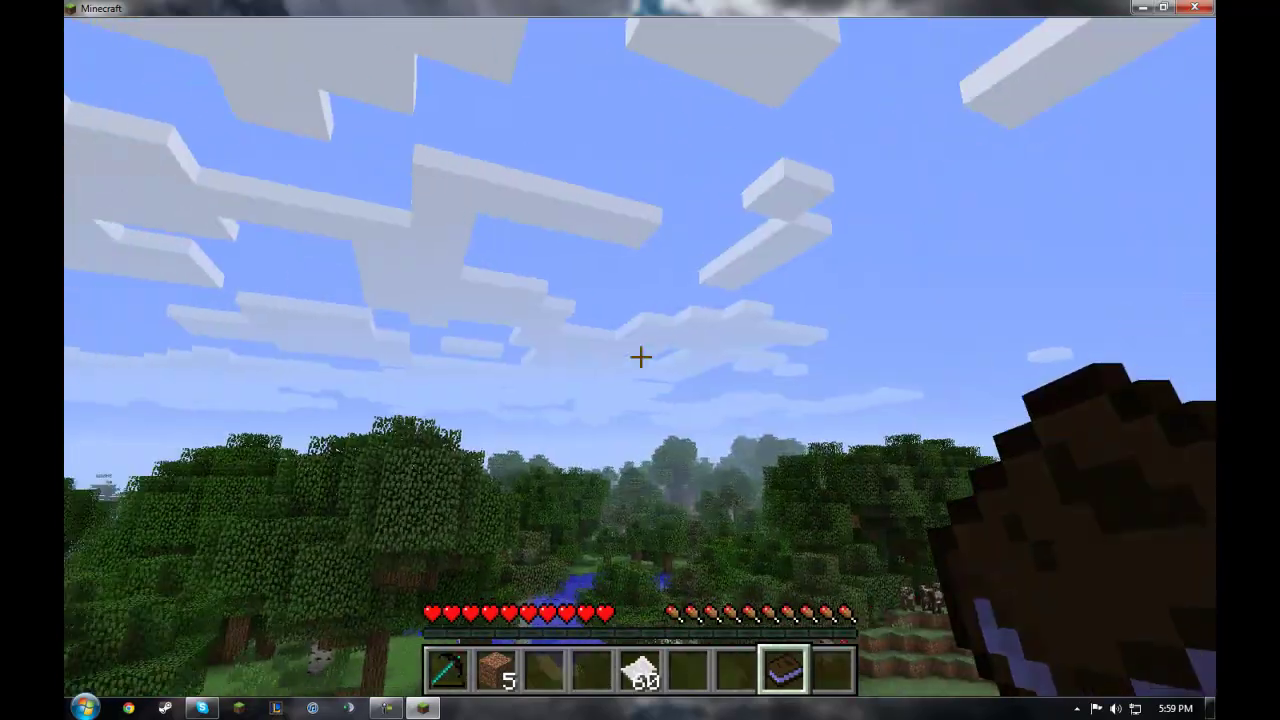
Step: Equip the black-headed, teal-handled pickaxe and travel across the grassland toward the dirt mountain
{"action": "key", "text": "1"}
{"action": "left_click", "coordinate": [640, 357]}
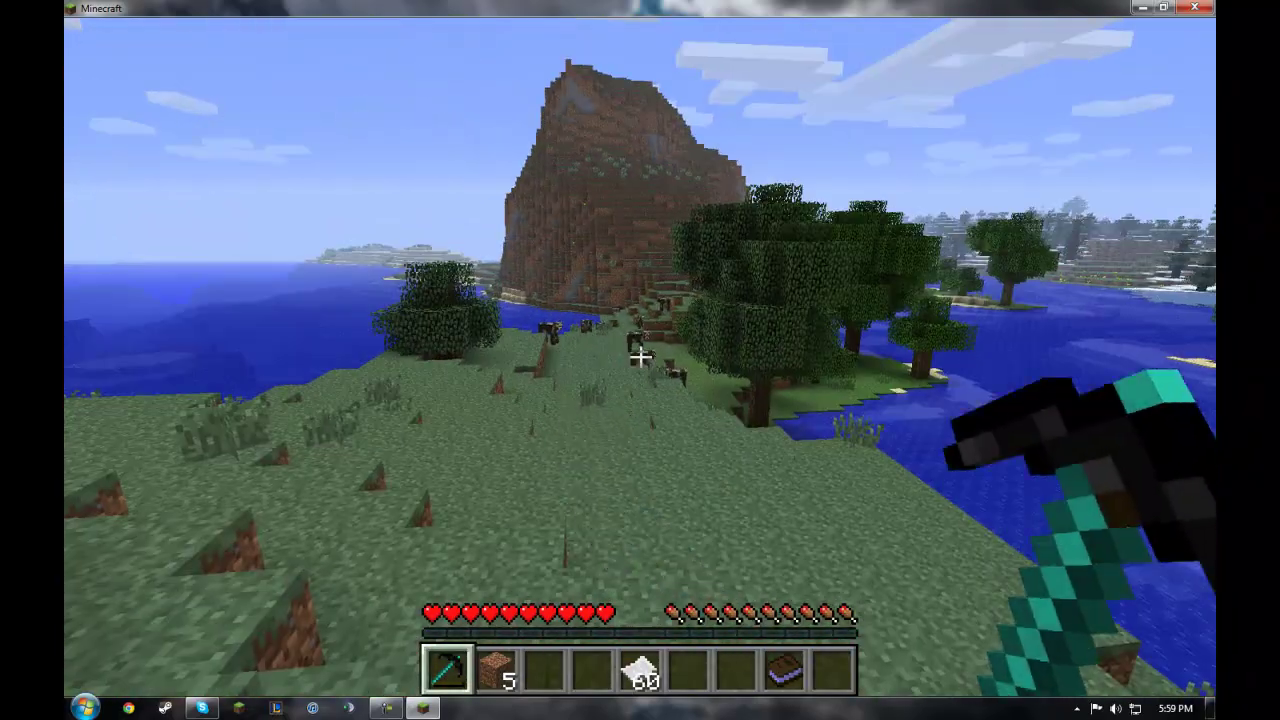
{"action": "key", "text": "w"}
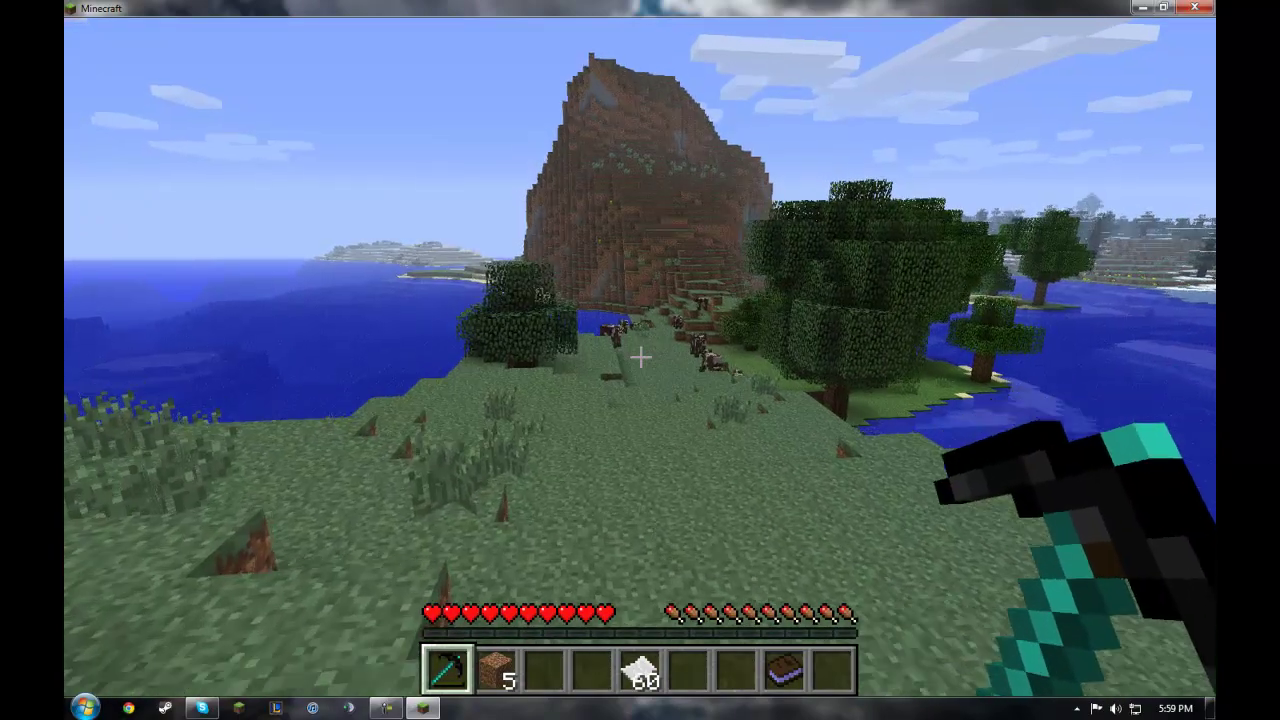
{"action": "key", "text": "space"}
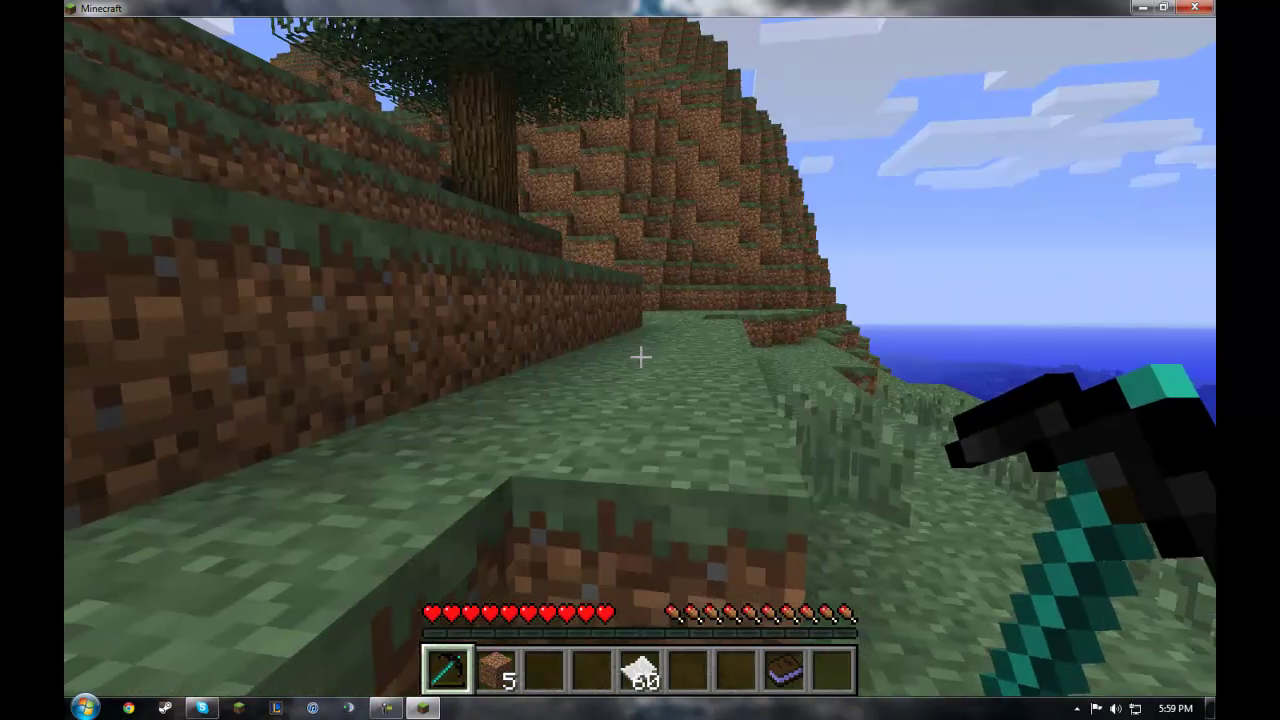
Step: Check the world seed in the debug overlay, hide the overlay and mine a dirt block on the grassy slope
{"action": "key", "text": "shift+F3"}
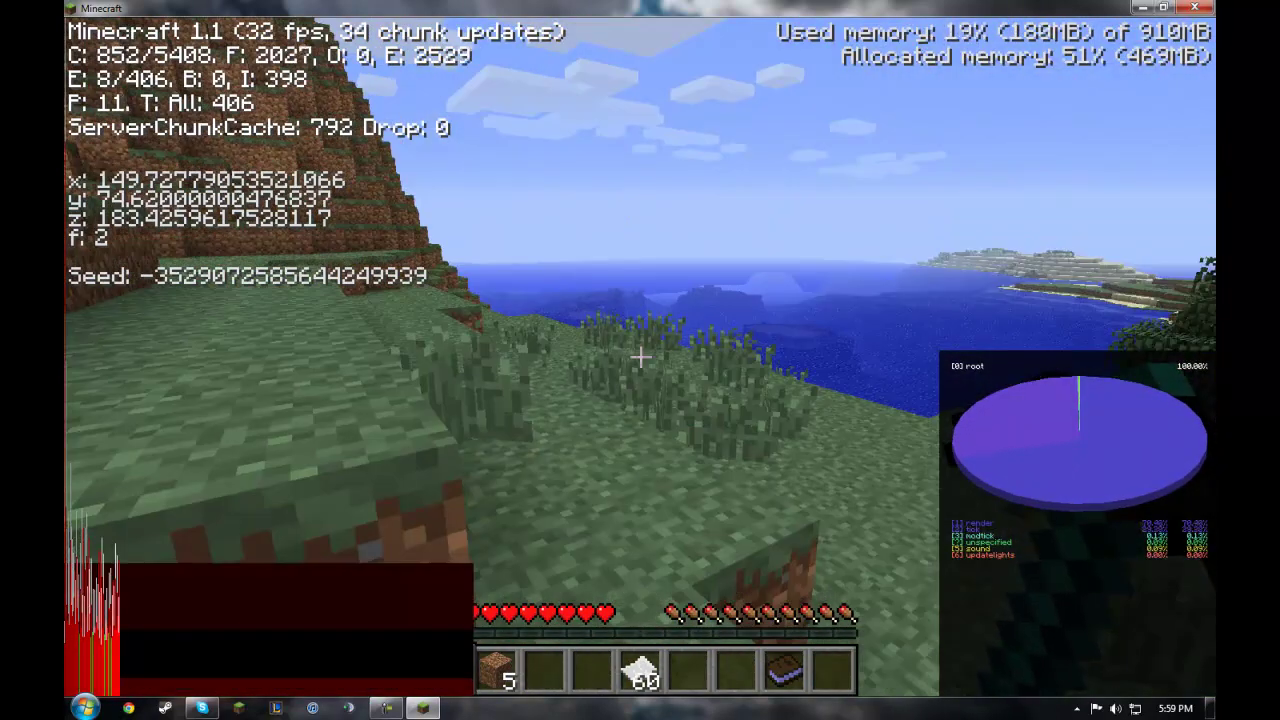
{"action": "key", "text": "F3"}
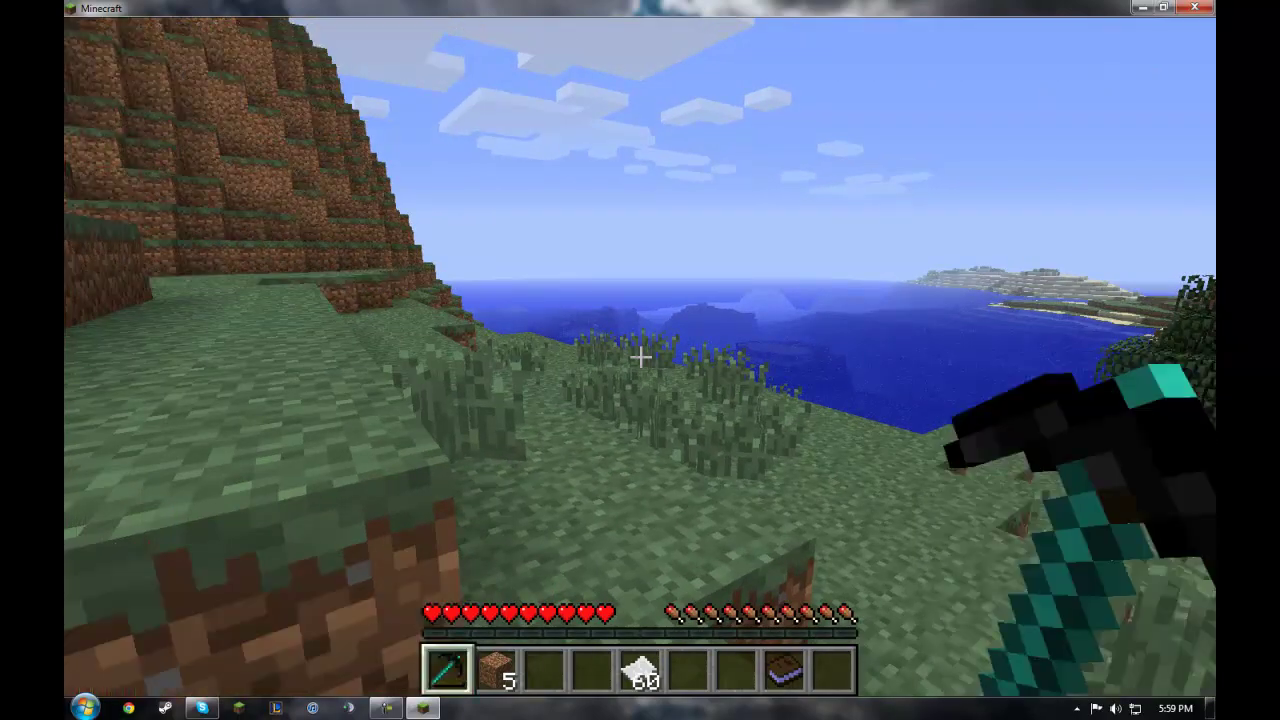
{"action": "left_click", "coordinate": [640, 357]}
{"action": "left_click", "coordinate": [640, 357]}
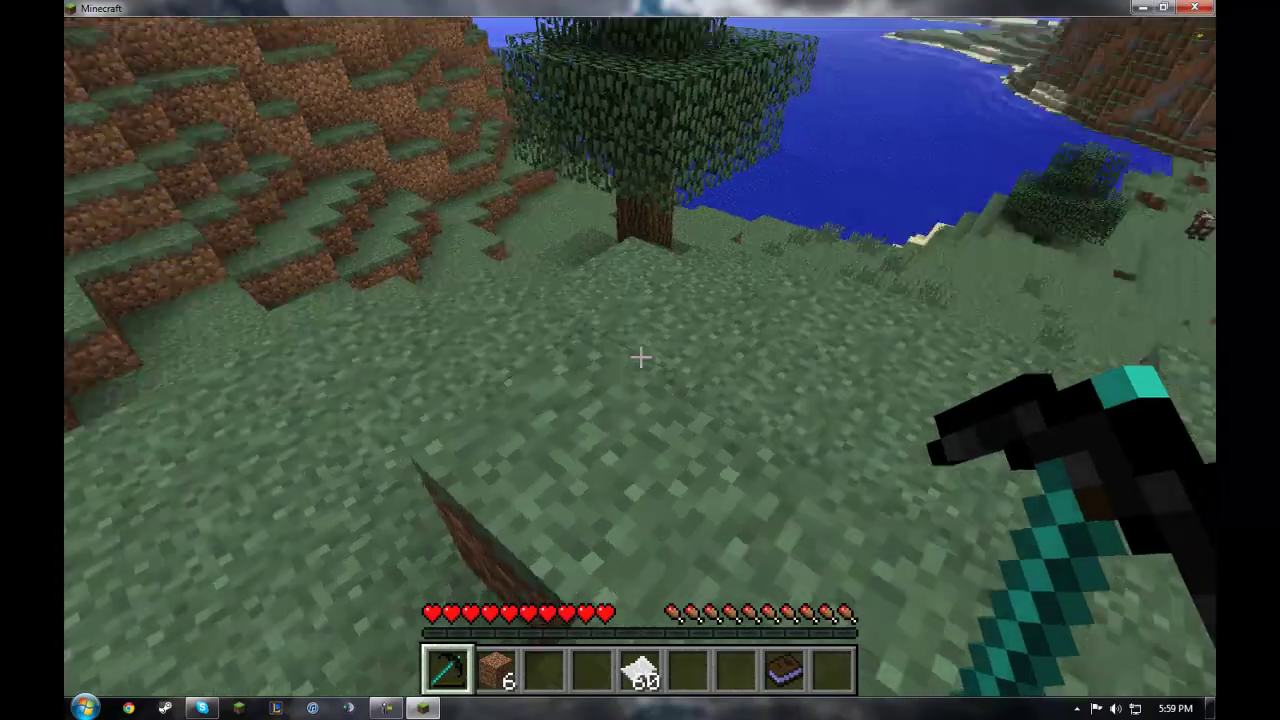
Step: Go to the tree beside the dirt hill and mine its trunk from the top down with the pickaxe, collecting the logs
{"action": "key", "text": "w"}
{"action": "left_click", "coordinate": [640, 357]}
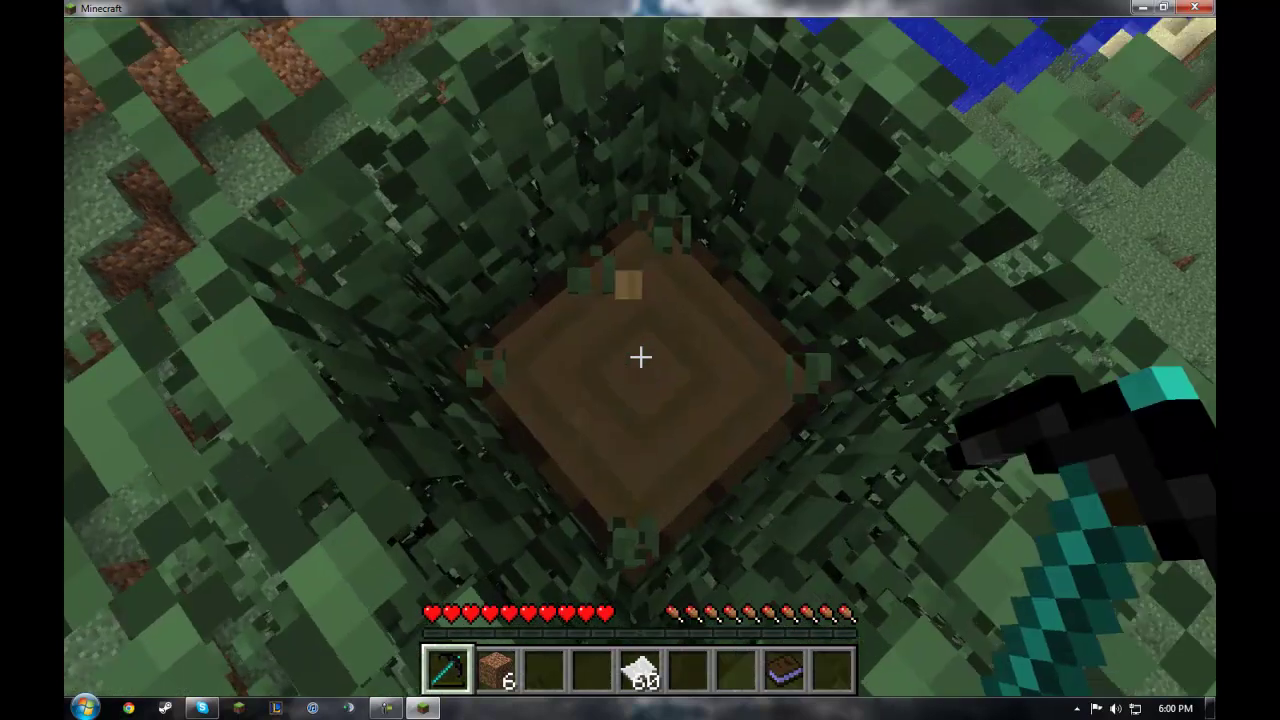
{"action": "left_click", "coordinate": [640, 357]}
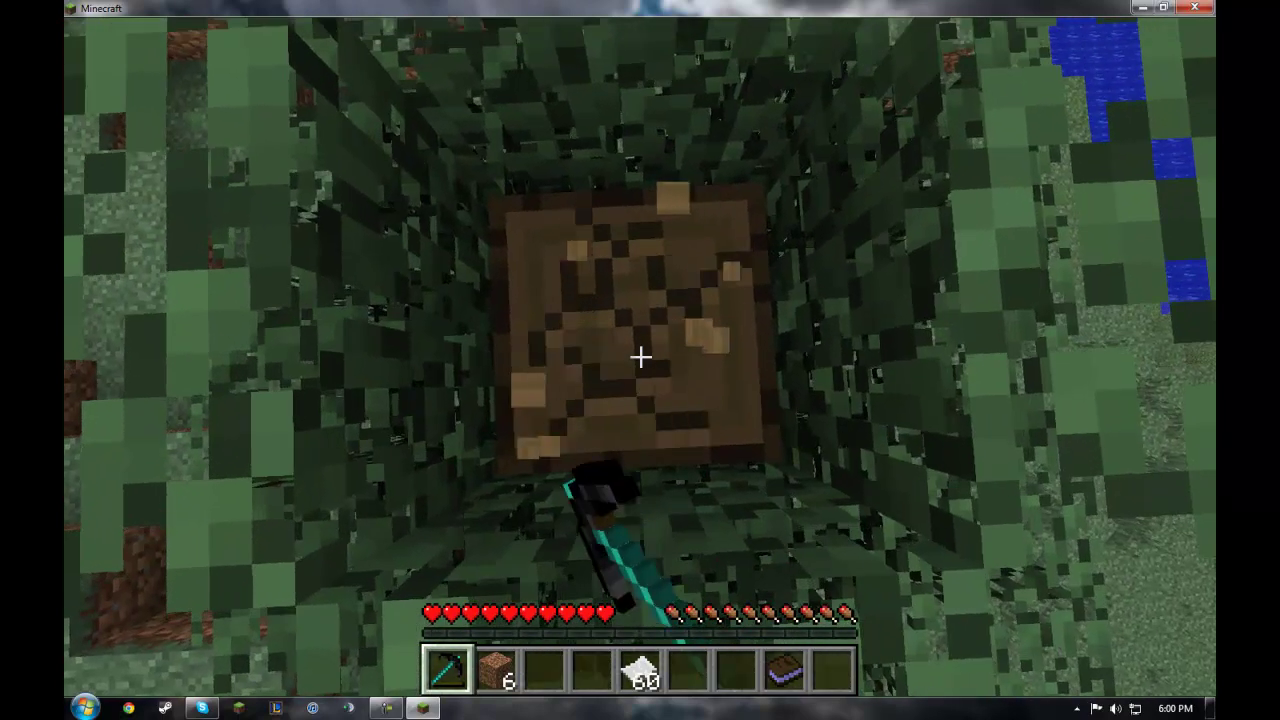
{"action": "left_click", "coordinate": [640, 357]}
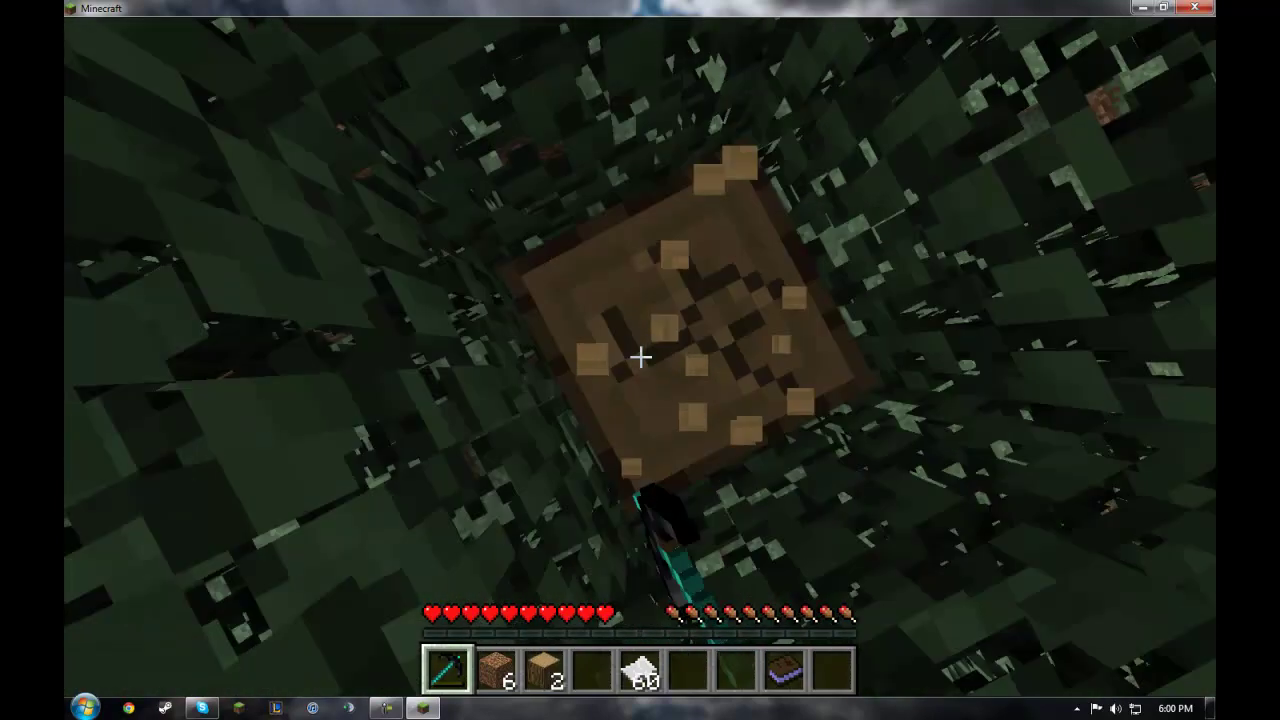
{"action": "left_click", "coordinate": [640, 357]}
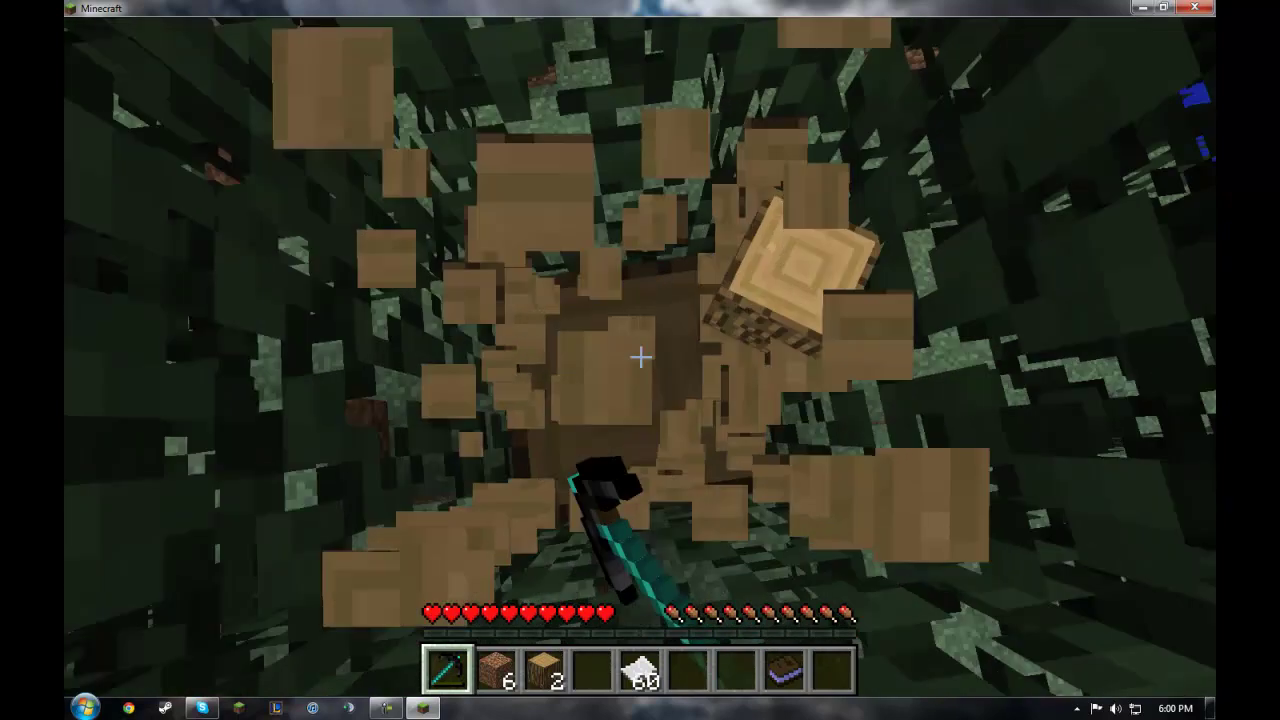
{"action": "left_click", "coordinate": [640, 357]}
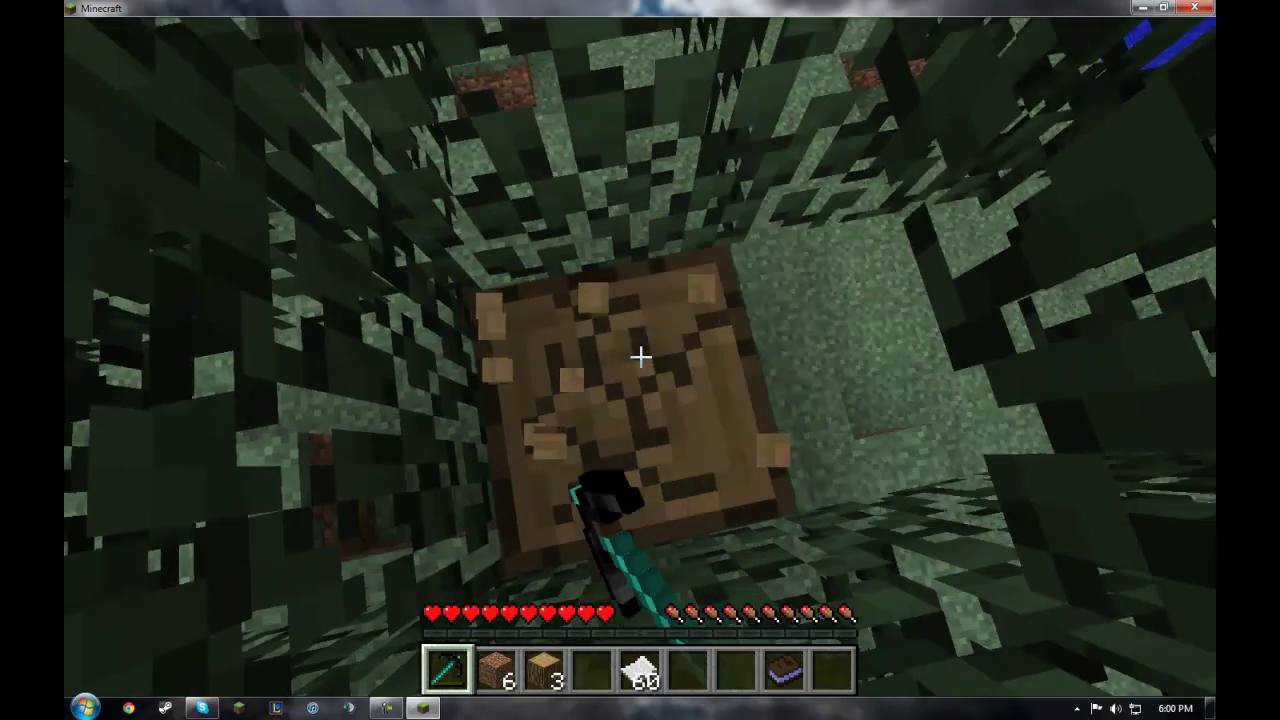
{"action": "left_click", "coordinate": [640, 357]}
{"action": "left_click", "coordinate": [640, 357]}
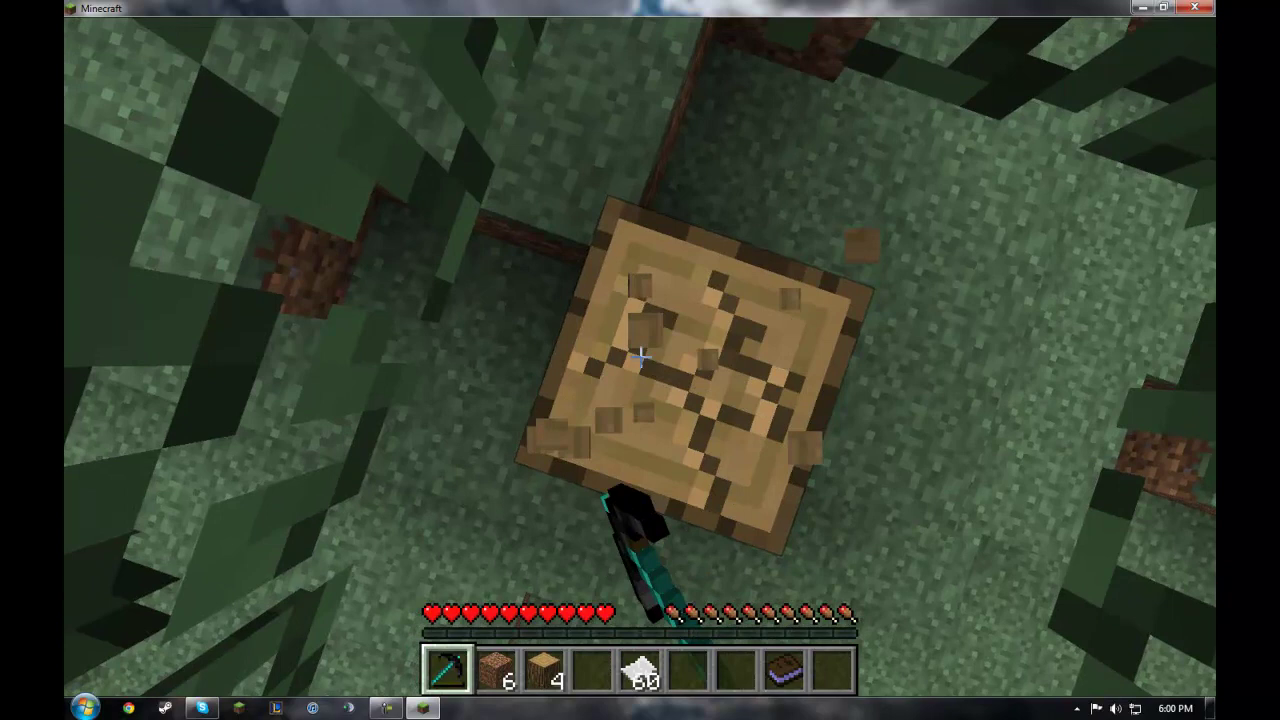
{"action": "left_click", "coordinate": [640, 357]}
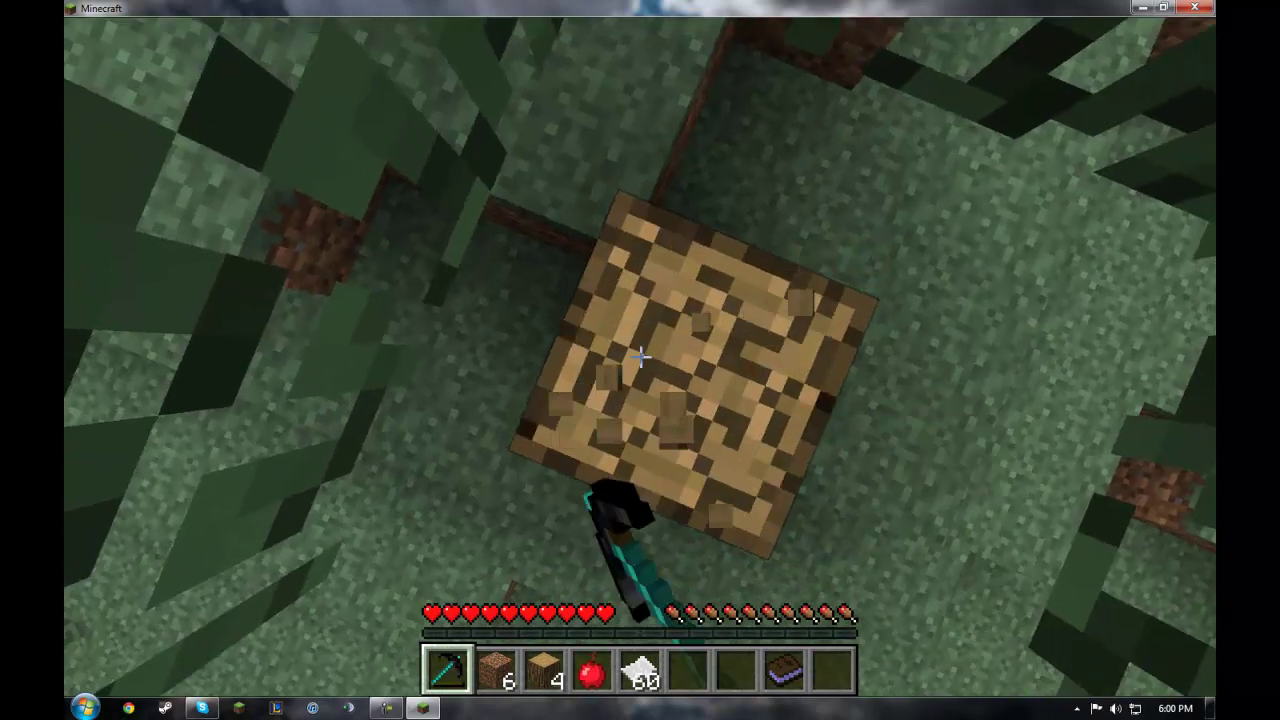
{"action": "left_click", "coordinate": [640, 357]}
Step: Switch to the apple in the hotbar and mine the remaining trunk log while holding it
{"action": "scroll", "coordinate": [640, 357], "scroll_direction": "down", "scroll_amount": 4}
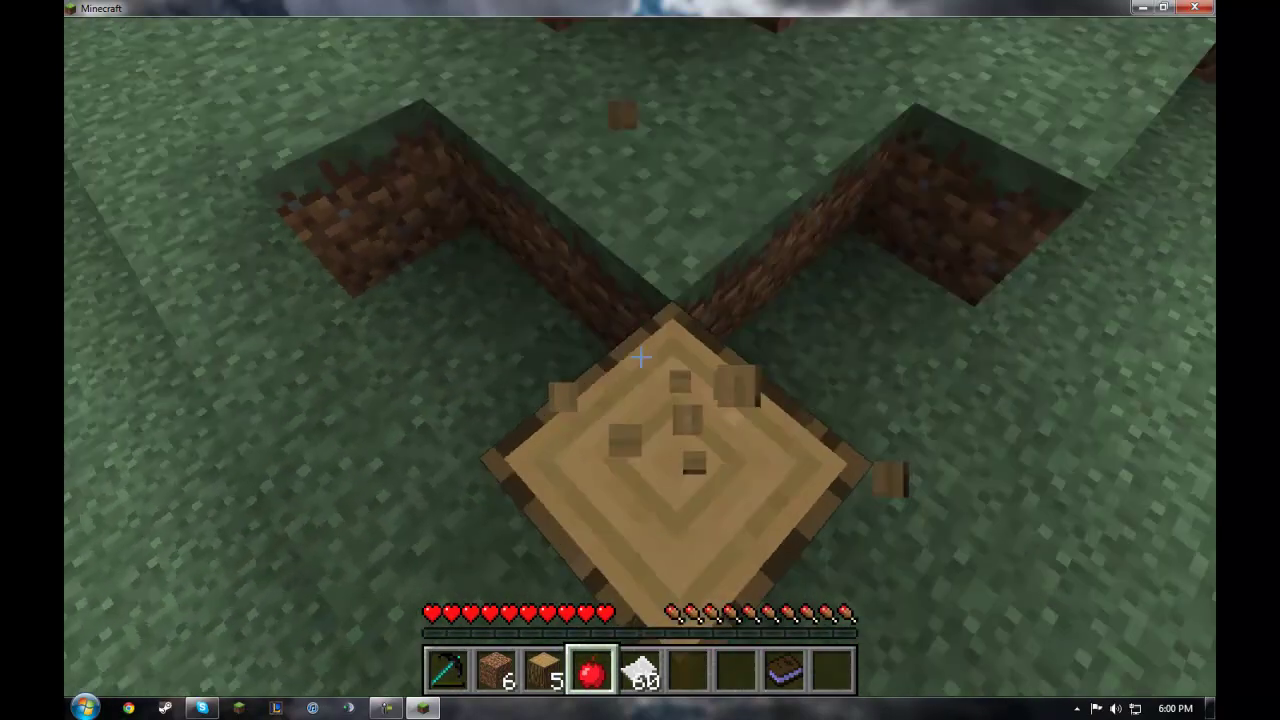
{"action": "scroll", "coordinate": [640, 357], "scroll_direction": "up", "scroll_amount": 1}
{"action": "left_click", "coordinate": [640, 357]}
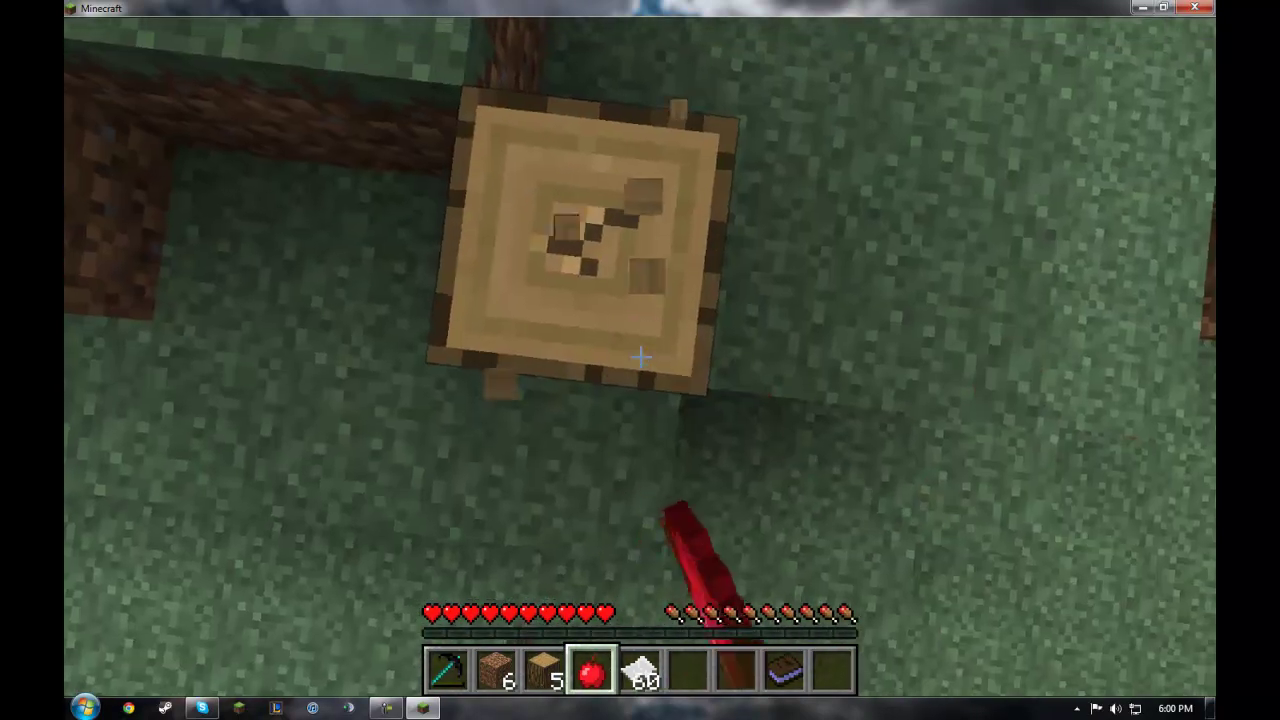